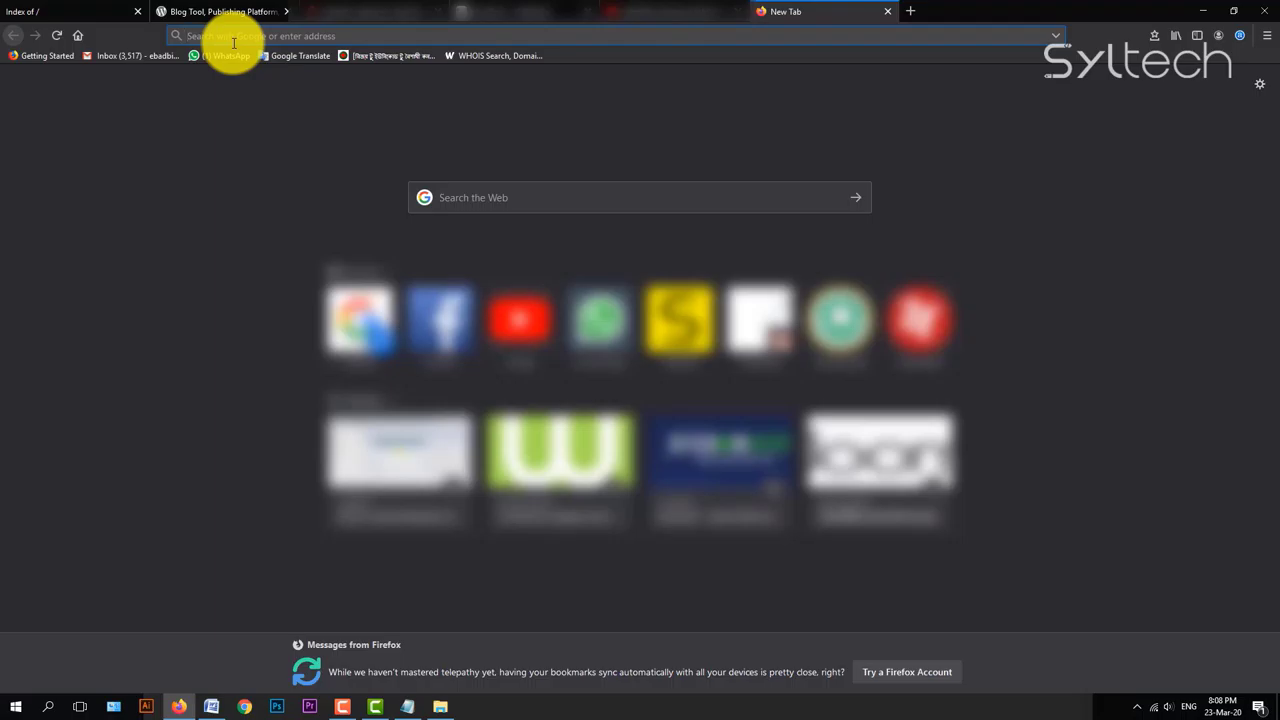
Step: Load travelnewsbd.net in Firefox, showing a bare 'Index of /' listing with only cgi-bin
{"action": "left_click", "coordinate": [233, 36]}
{"action": "type", "text": "l"}
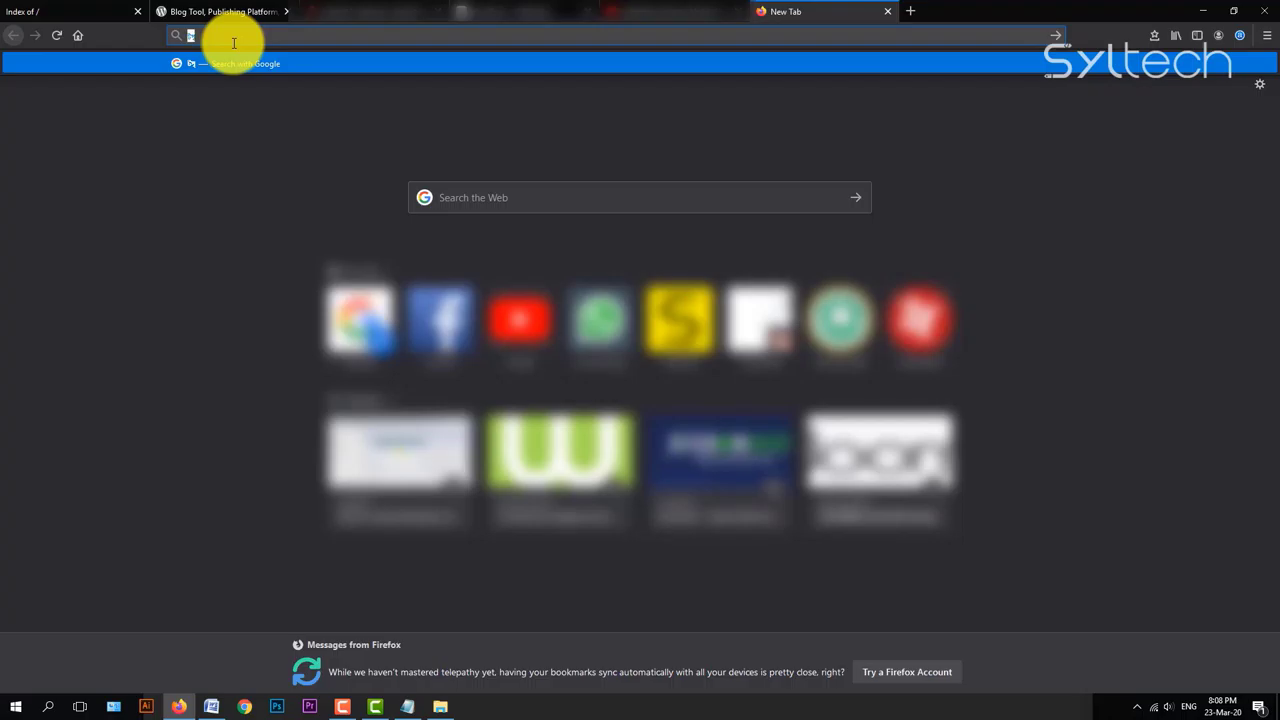
{"action": "key", "text": "BackSpace"}
{"action": "type", "text": "trave"}
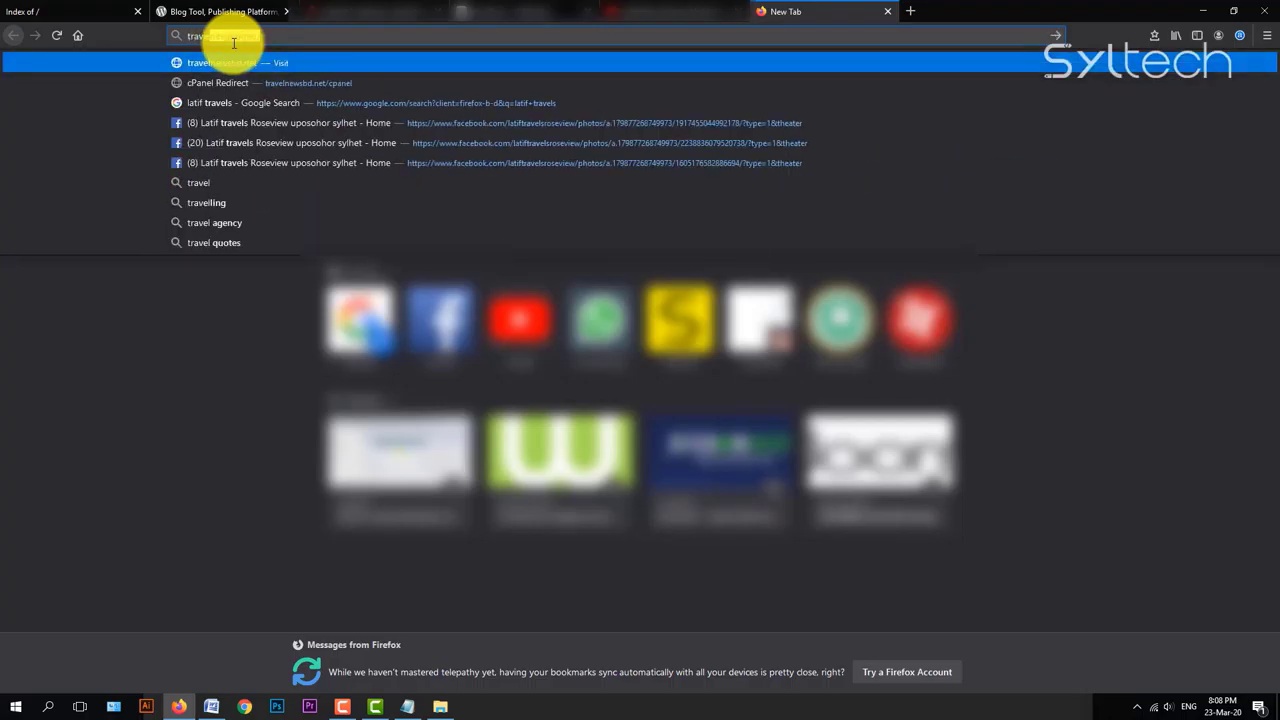
{"action": "key", "text": "Return"}
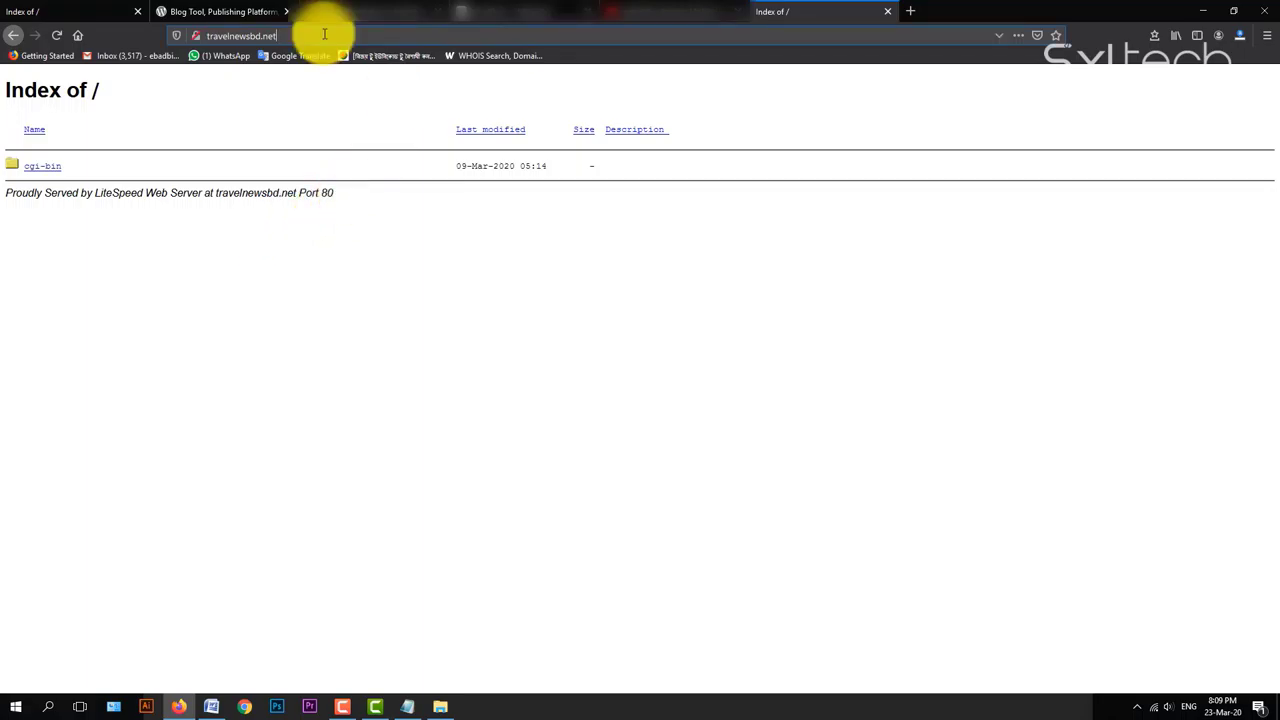
Step: Go to travelnewsbd.net/cpanel to reach the cPanel login page on port 2083
{"action": "left_click", "coordinate": [324, 34]}
{"action": "type", "text": "c"}
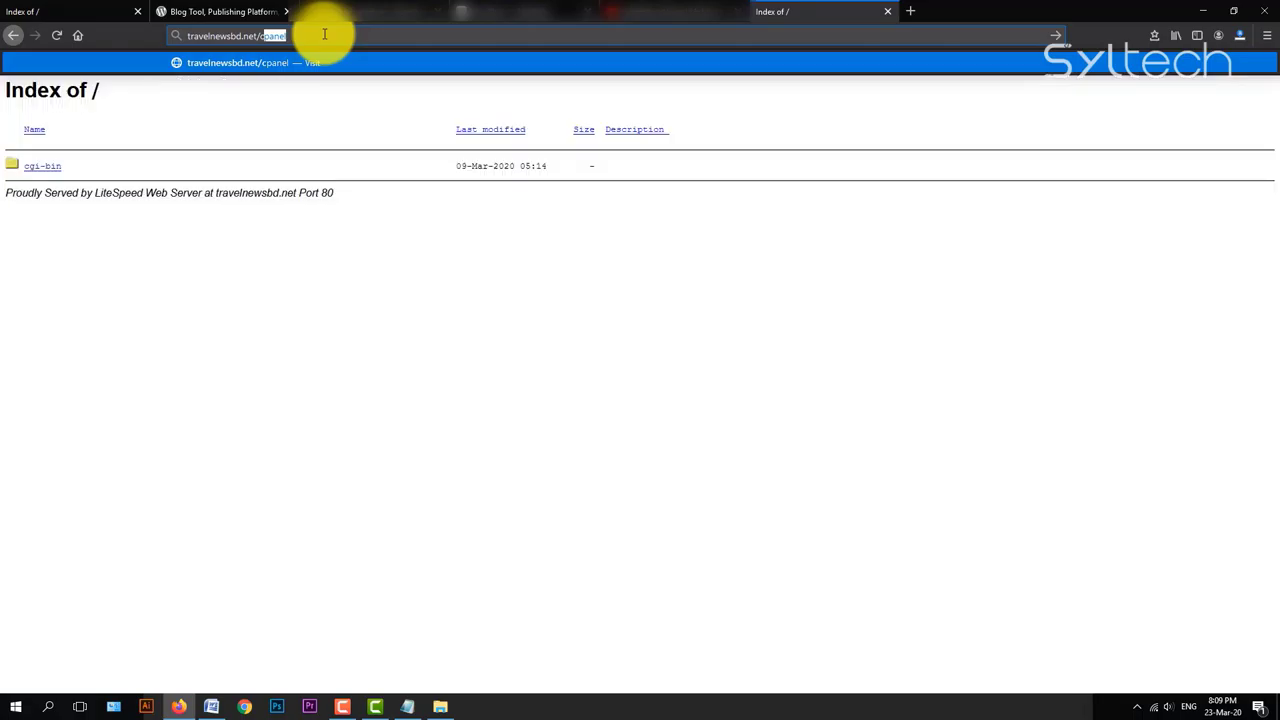
{"action": "key", "text": "Return"}
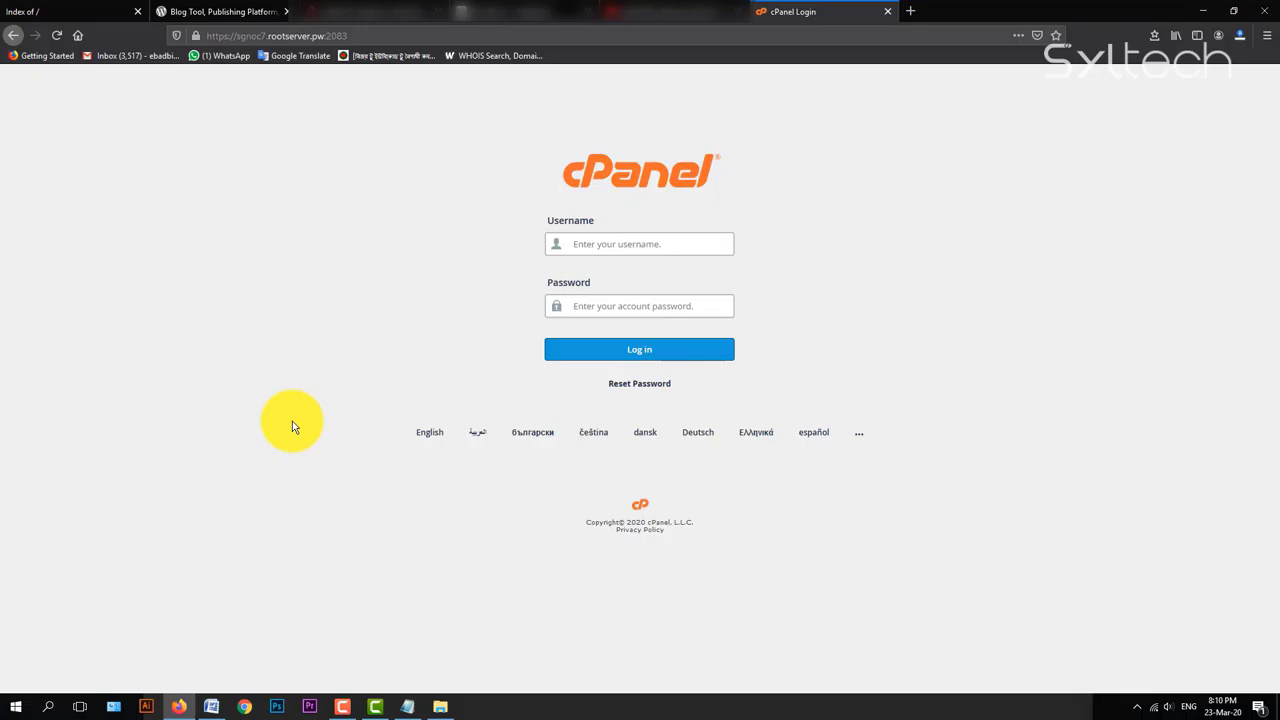
Step: Log into cPanel with the account username and the password copied from the Notepad notes
{"action": "left_click", "coordinate": [407, 706]}
{"action": "left_click", "coordinate": [241, 427]}
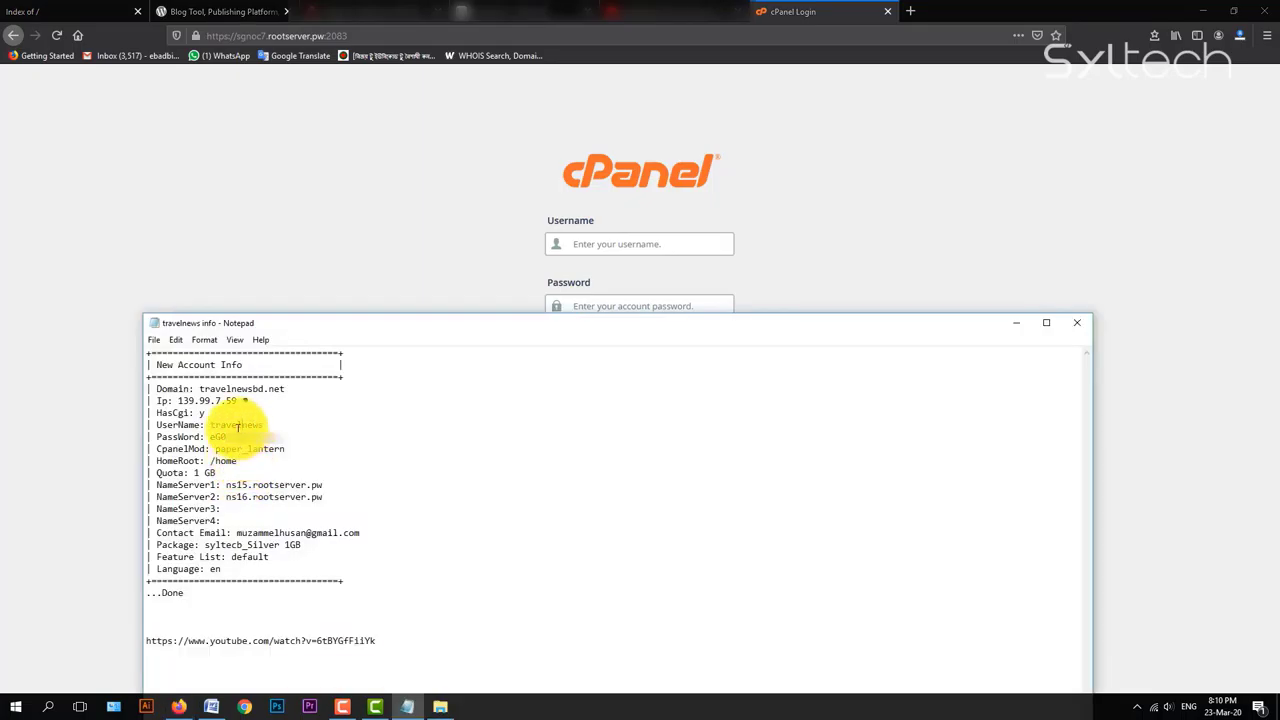
{"action": "left_click", "coordinate": [274, 522]}
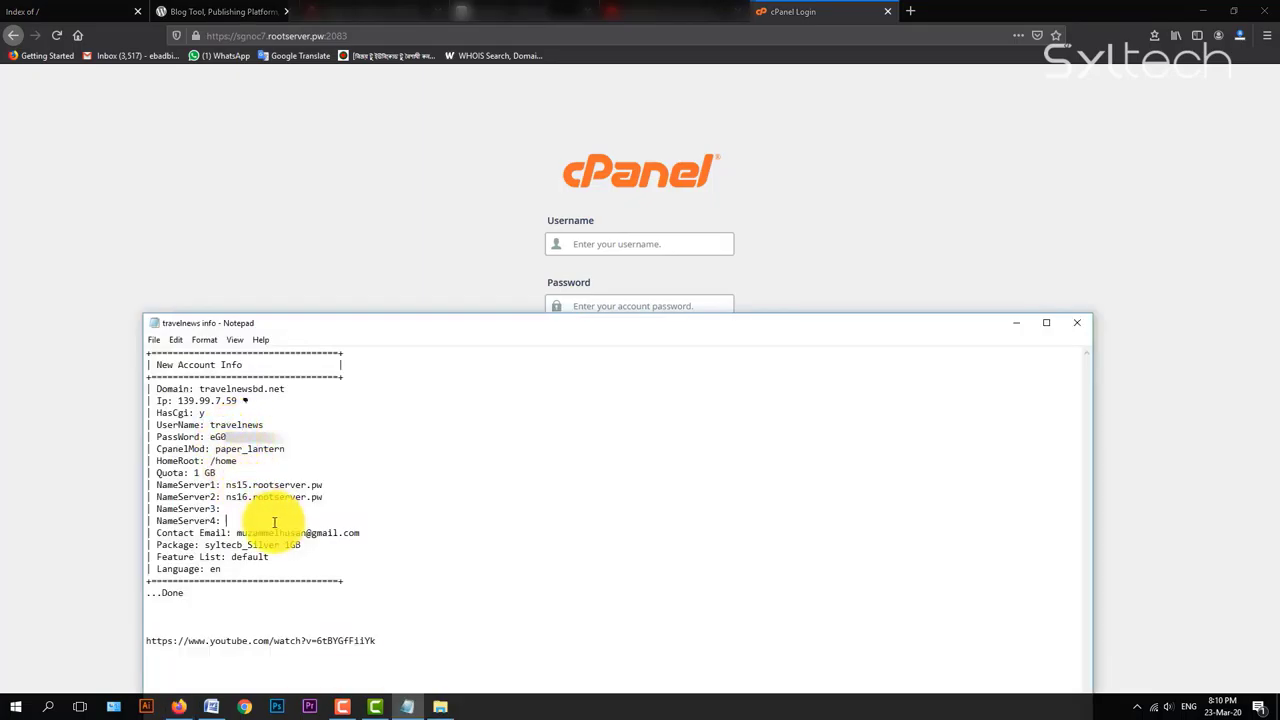
{"action": "left_click", "coordinate": [571, 286]}
{"action": "left_click", "coordinate": [592, 245]}
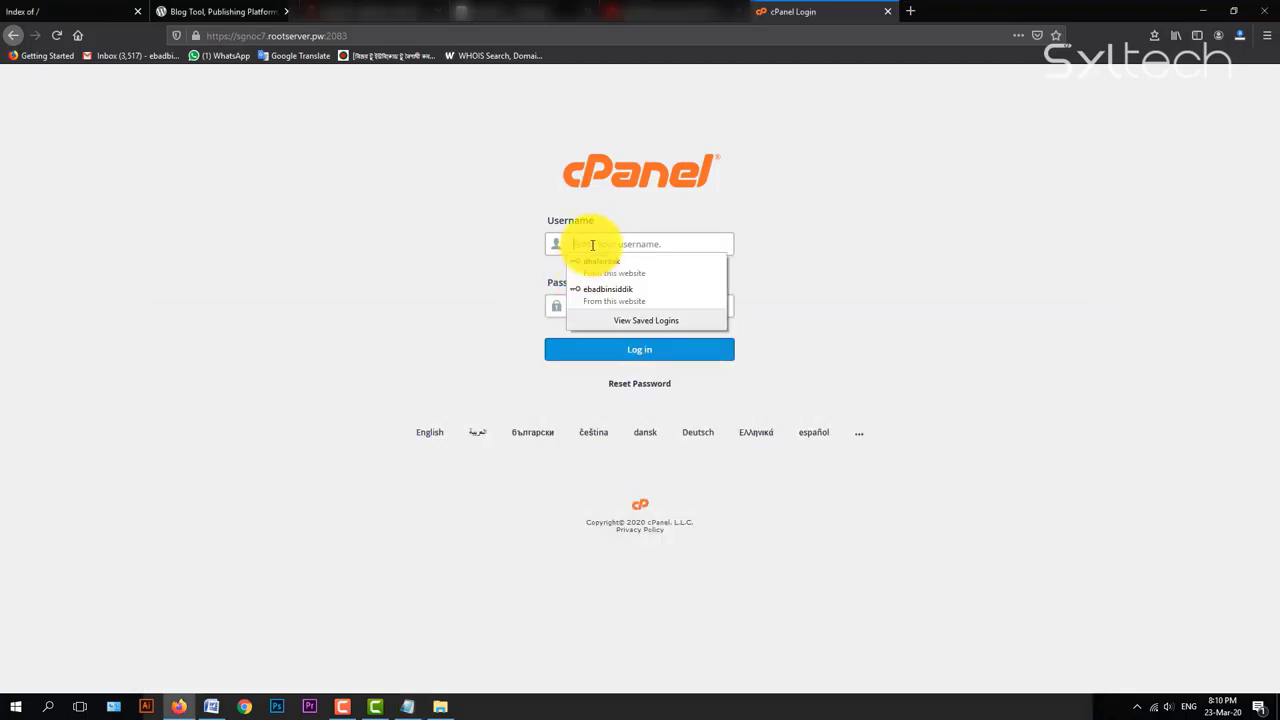
{"action": "type", "text": "t"}
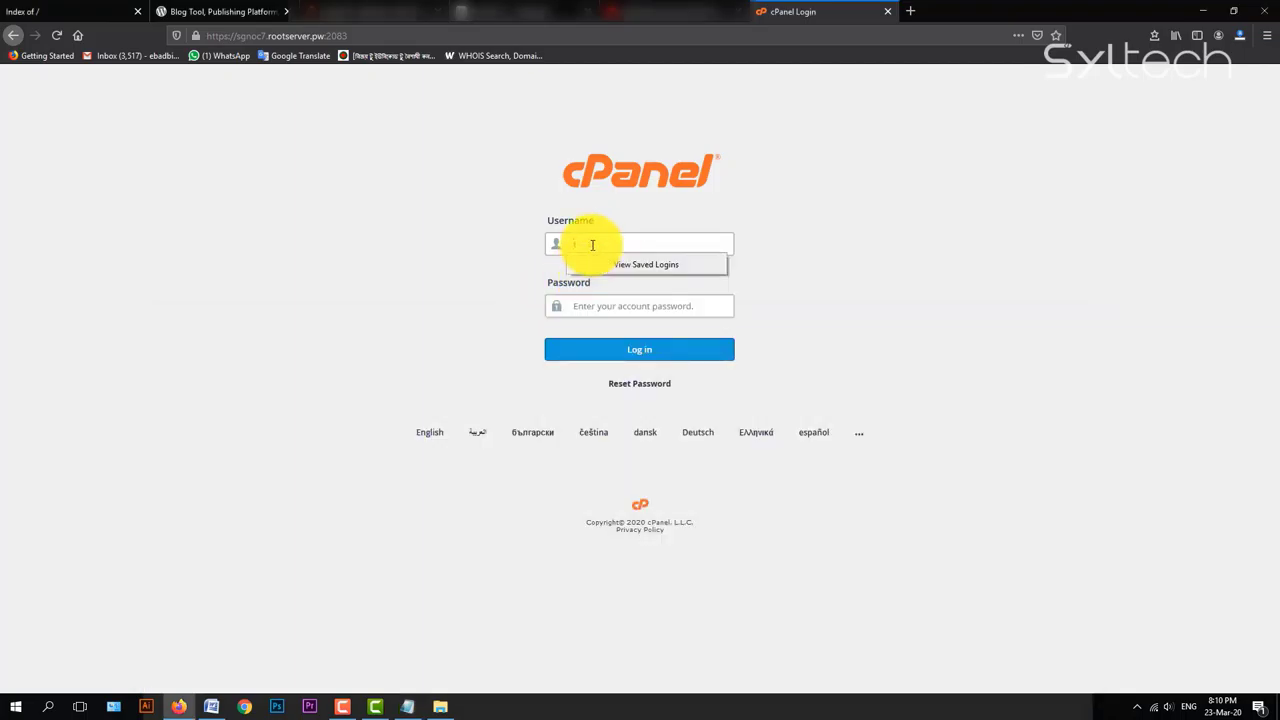
{"action": "type", "text": "ravelnews"}
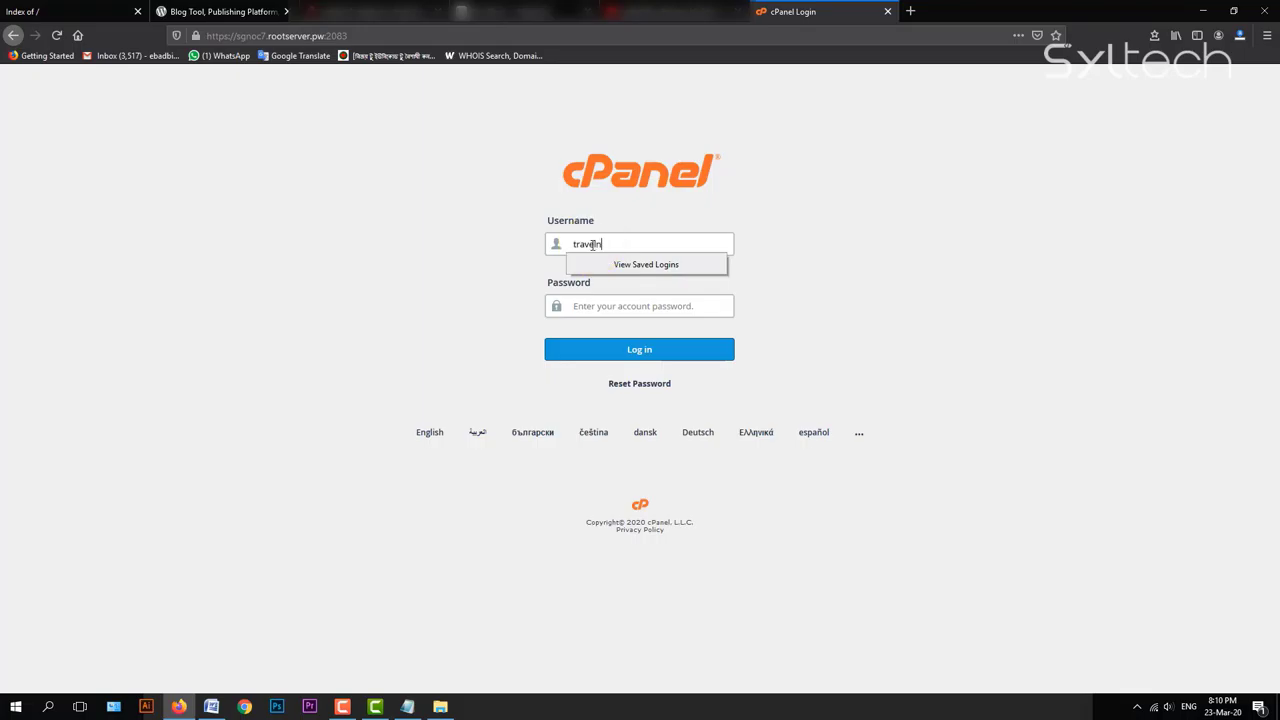
{"action": "left_click", "coordinate": [612, 306]}
{"action": "key", "text": "ctrl+v"}
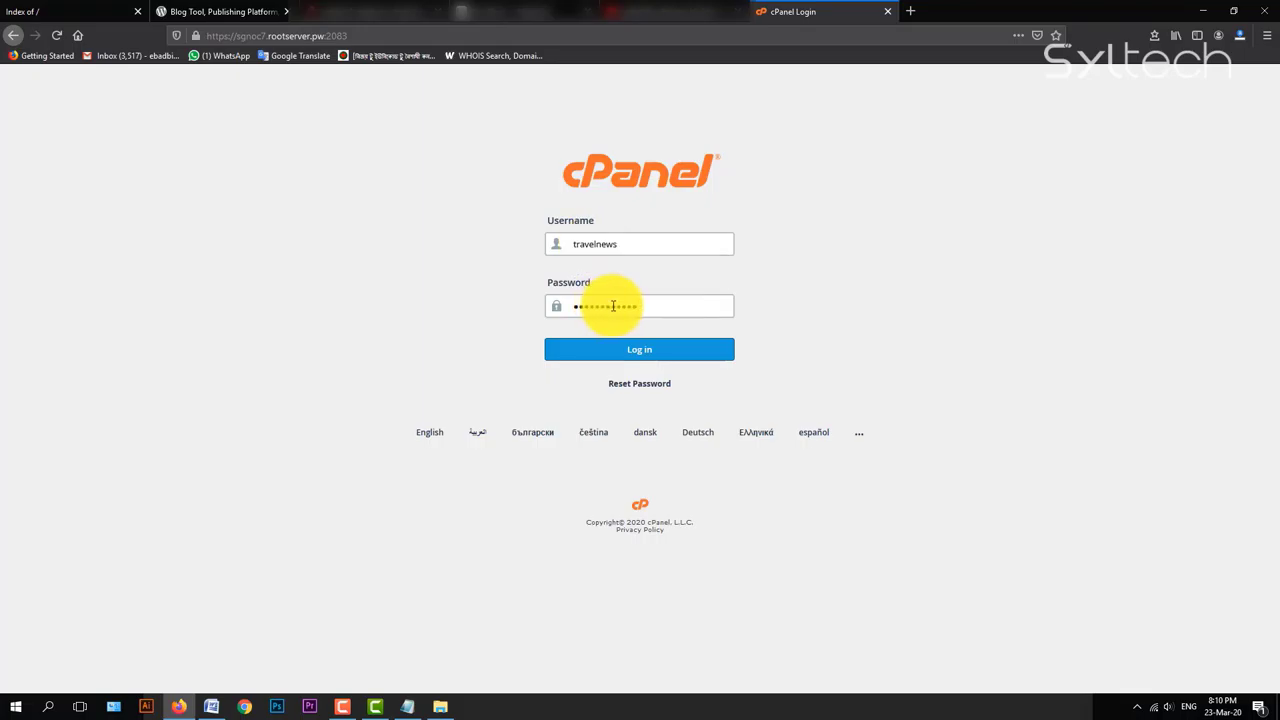
{"action": "left_click", "coordinate": [623, 347]}
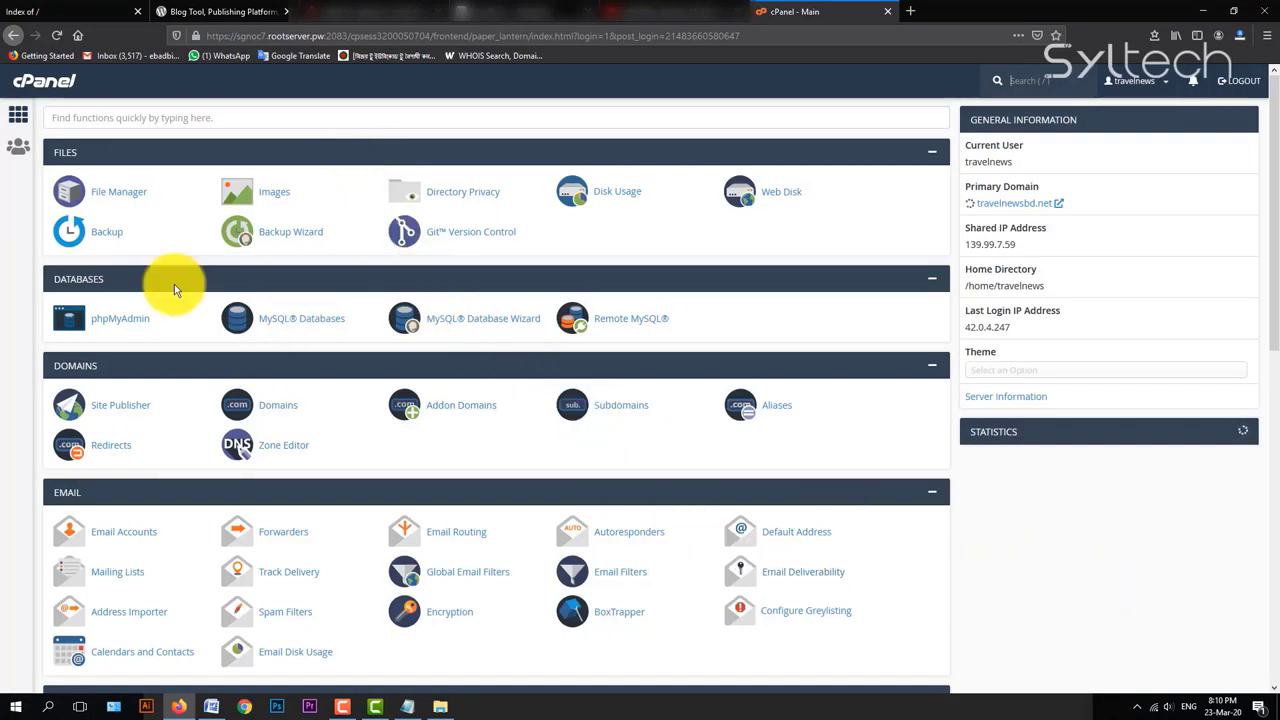
Step: Search cPanel functions for 'file' and open File Manager in a new tab
{"action": "scroll", "coordinate": [623, 449], "scroll_direction": "down", "scroll_amount": 10}
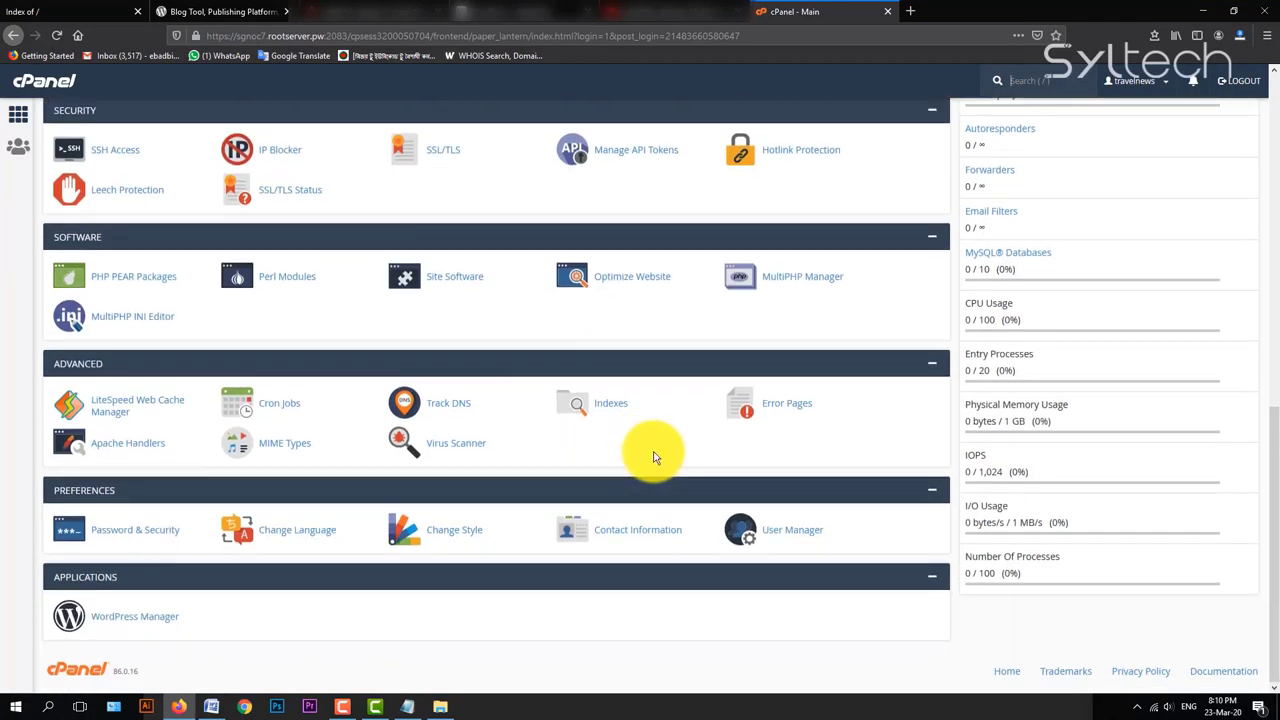
{"action": "scroll", "coordinate": [653, 457], "scroll_direction": "up", "scroll_amount": 10}
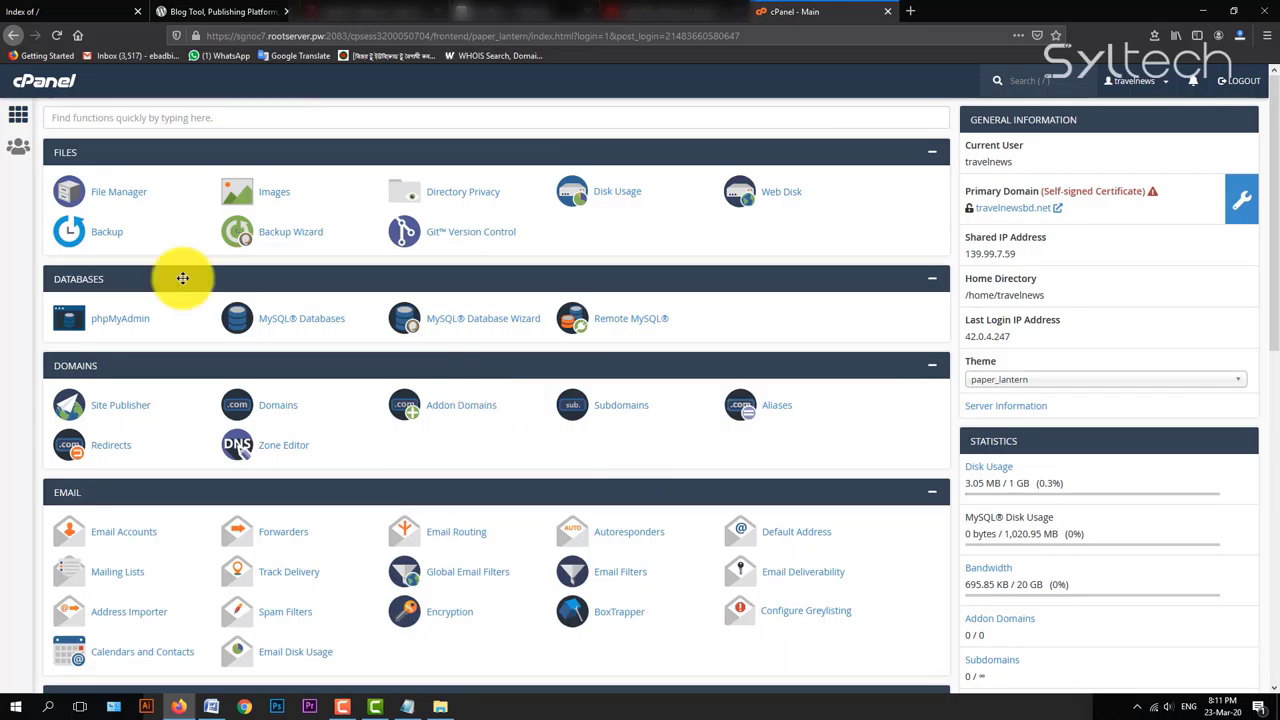
{"action": "key", "text": "slash"}
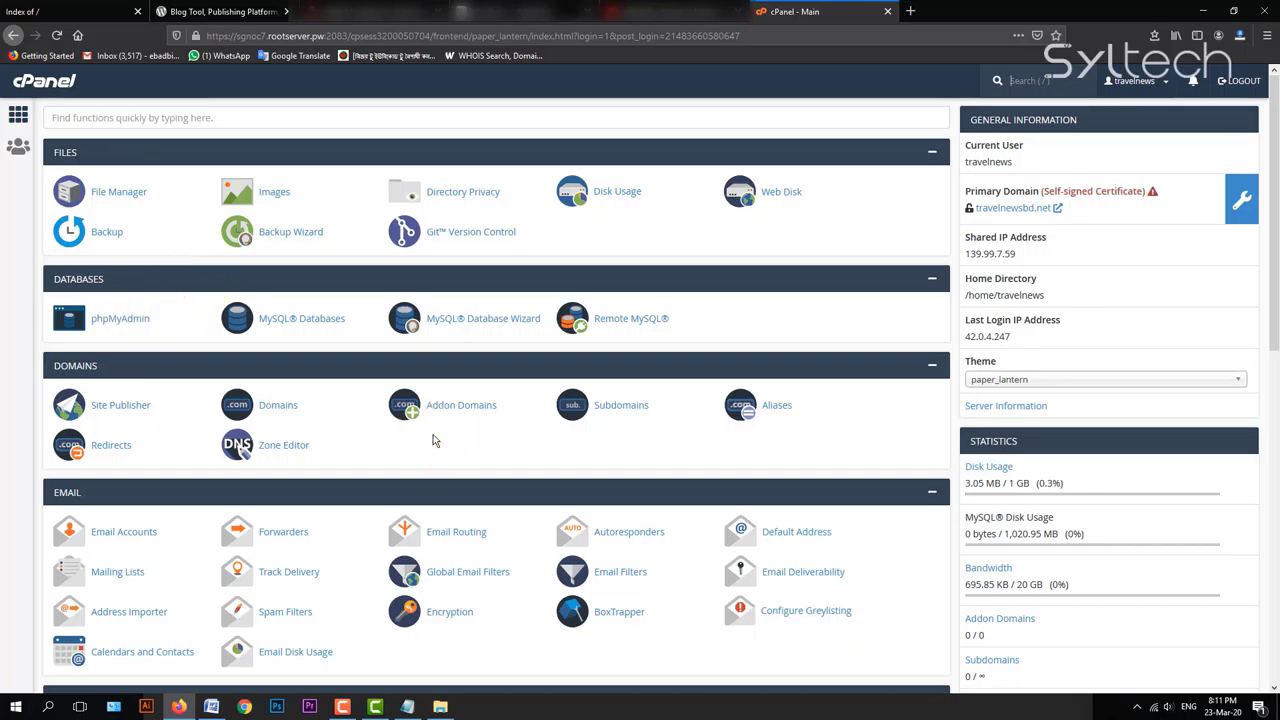
{"action": "scroll", "coordinate": [433, 440], "scroll_direction": "down", "scroll_amount": 3}
{"action": "scroll", "coordinate": [433, 440], "scroll_direction": "up", "scroll_amount": 3}
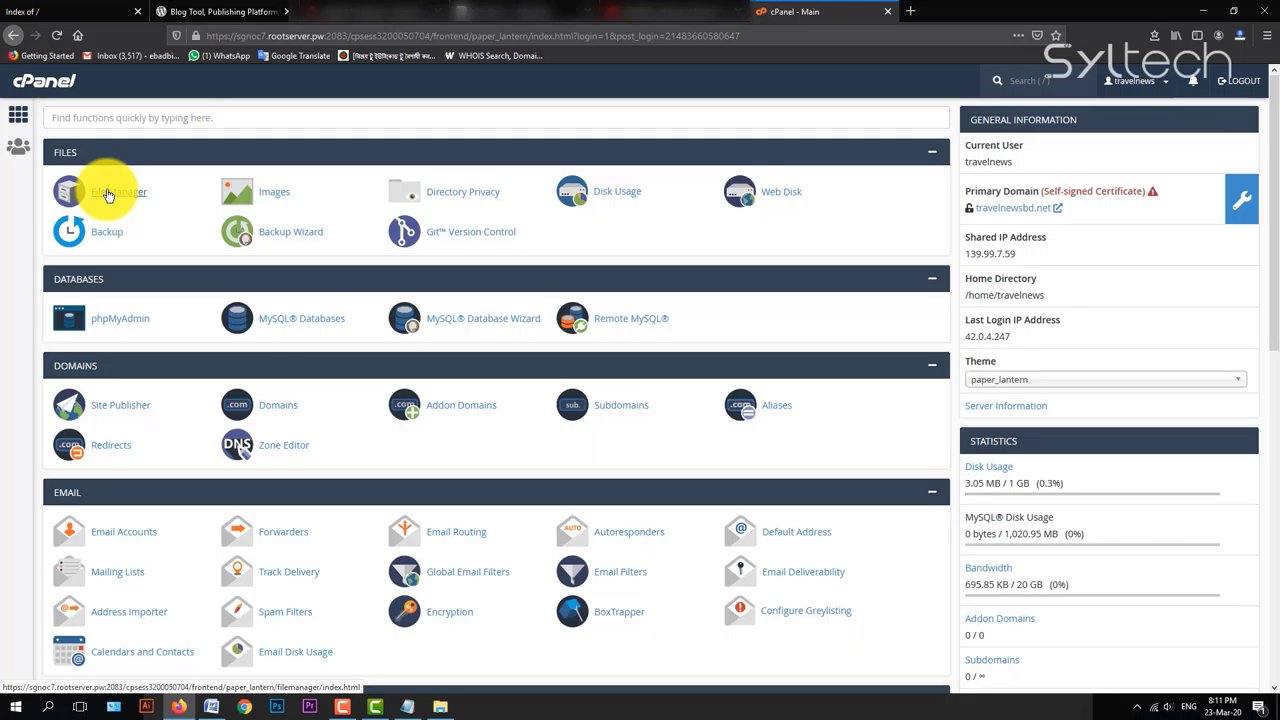
{"action": "left_click", "coordinate": [112, 120]}
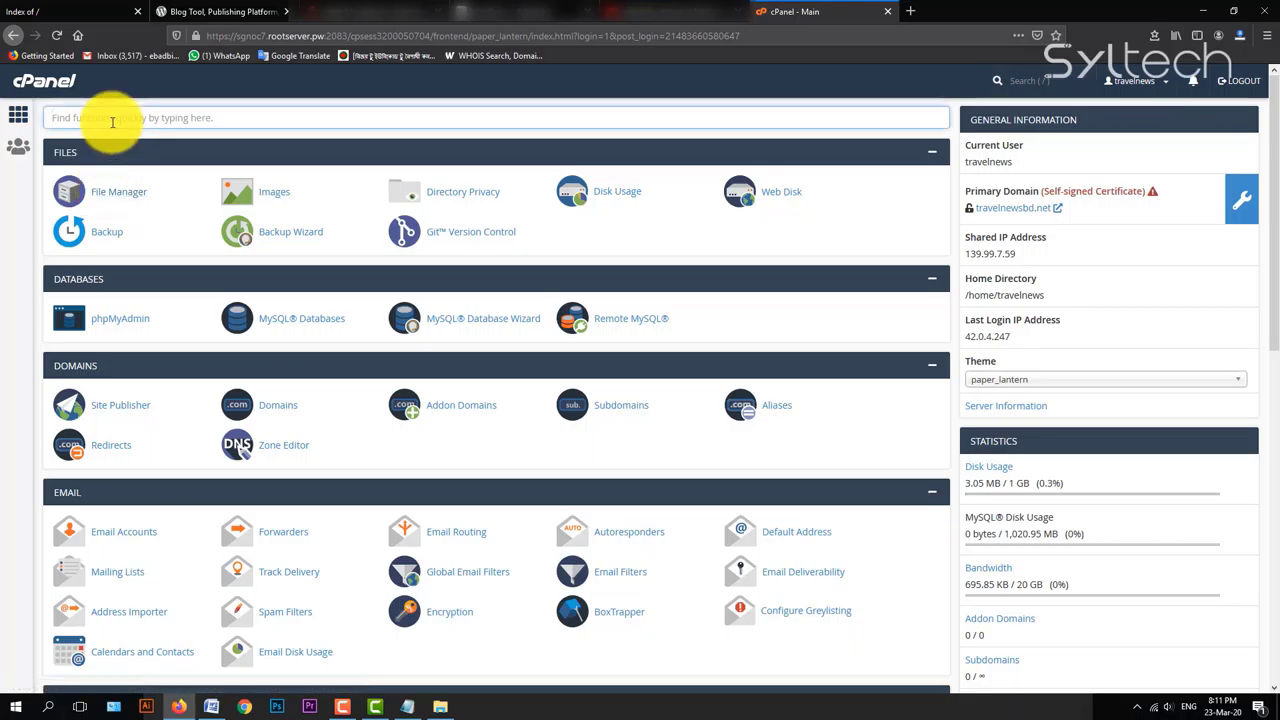
{"action": "type", "text": "file"}
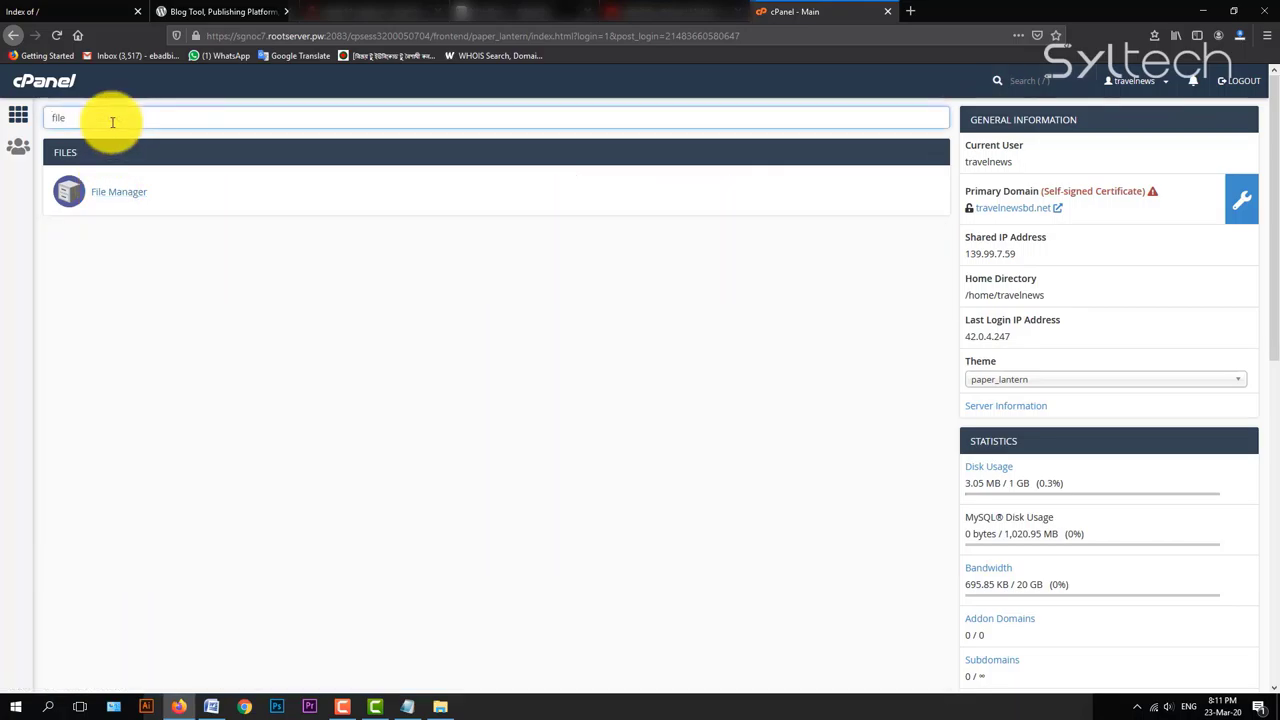
{"action": "left_click", "coordinate": [152, 206]}
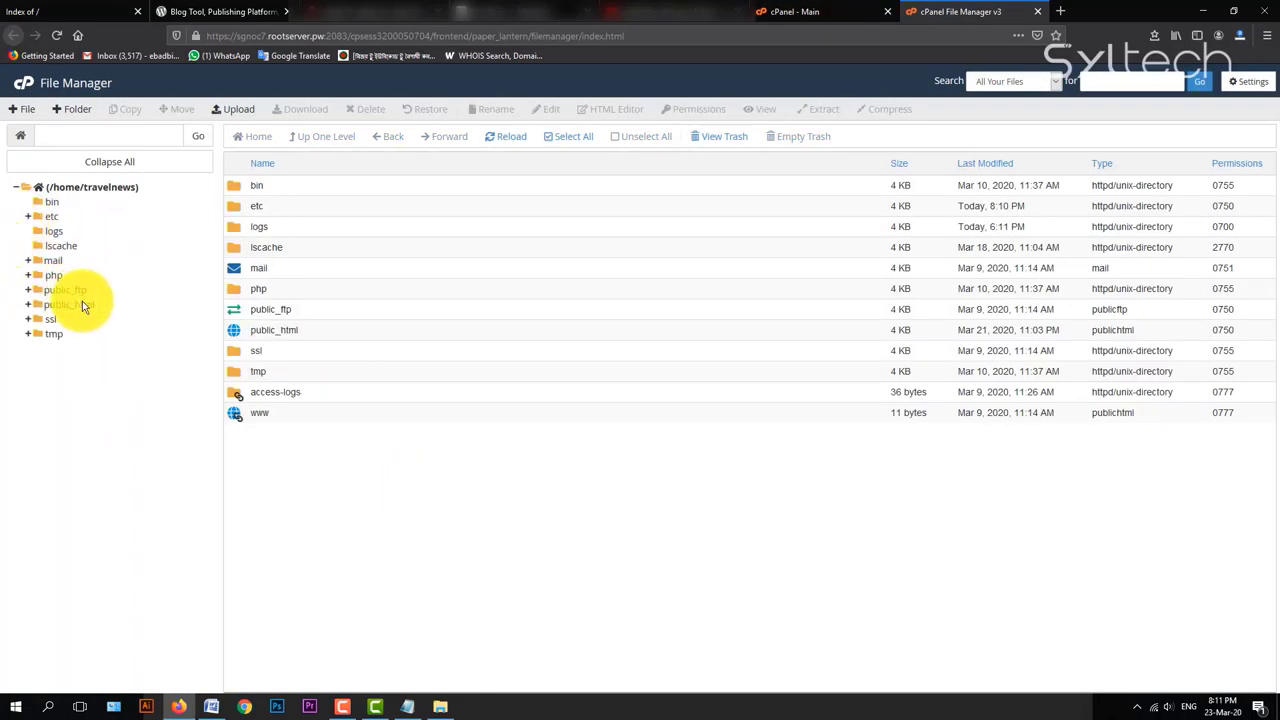
Step: Open the public_html folder, then switch to the WordPress.org tab
{"action": "double_click", "coordinate": [322, 333]}
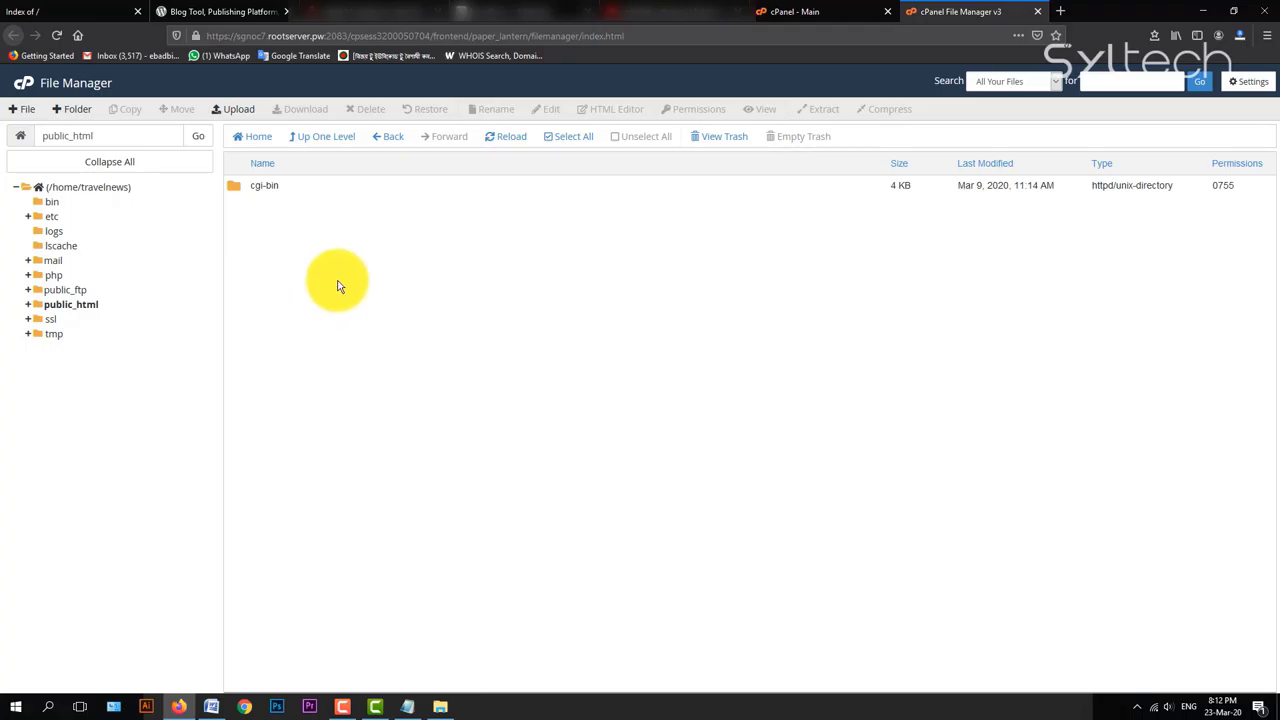
{"action": "left_click", "coordinate": [167, 8]}
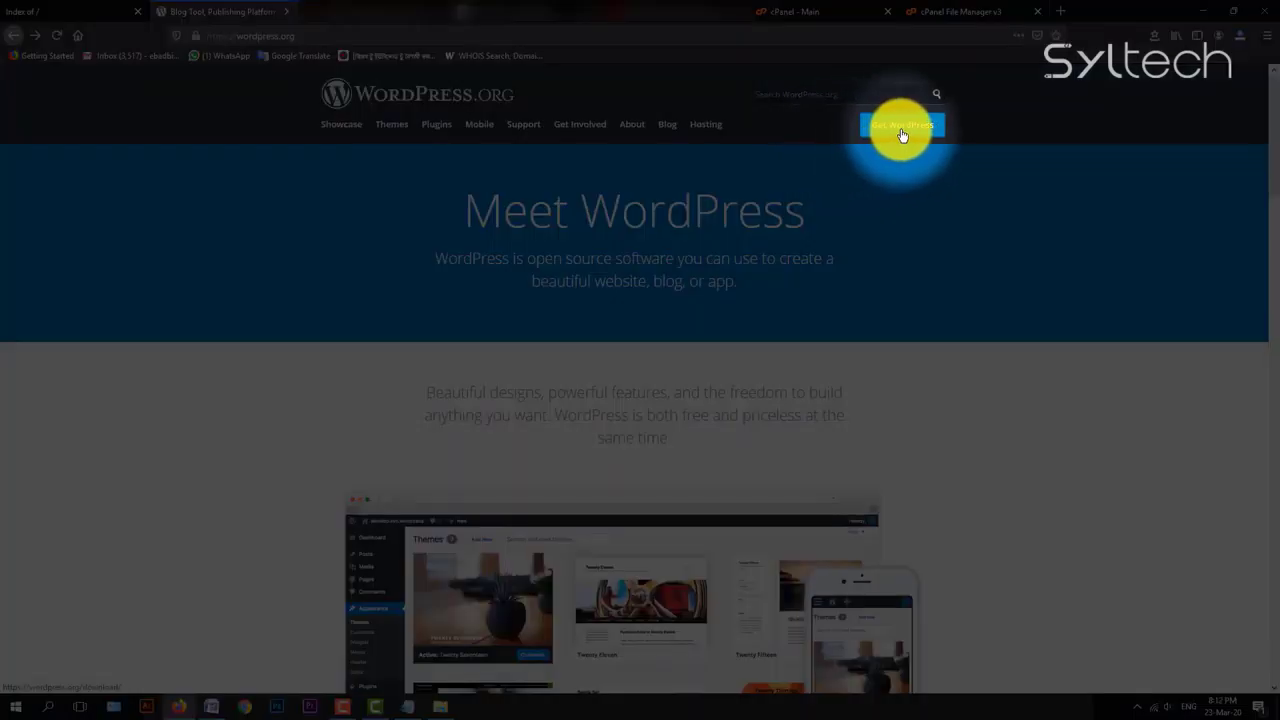
Step: Download the WordPress 5.3.2 zip (12.7 MB) from the Get WordPress page
{"action": "left_click", "coordinate": [902, 128]}
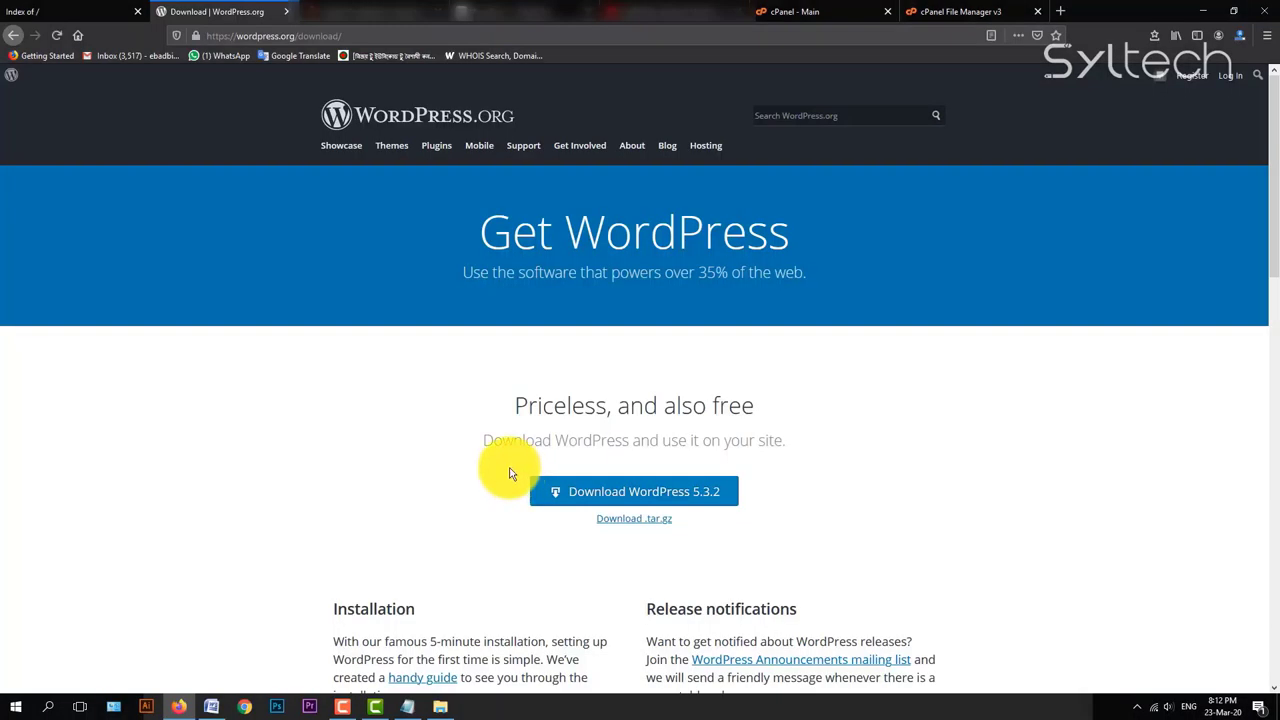
{"action": "scroll", "coordinate": [510, 468], "scroll_direction": "down", "scroll_amount": 3}
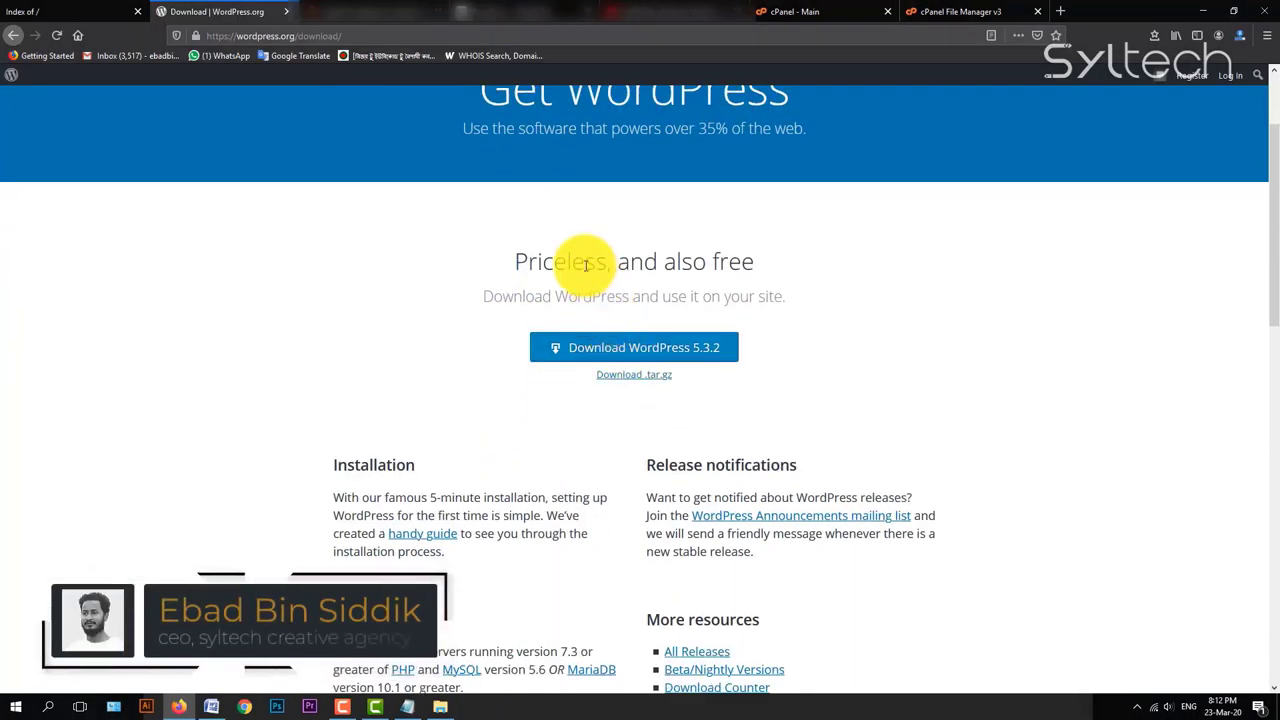
{"action": "left_click", "coordinate": [705, 363]}
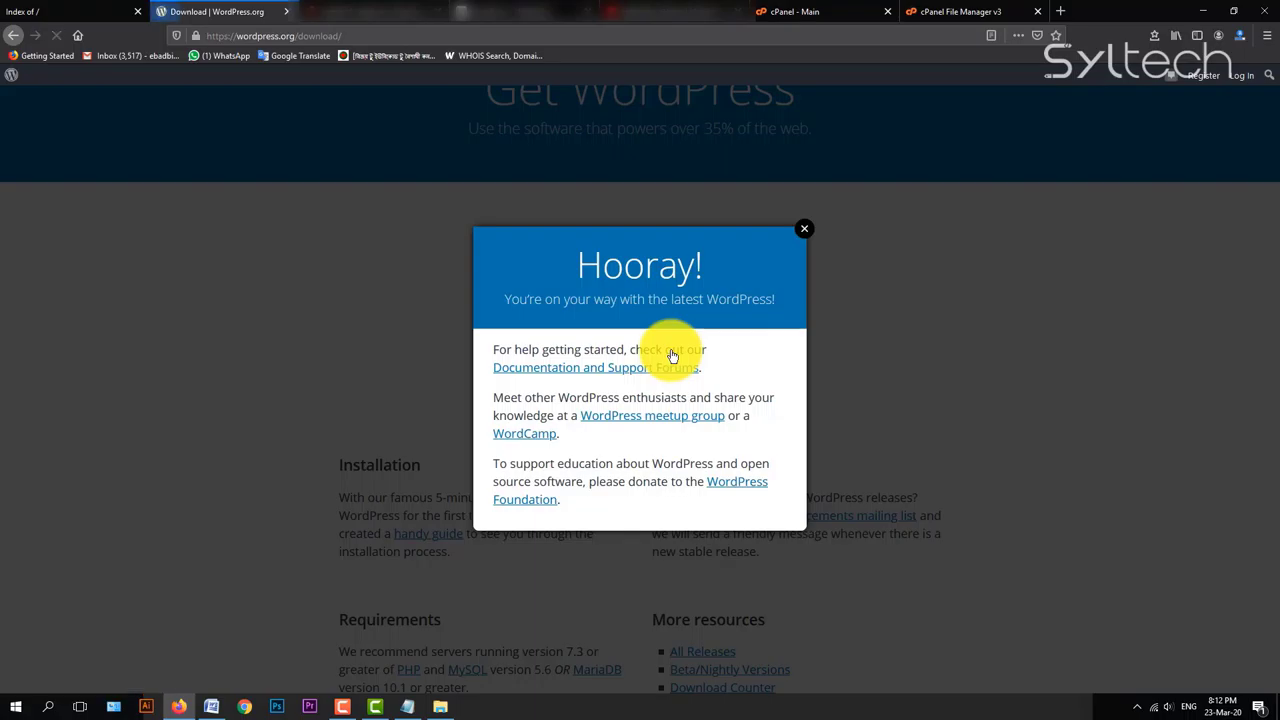
{"action": "left_click", "coordinate": [650, 420]}
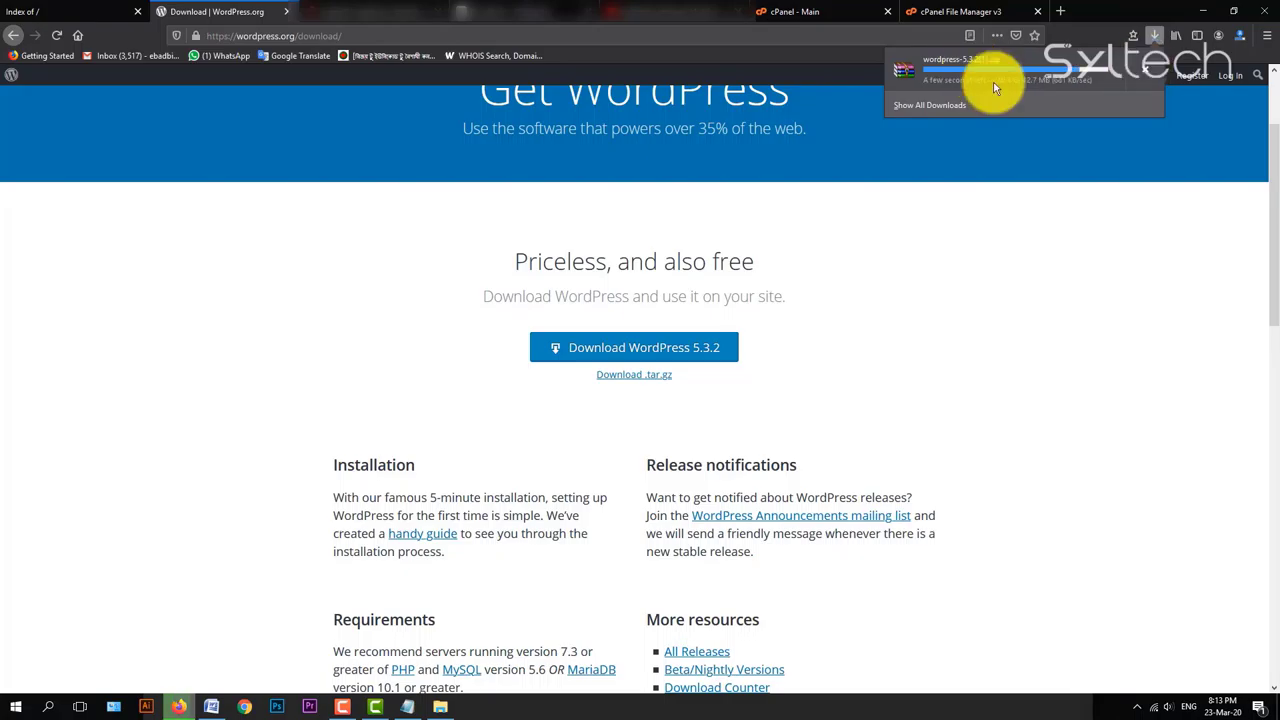
{"action": "left_click", "coordinate": [942, 269]}
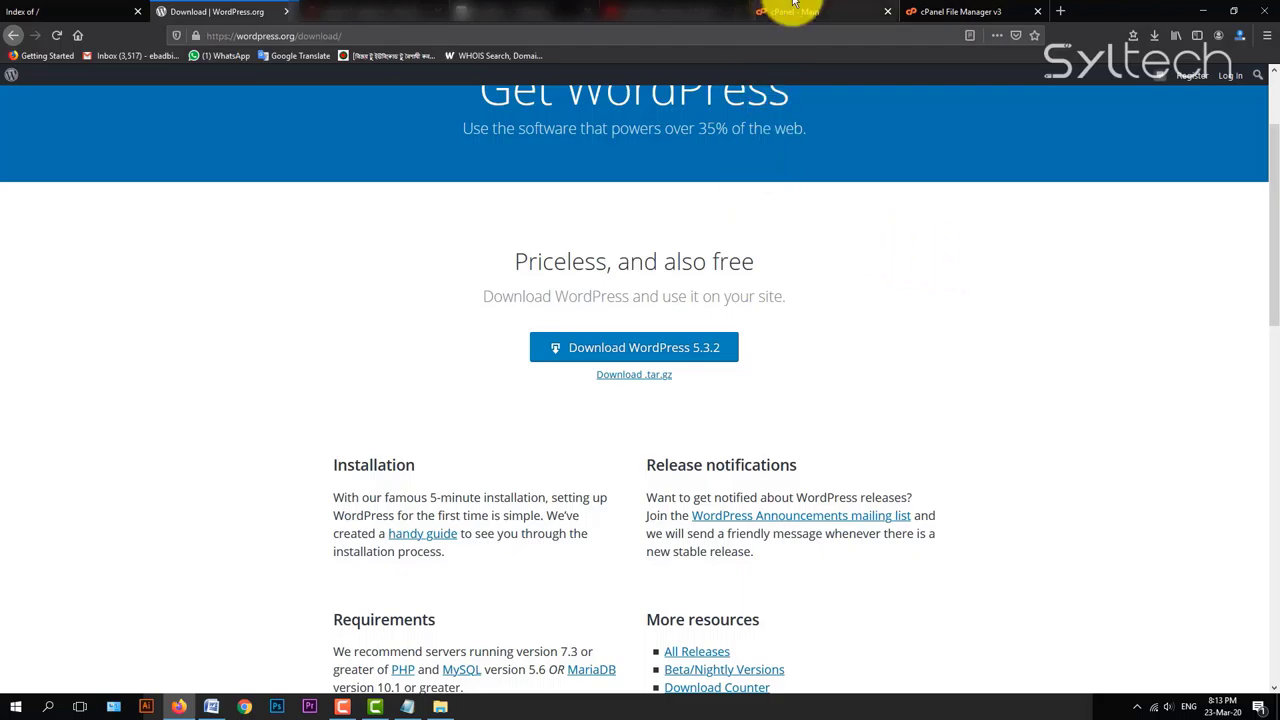
Step: Upload wordpress-5.3.2.zip from the Downloads folder into public_html
{"action": "left_click", "coordinate": [910, 12]}
{"action": "left_click", "coordinate": [217, 116]}
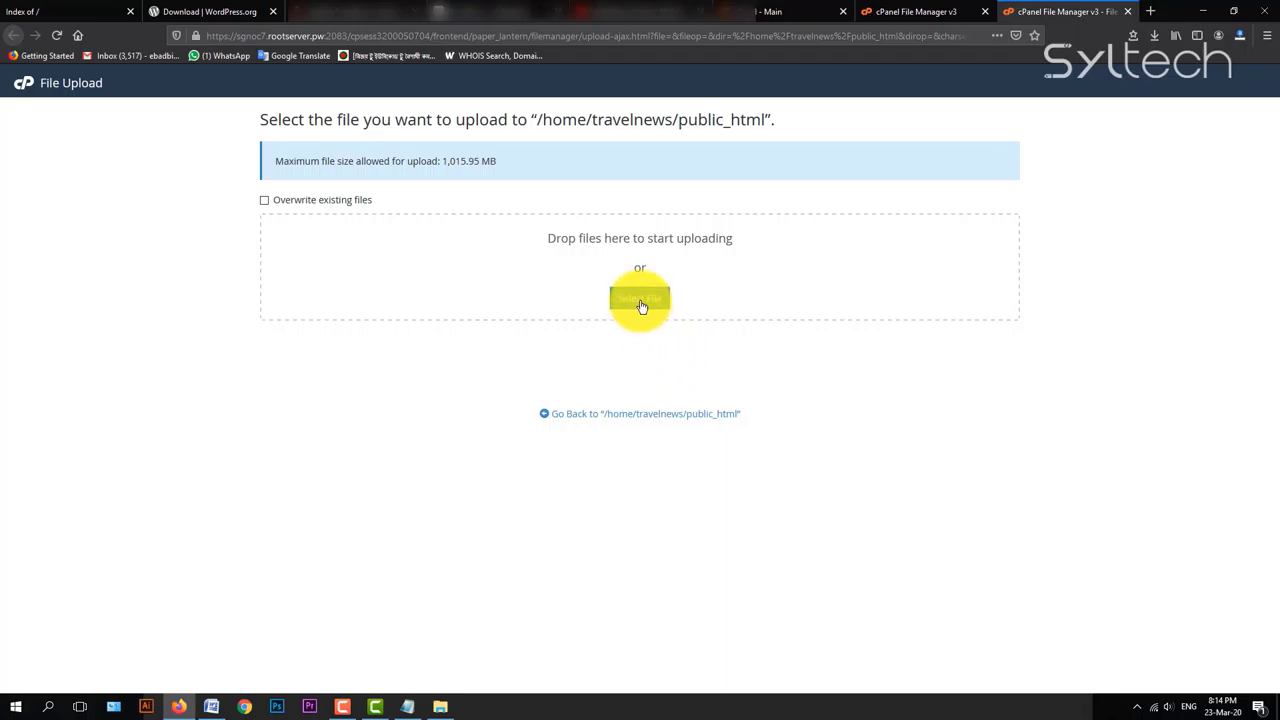
{"action": "left_click", "coordinate": [640, 298]}
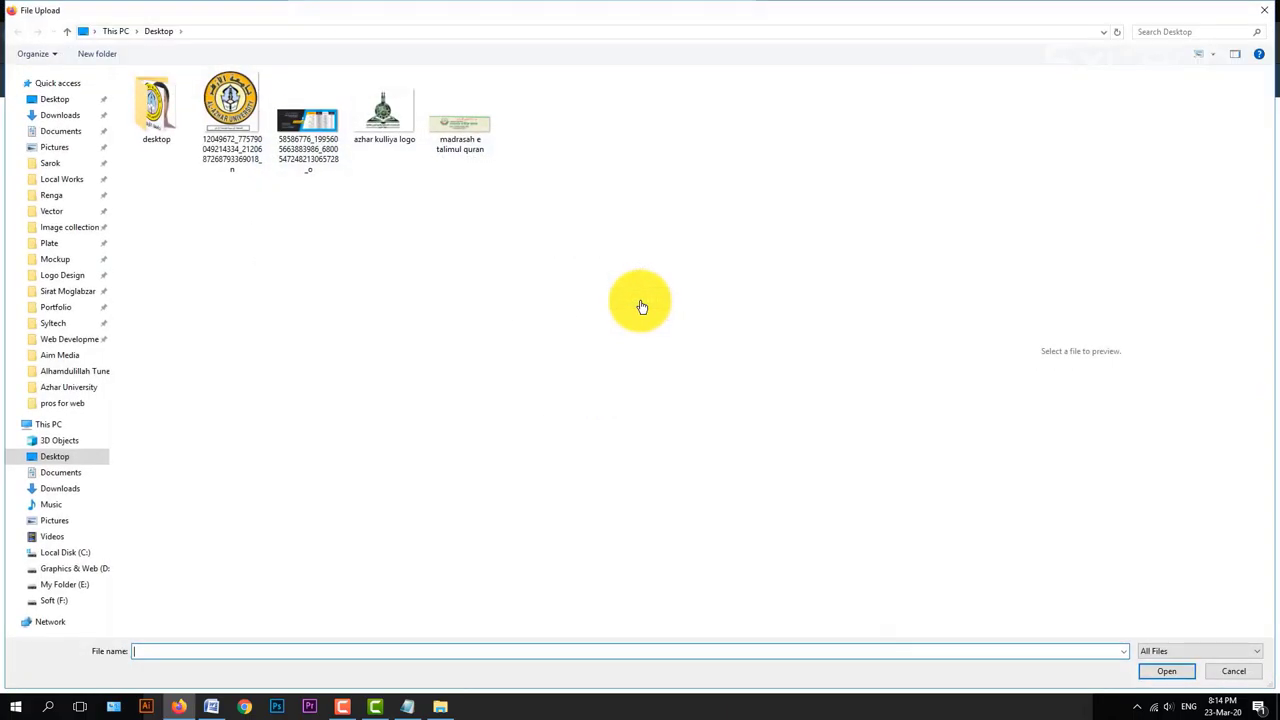
{"action": "left_click", "coordinate": [32, 114]}
{"action": "scroll", "coordinate": [600, 585], "scroll_direction": "down", "scroll_amount": 10}
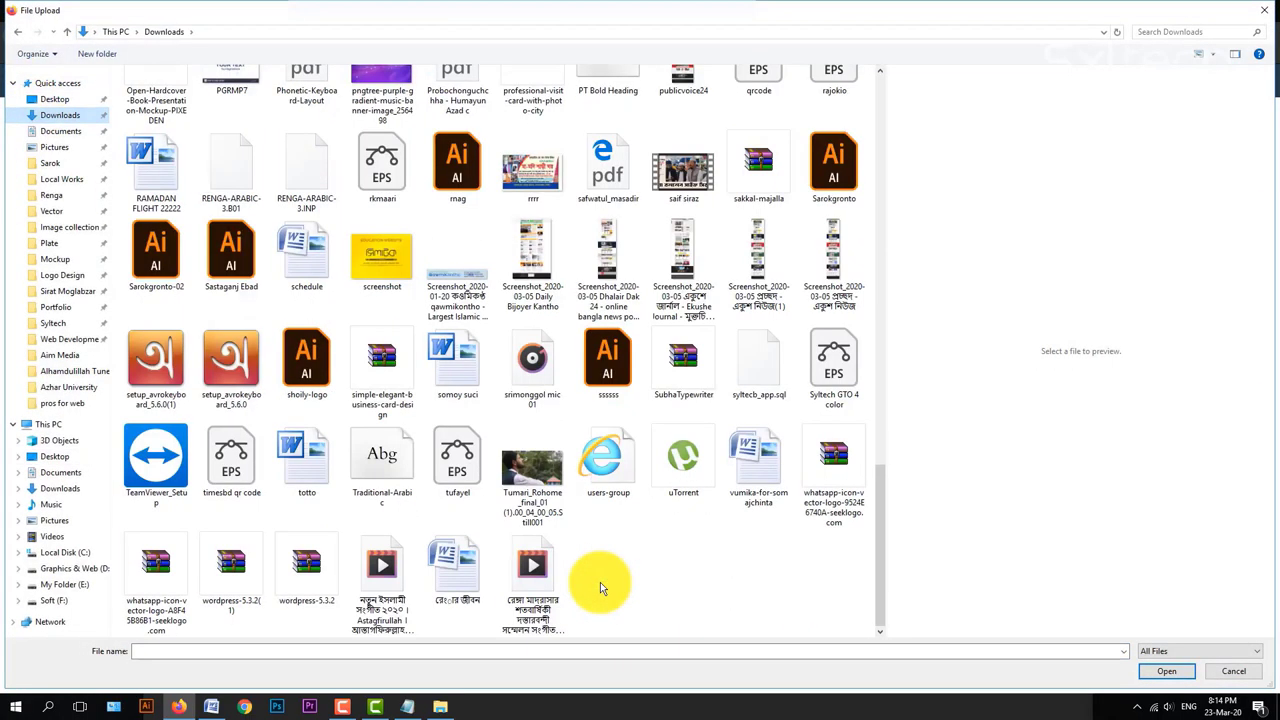
{"action": "left_click", "coordinate": [323, 592]}
{"action": "left_click", "coordinate": [1165, 672]}
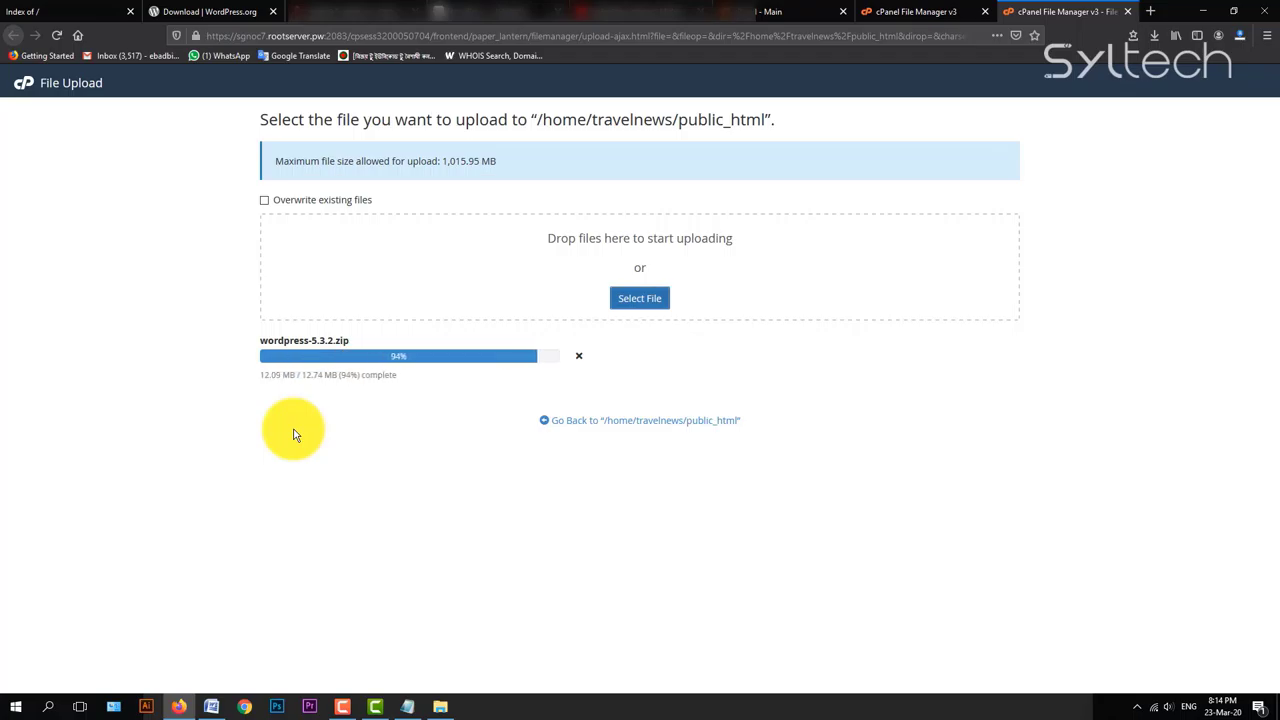
Step: Refresh the public_html listing and check the upload until it reaches 100% (12.74 MB)
{"action": "left_click", "coordinate": [900, 11]}
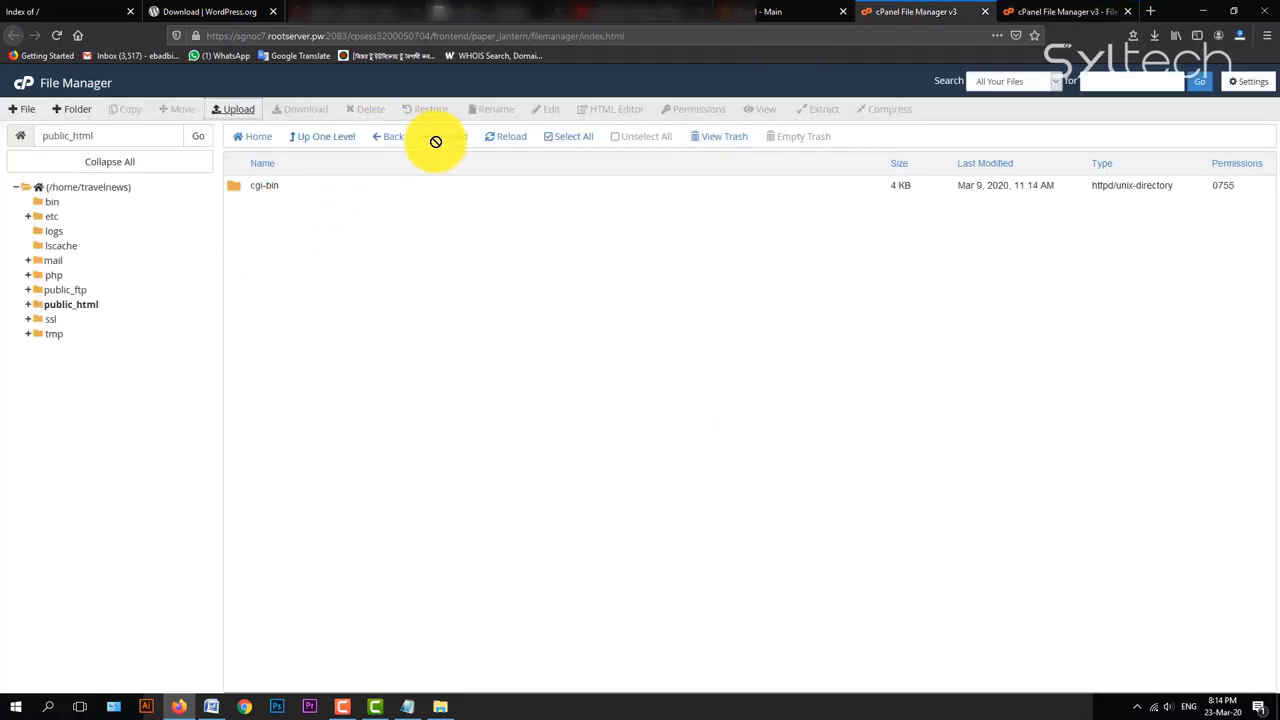
{"action": "left_click", "coordinate": [508, 140]}
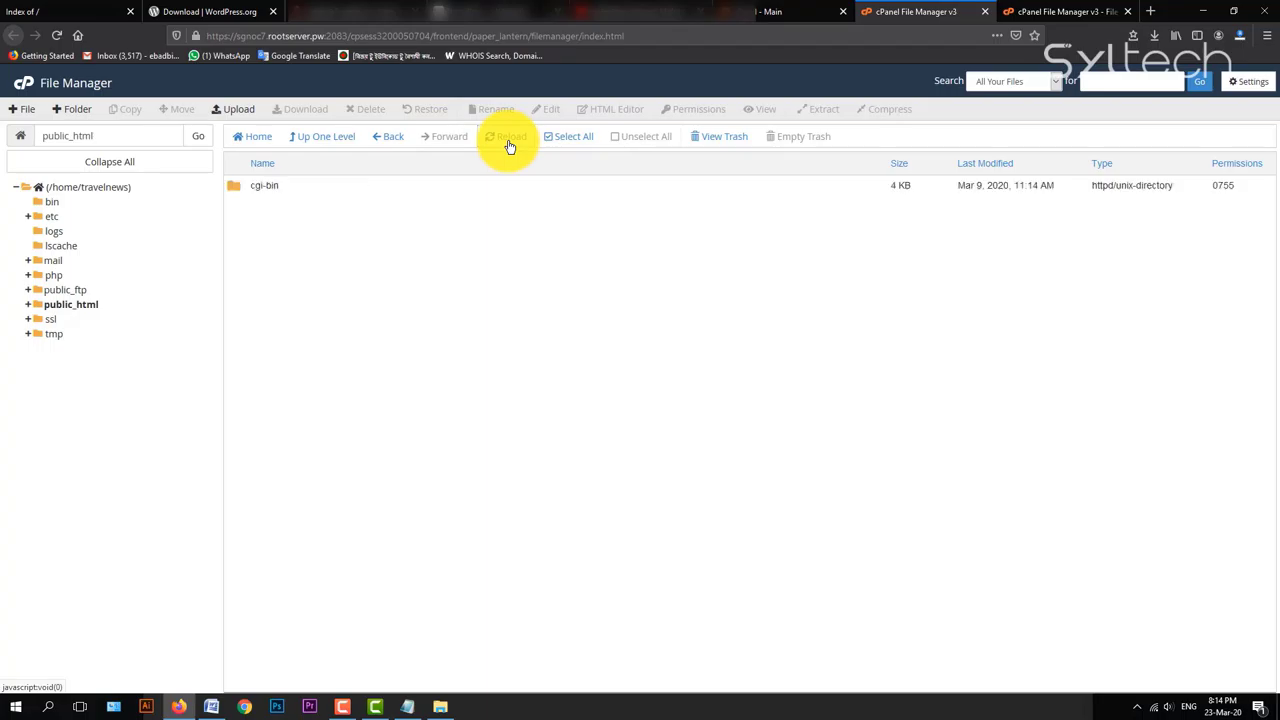
{"action": "left_click", "coordinate": [1022, 11]}
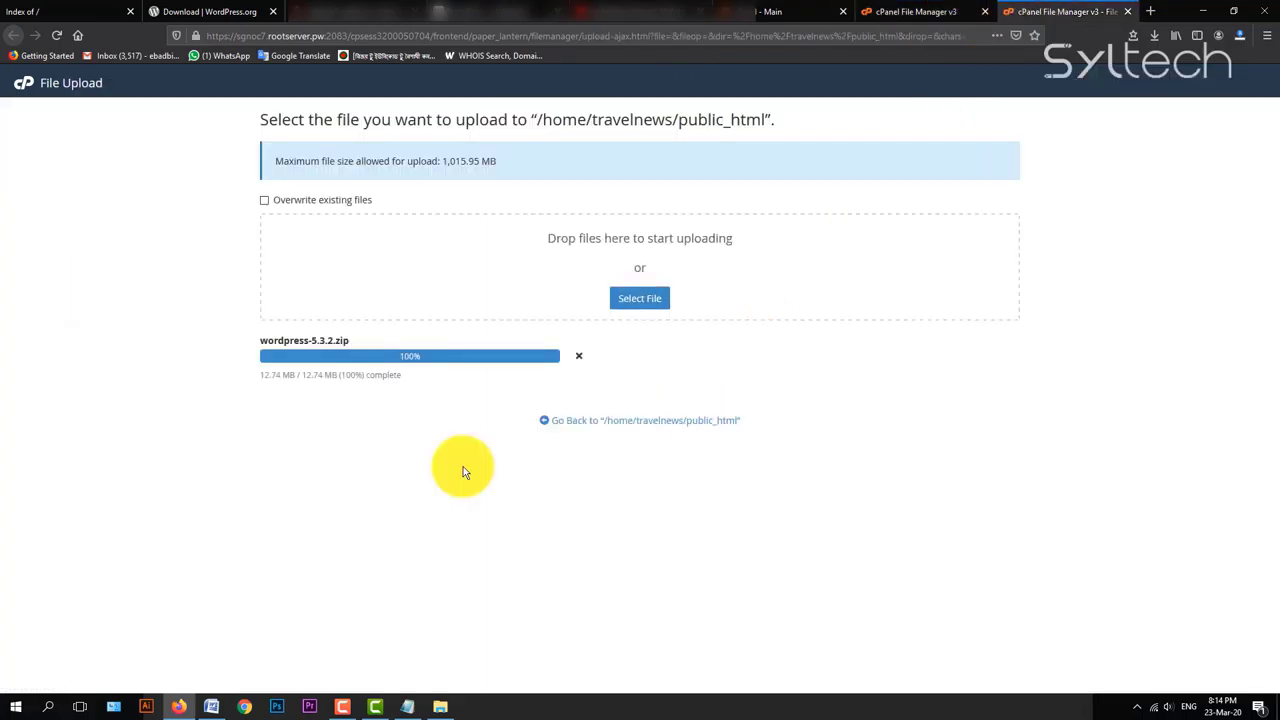
{"action": "left_click", "coordinate": [871, 10]}
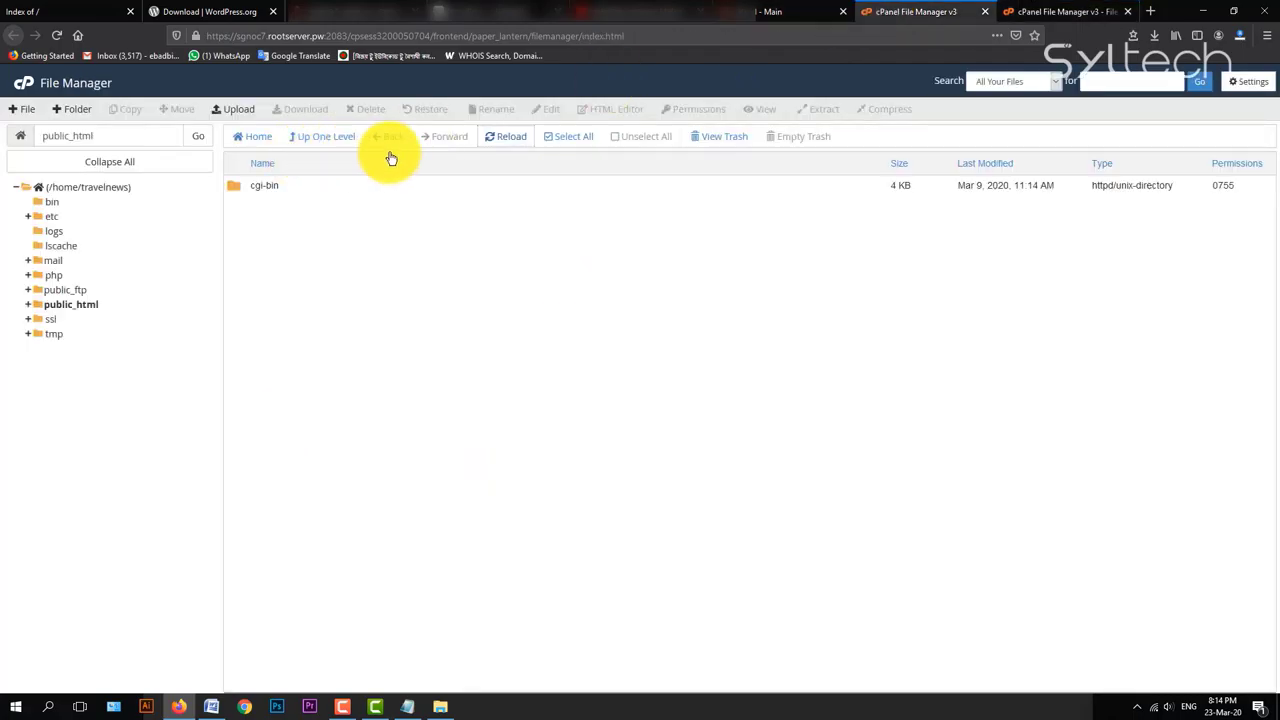
{"action": "left_click", "coordinate": [508, 141]}
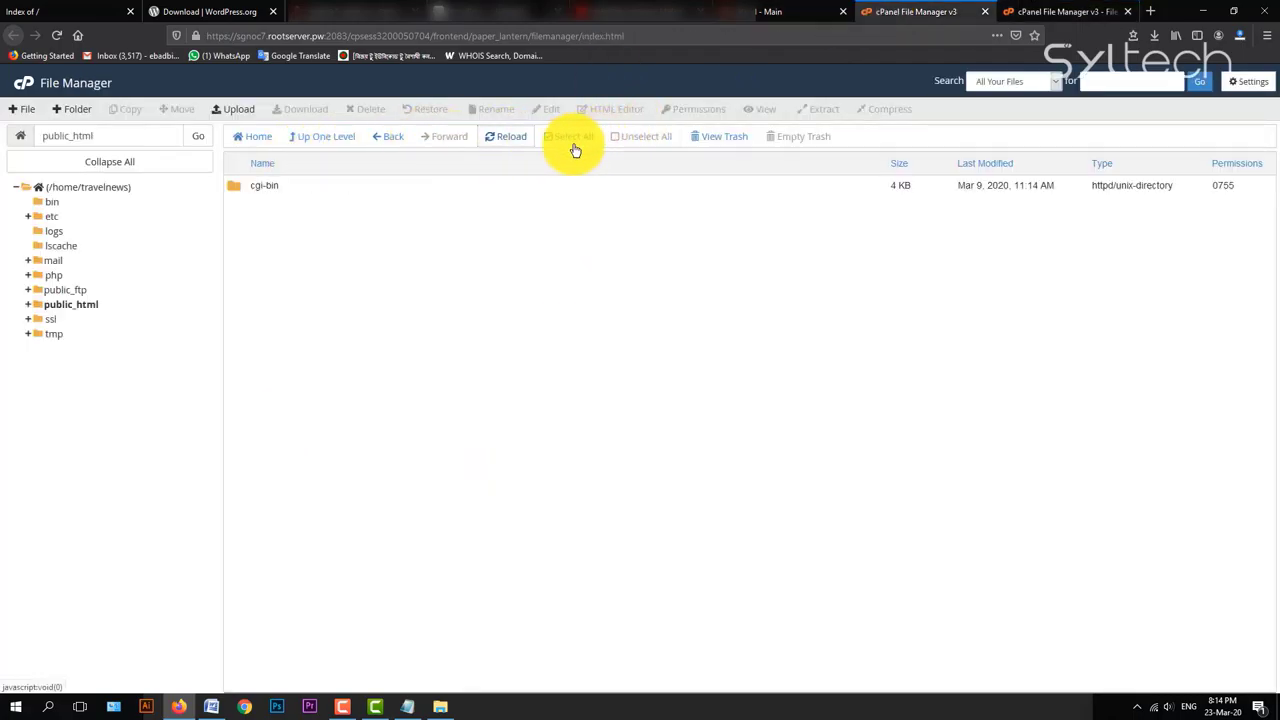
{"action": "left_click", "coordinate": [575, 147]}
{"action": "left_click", "coordinate": [509, 140]}
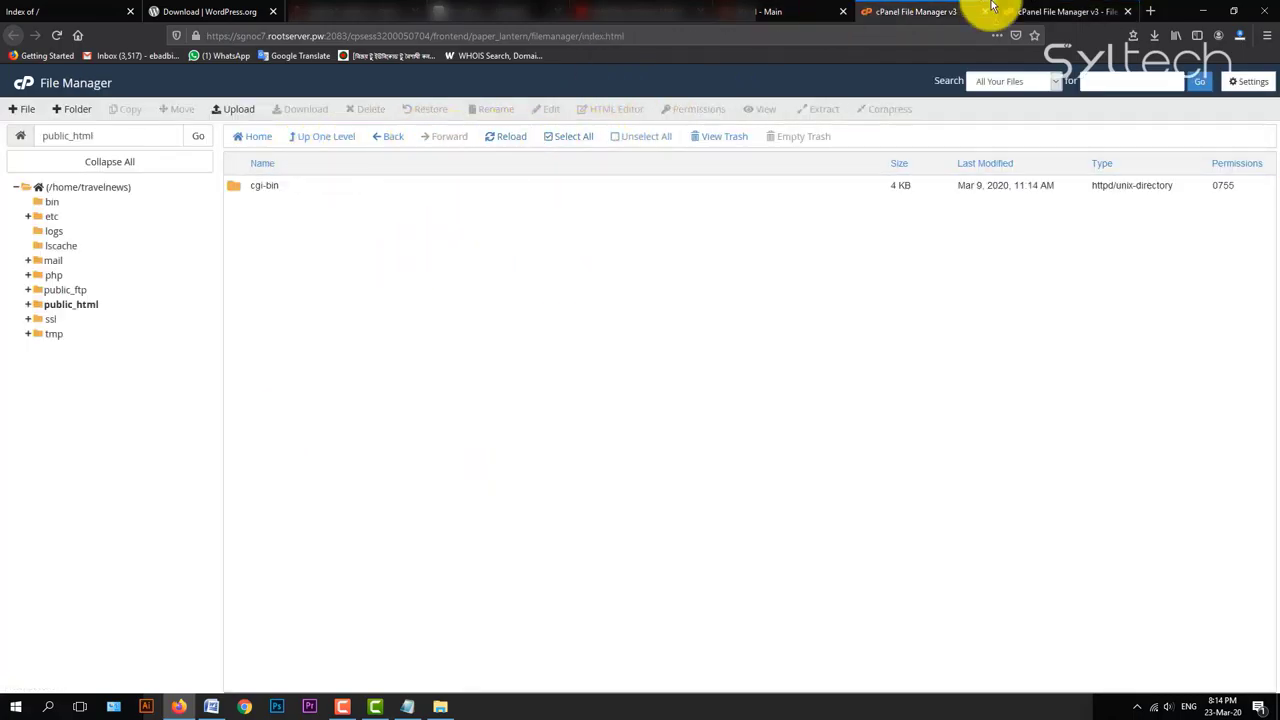
{"action": "left_click", "coordinate": [1057, 10]}
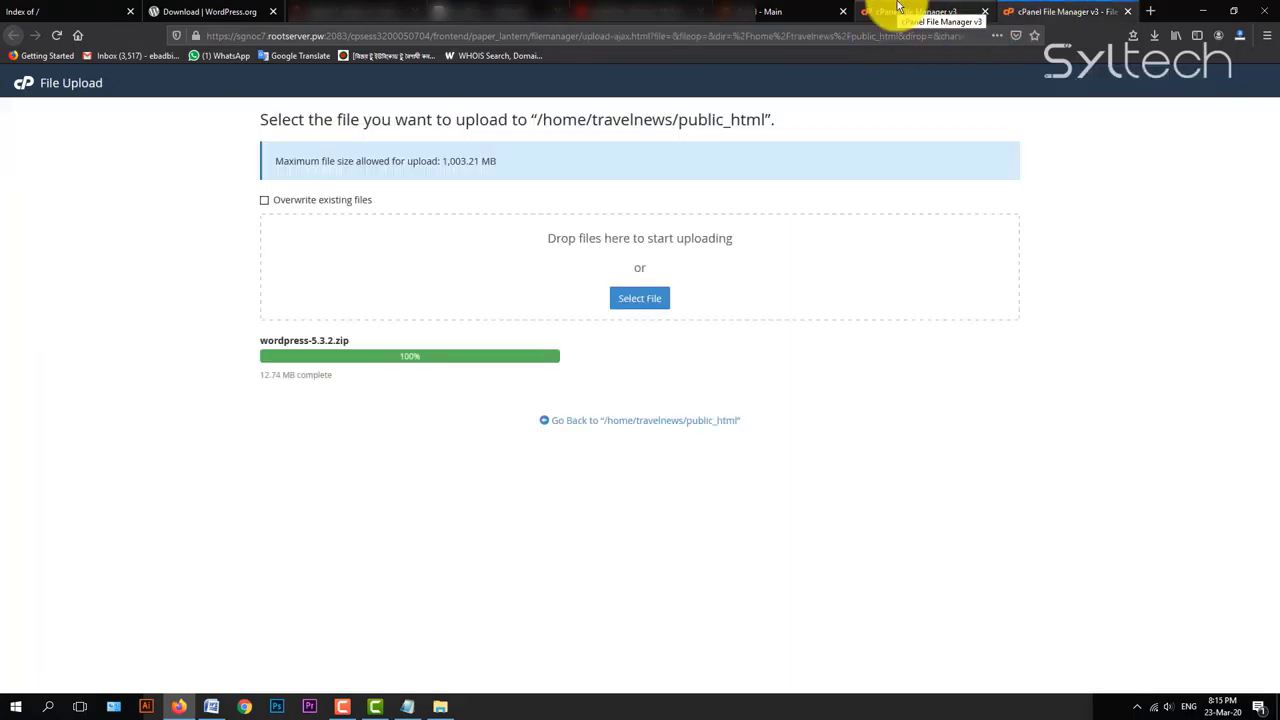
Step: Extract wordpress-5.3.2.zip into public_html, creating a wordpress folder
{"action": "left_click", "coordinate": [898, 10]}
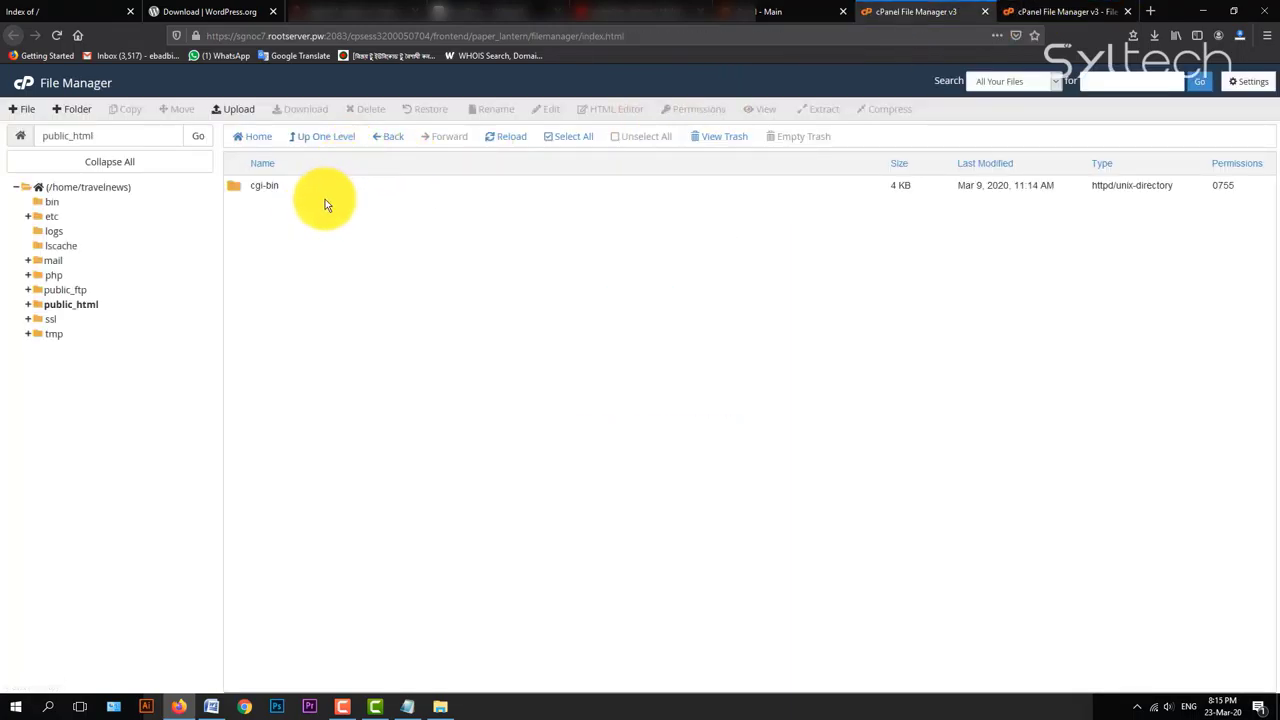
{"action": "left_click", "coordinate": [508, 140]}
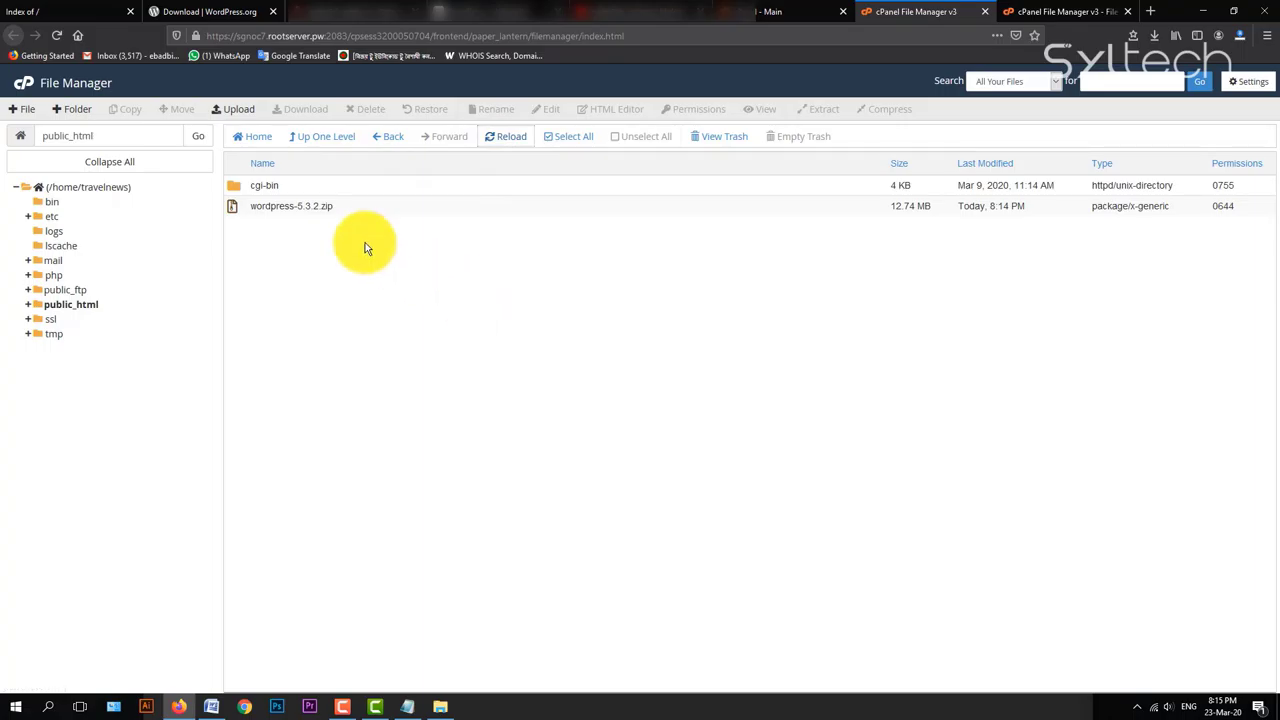
{"action": "left_click", "coordinate": [366, 210]}
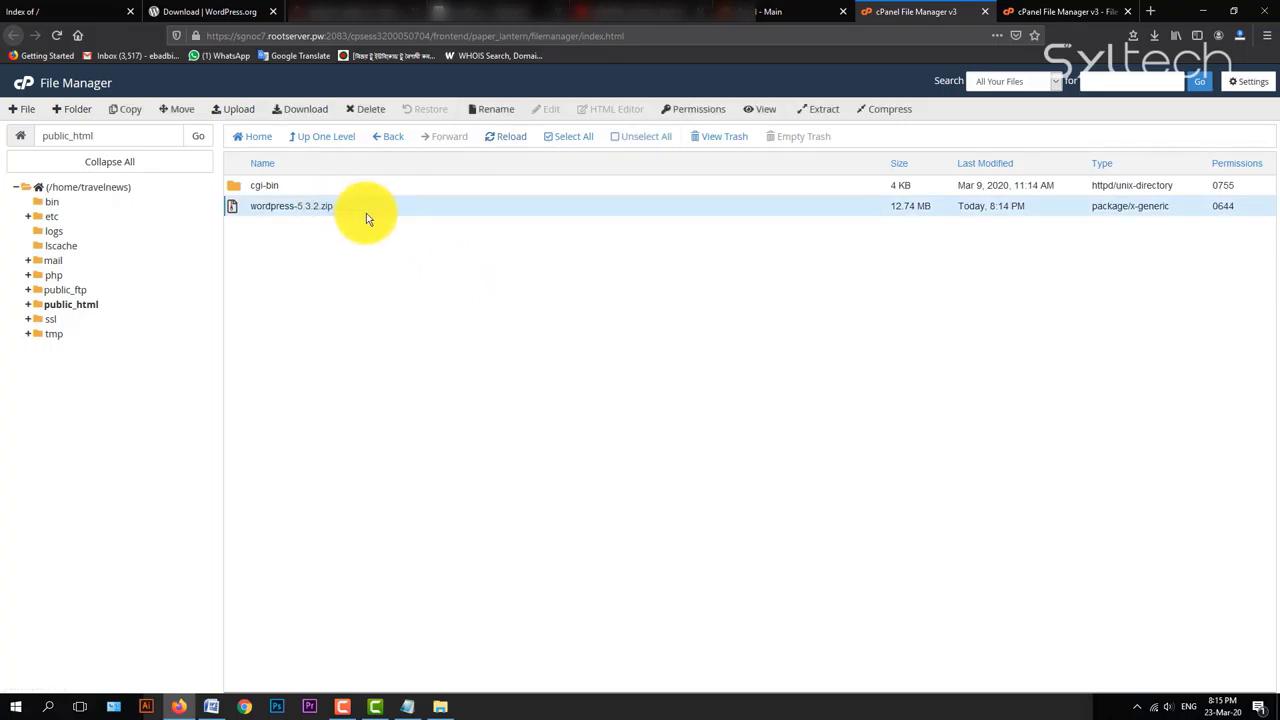
{"action": "right_click", "coordinate": [366, 218]}
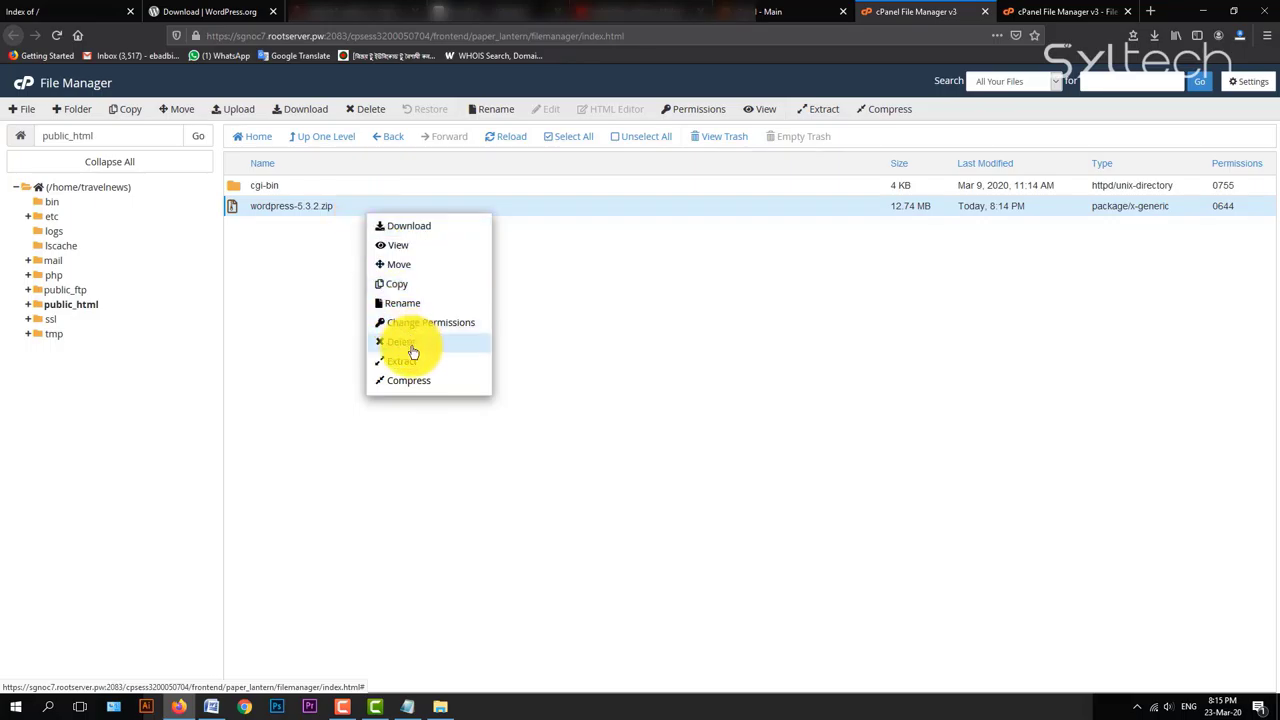
{"action": "left_click", "coordinate": [411, 362]}
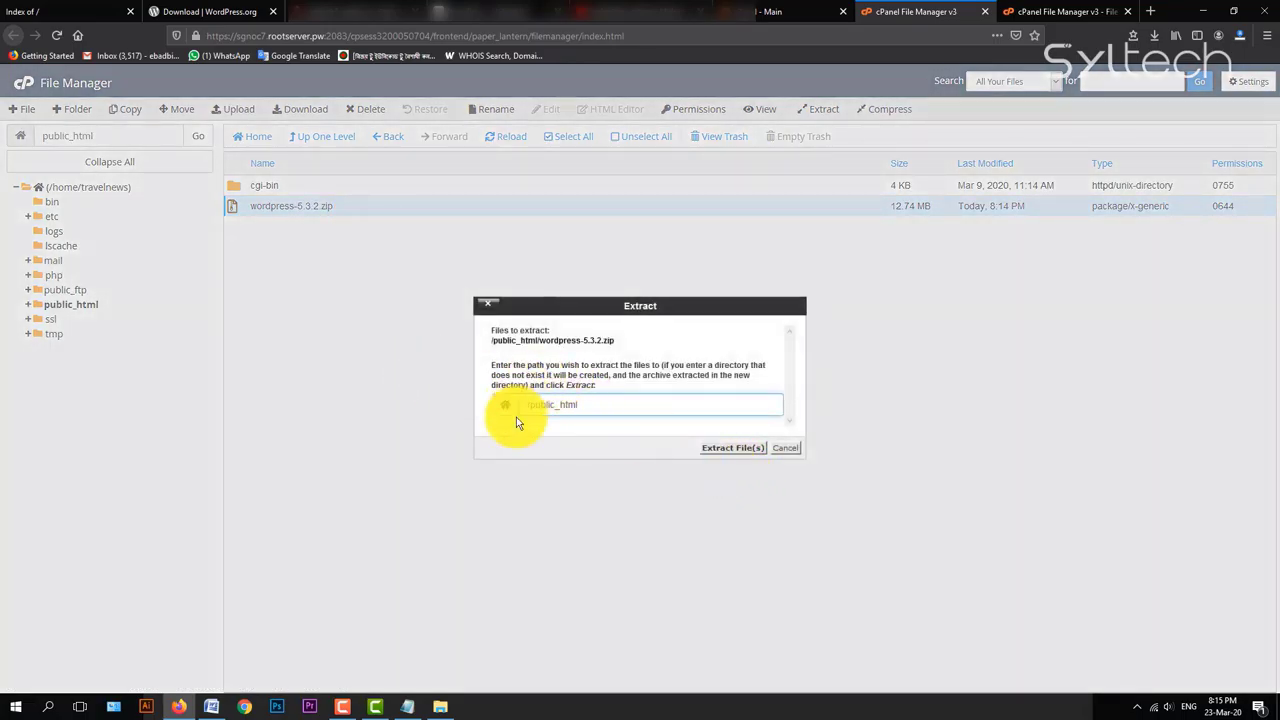
{"action": "left_click", "coordinate": [722, 448]}
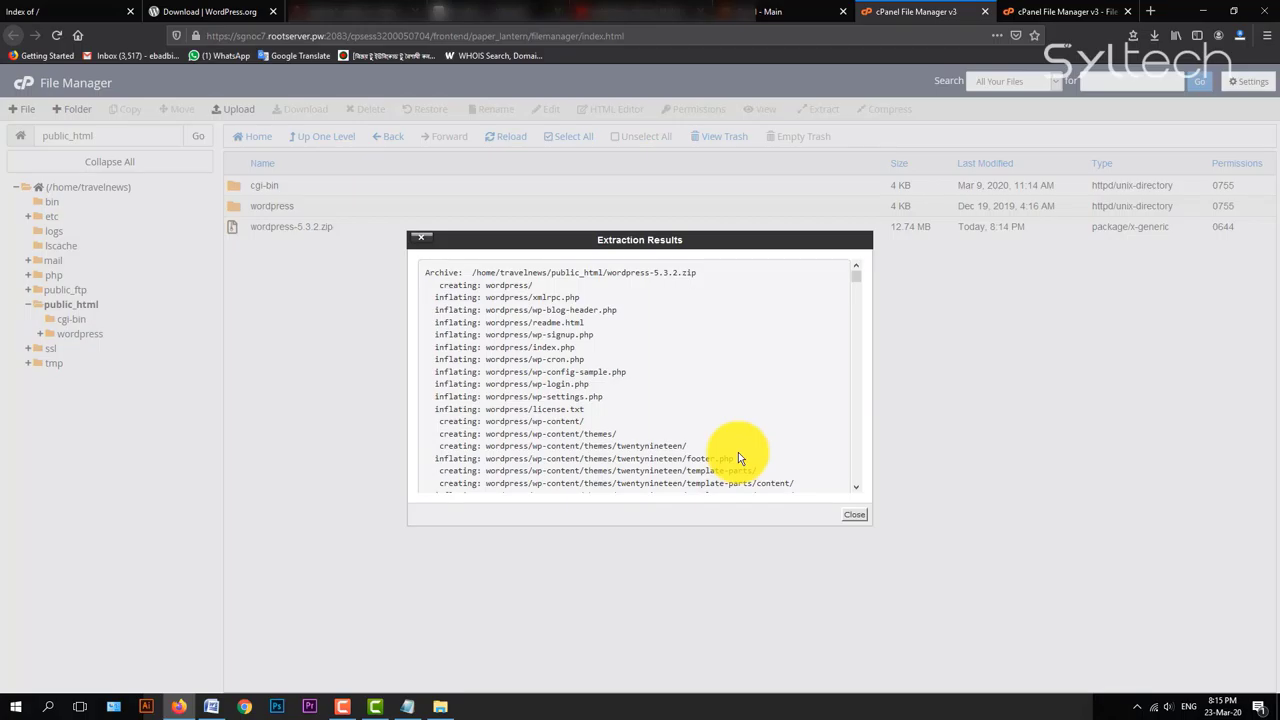
{"action": "left_click", "coordinate": [852, 517]}
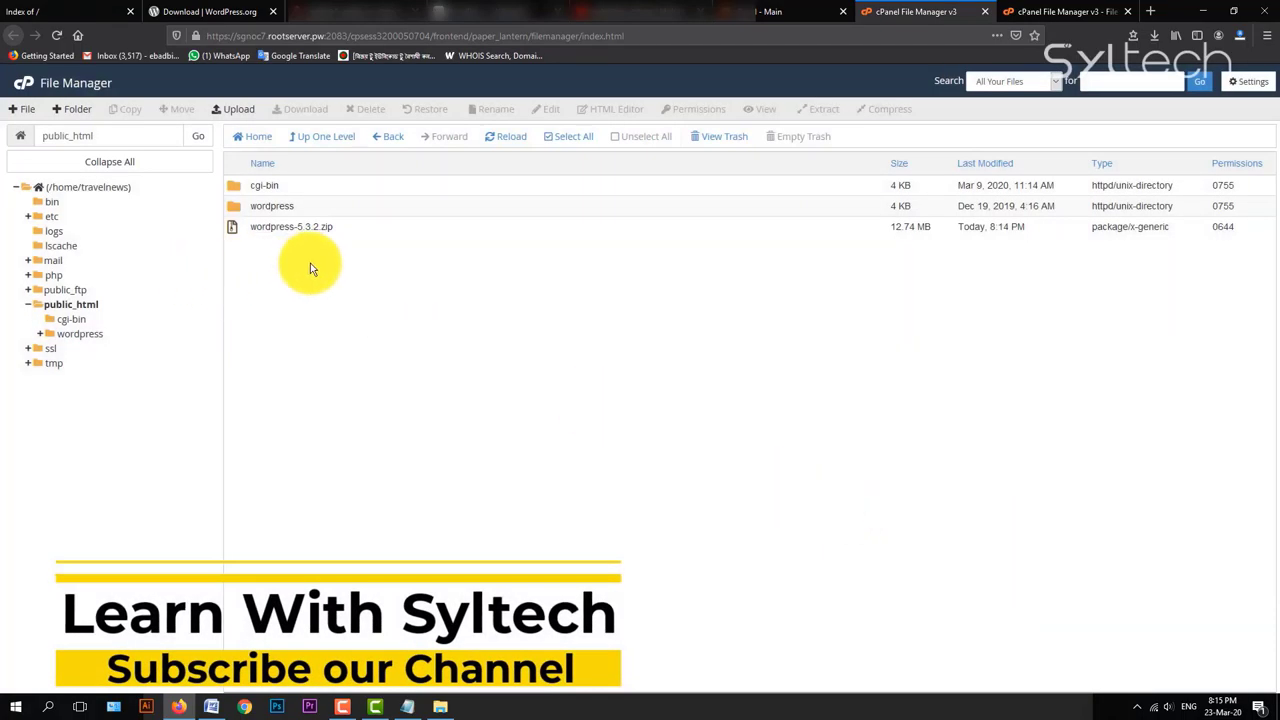
Step: Permanently delete wordpress-5.3.2.zip, skipping the trash
{"action": "left_click", "coordinate": [298, 230]}
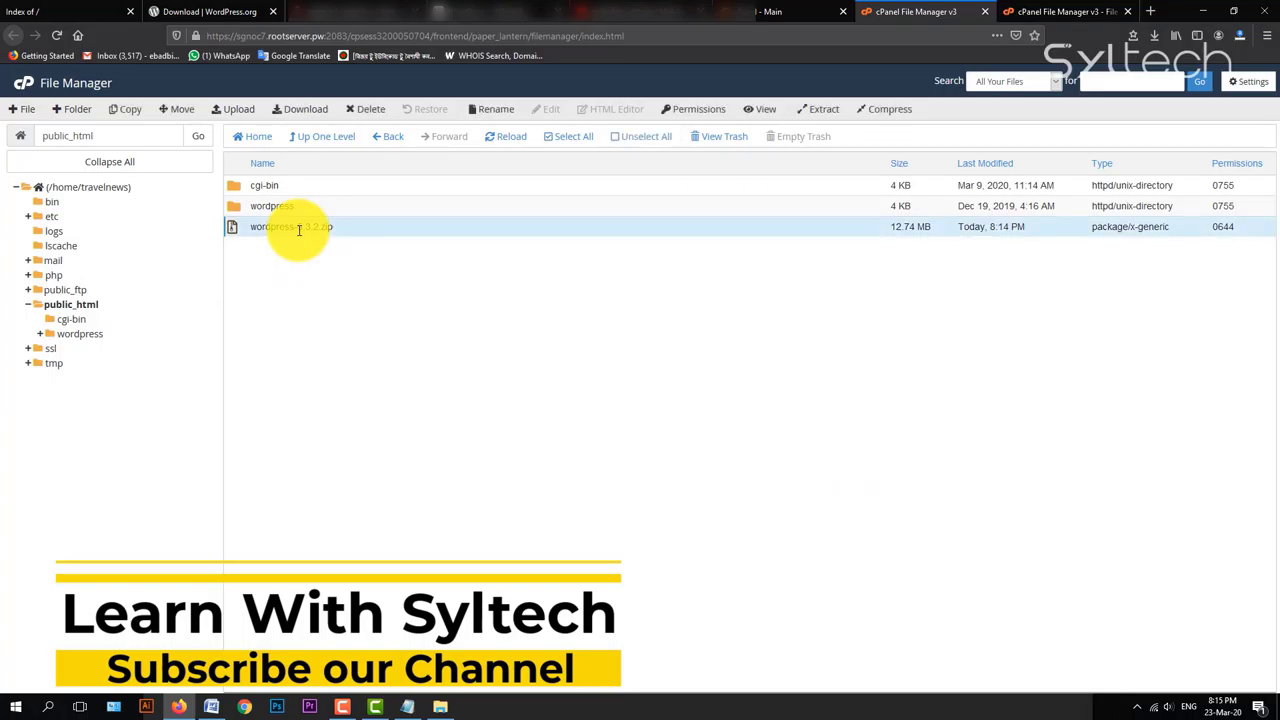
{"action": "key", "text": "Delete"}
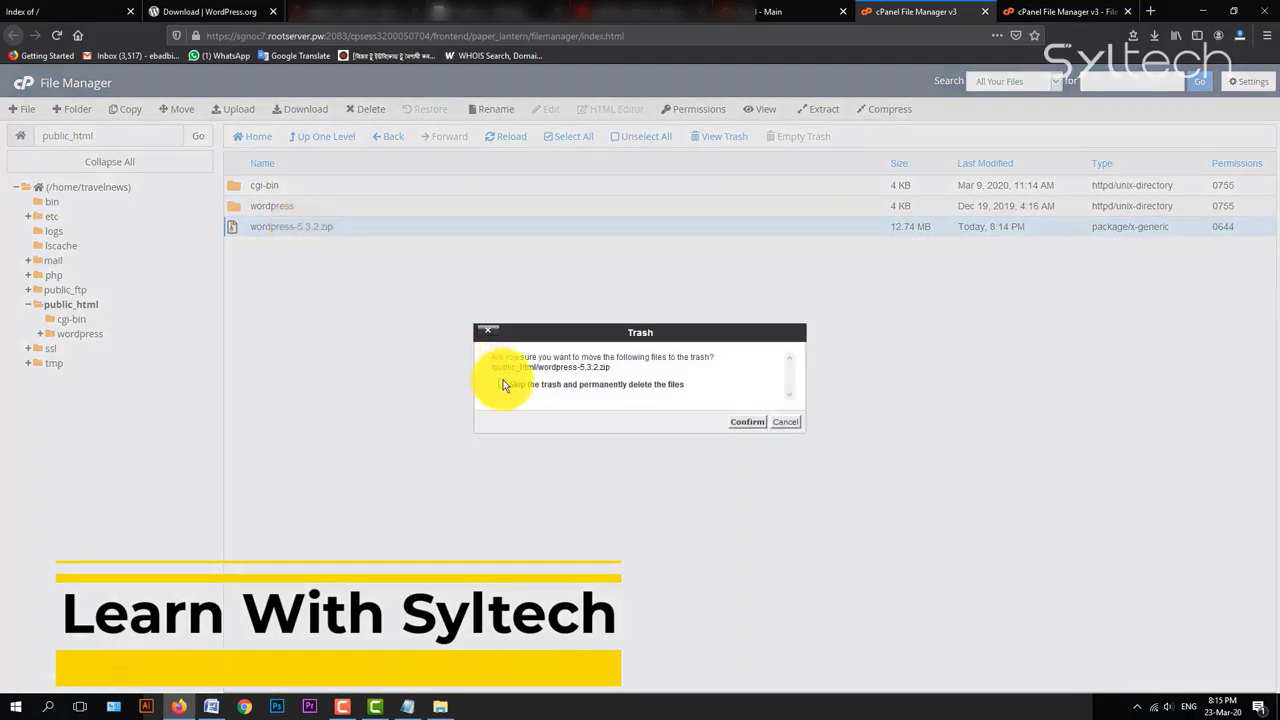
{"action": "left_click", "coordinate": [502, 384]}
{"action": "left_click", "coordinate": [739, 425]}
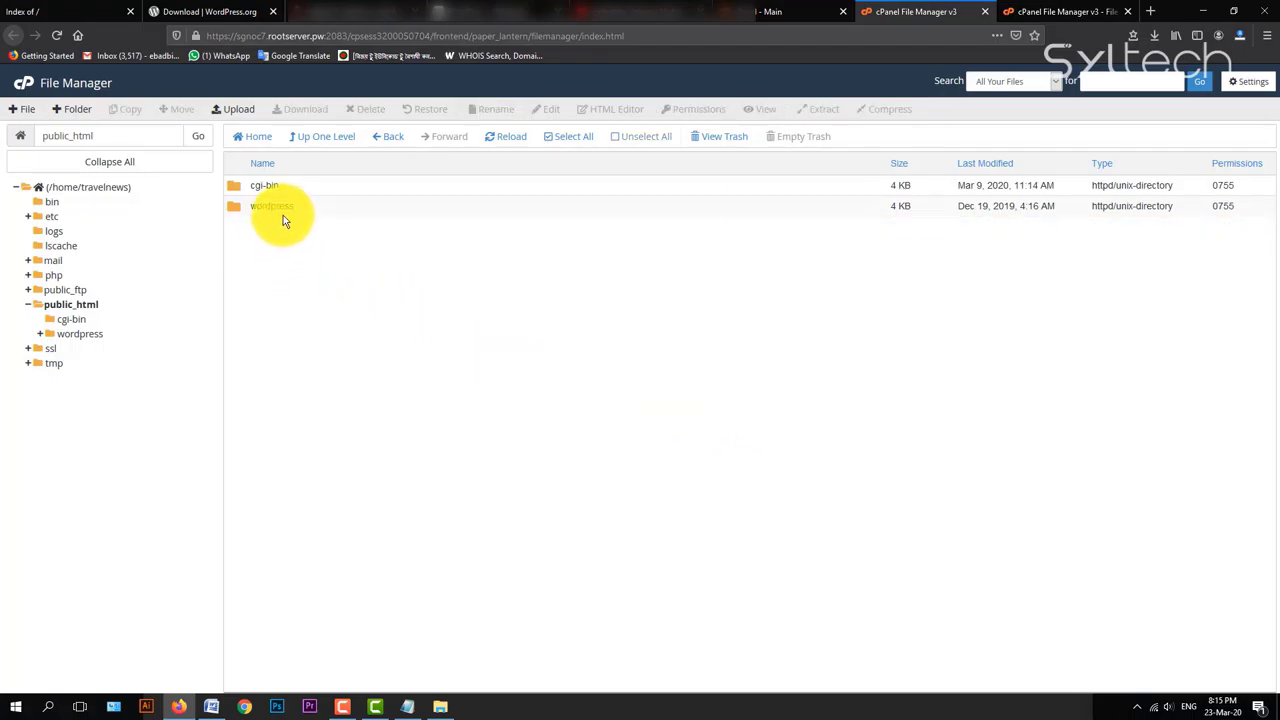
{"action": "left_click", "coordinate": [288, 207]}
Step: Move all files and folders from the wordpress folder up into public_html
{"action": "double_click", "coordinate": [360, 208]}
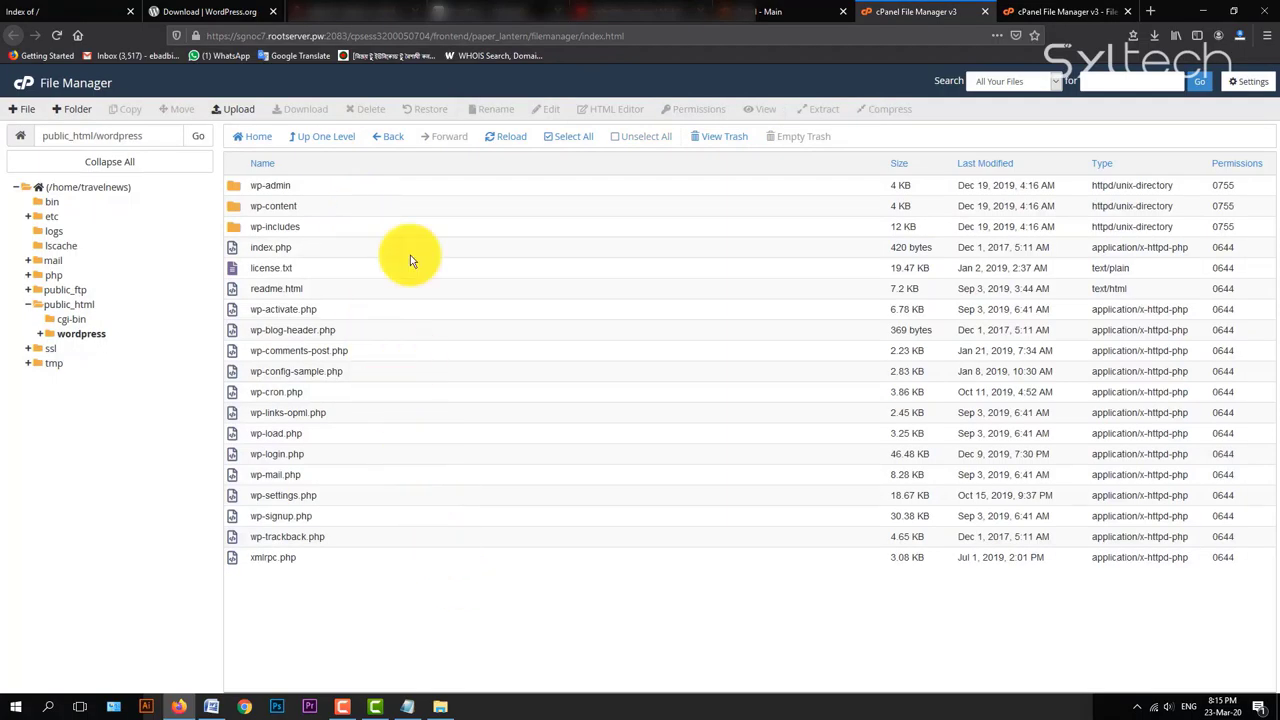
{"action": "left_click", "coordinate": [560, 140]}
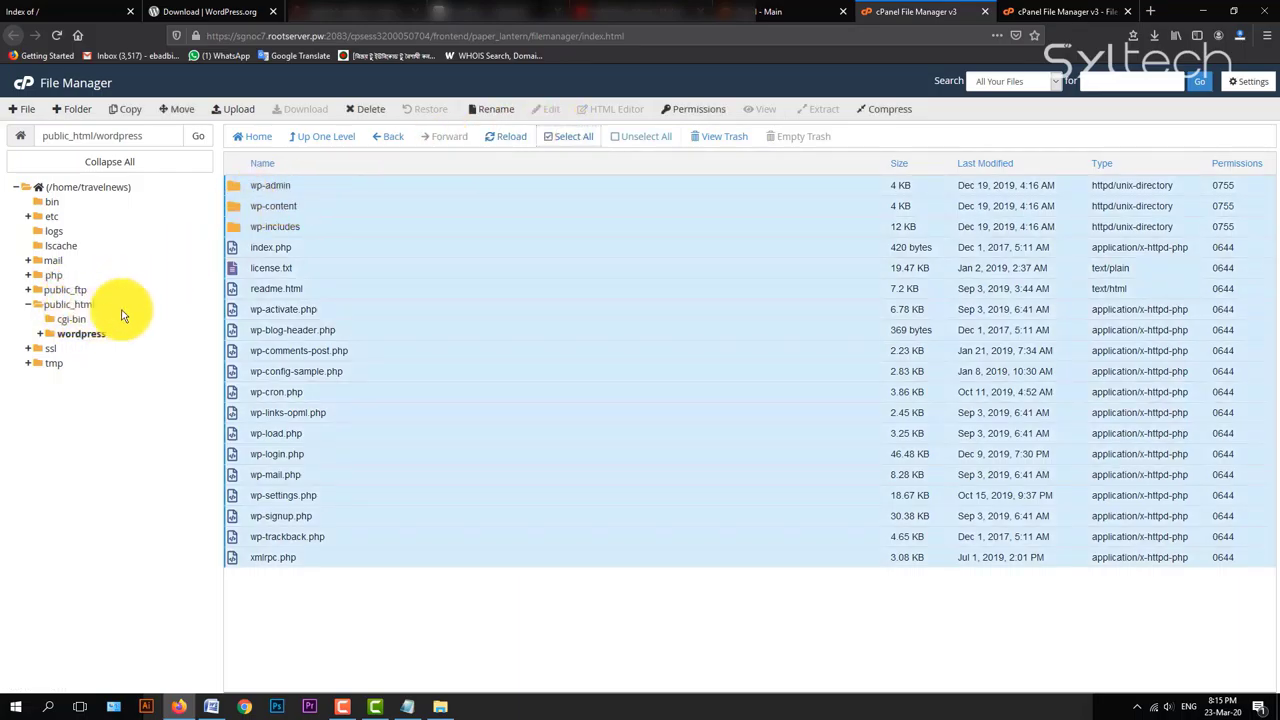
{"action": "right_click", "coordinate": [314, 283]}
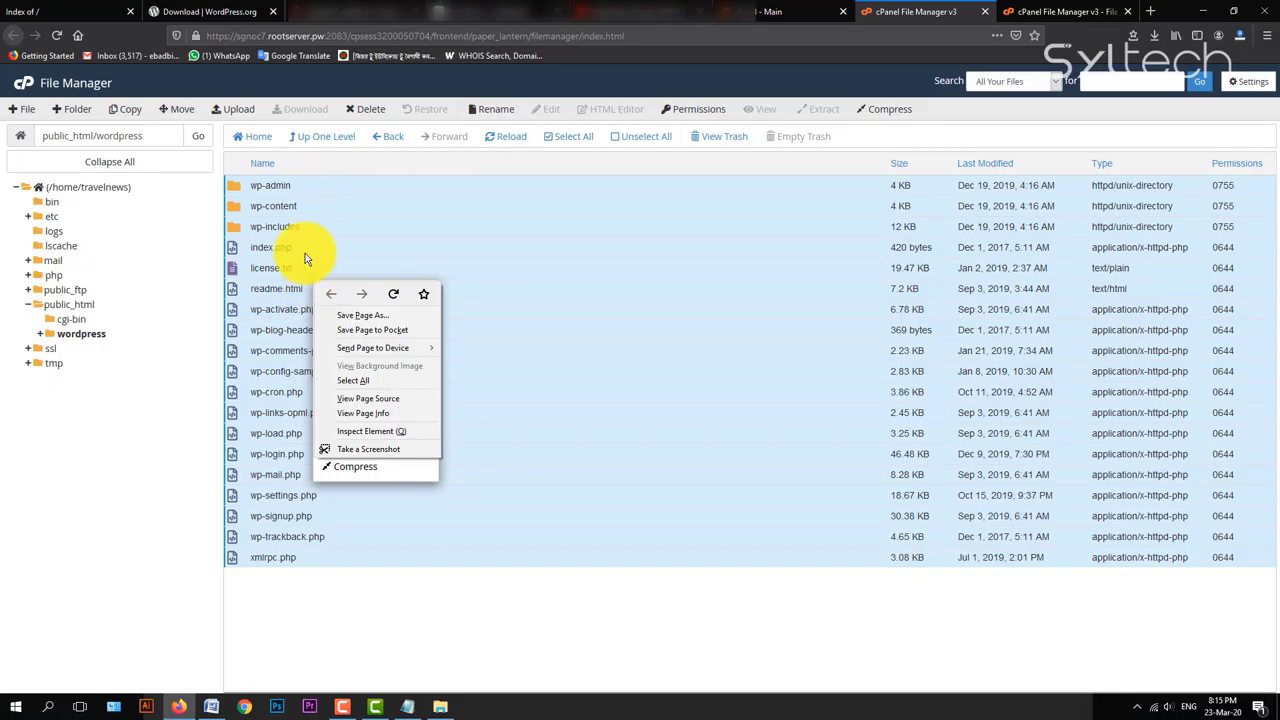
{"action": "left_click", "coordinate": [267, 186]}
{"action": "left_click_drag", "start_coordinate": [309, 191], "coordinate": [91, 308]}
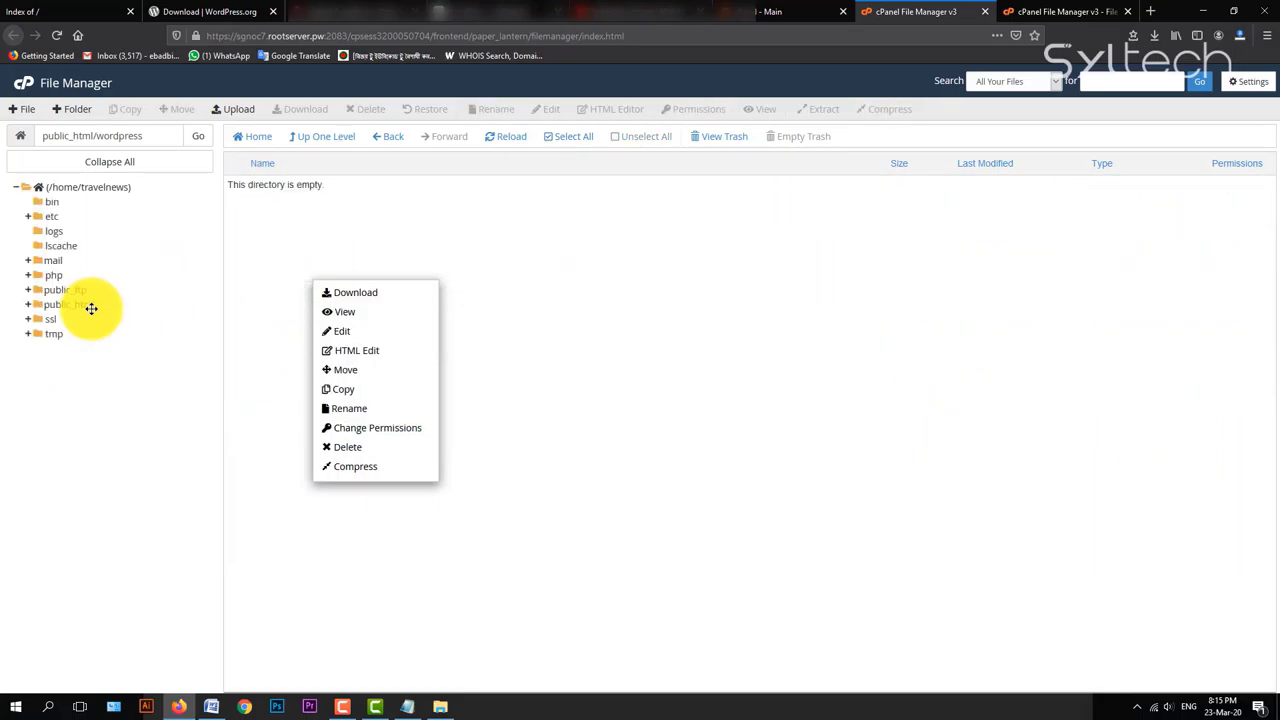
{"action": "left_click", "coordinate": [263, 229]}
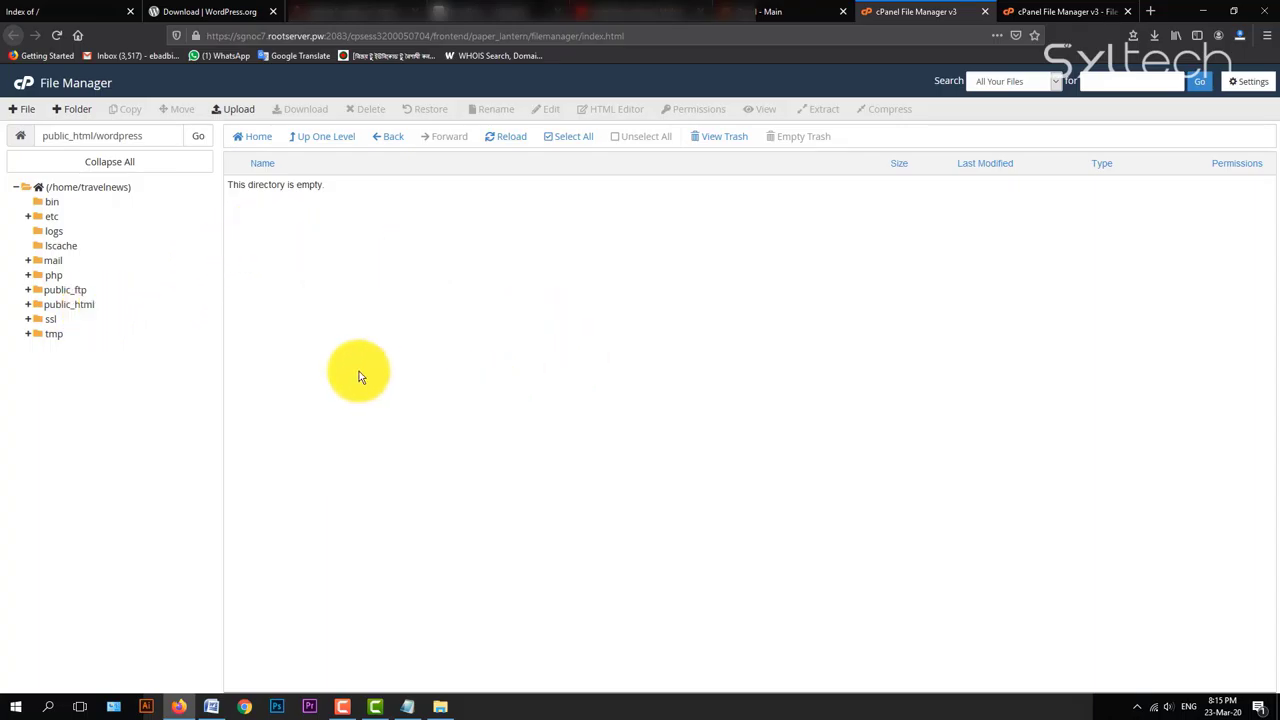
{"action": "left_click", "coordinate": [71, 304]}
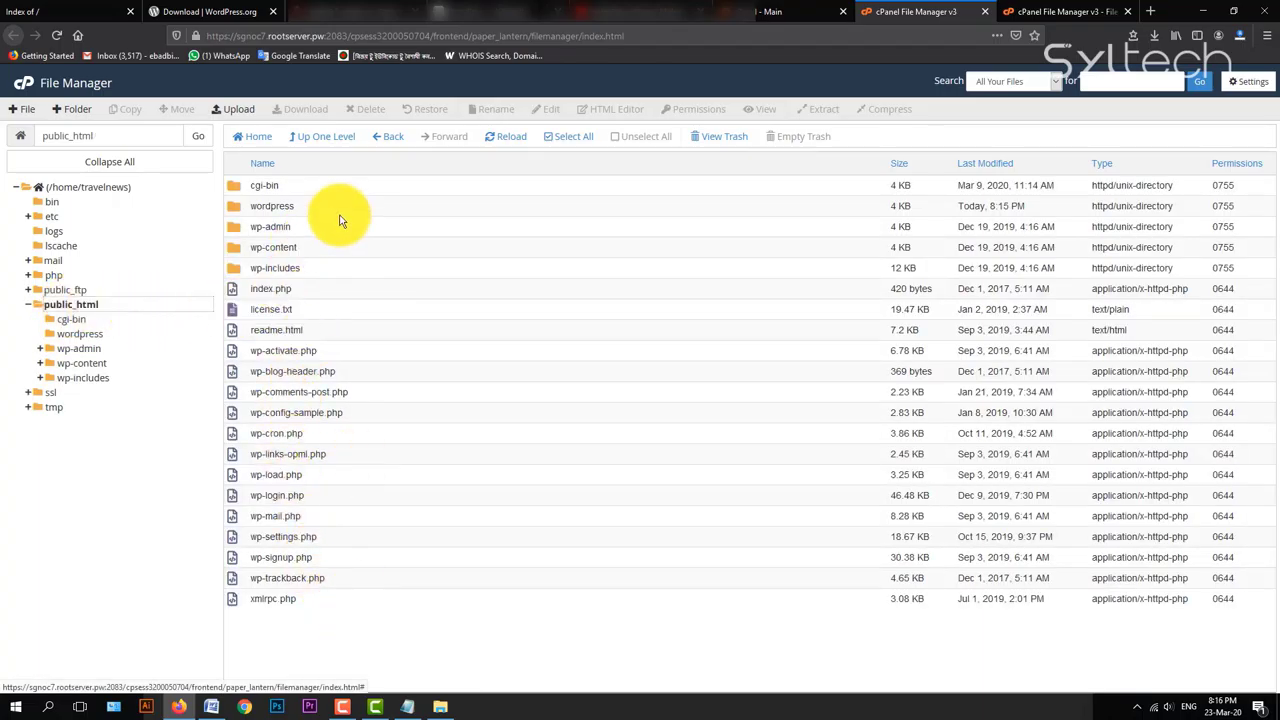
Step: Delete the empty wordpress folder and close the extra browser tabs
{"action": "left_click", "coordinate": [300, 207]}
{"action": "right_click", "coordinate": [298, 208]}
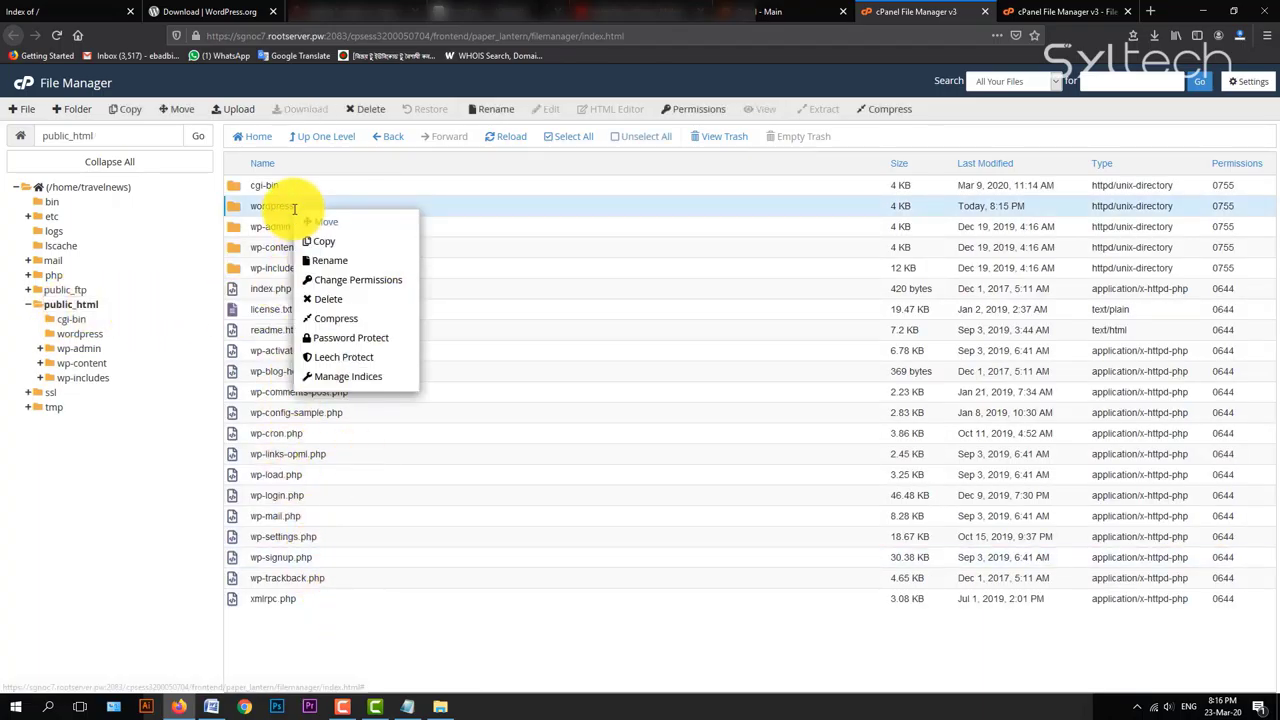
{"action": "left_click", "coordinate": [328, 299]}
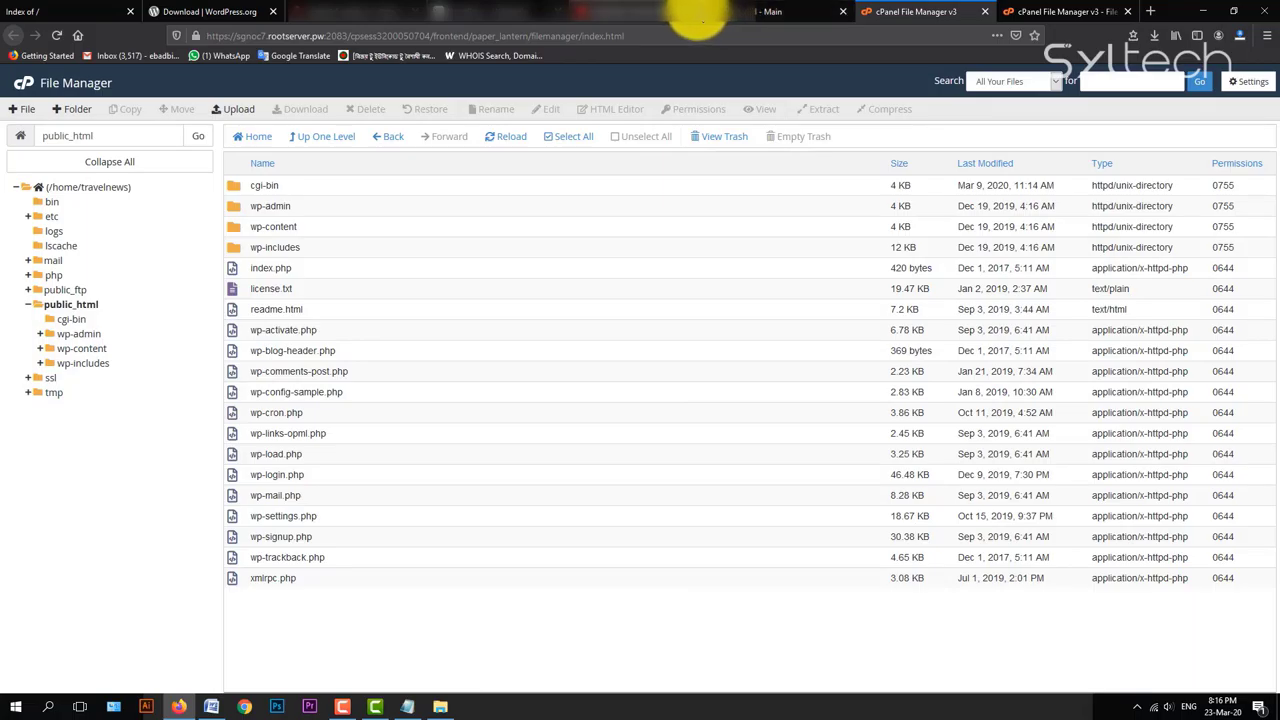
{"action": "left_click", "coordinate": [700, 11]}
{"action": "left_click", "coordinate": [412, 12]}
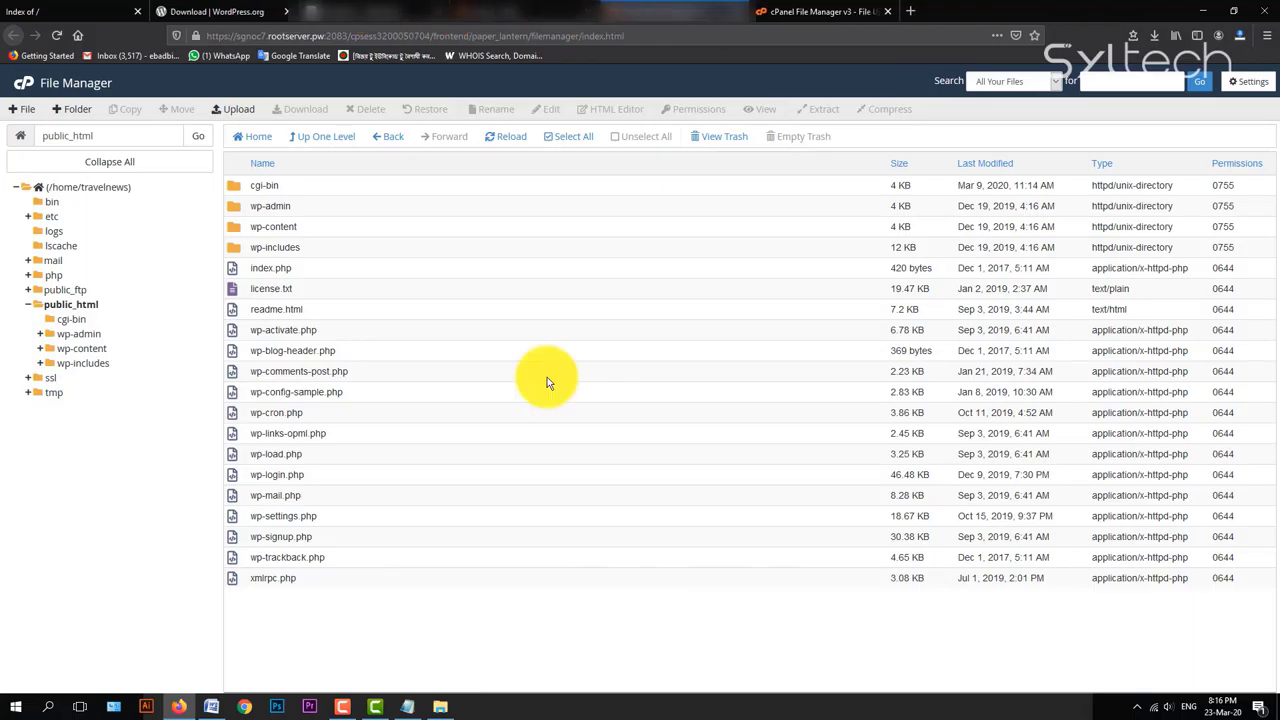
{"action": "left_click", "coordinate": [257, 12]}
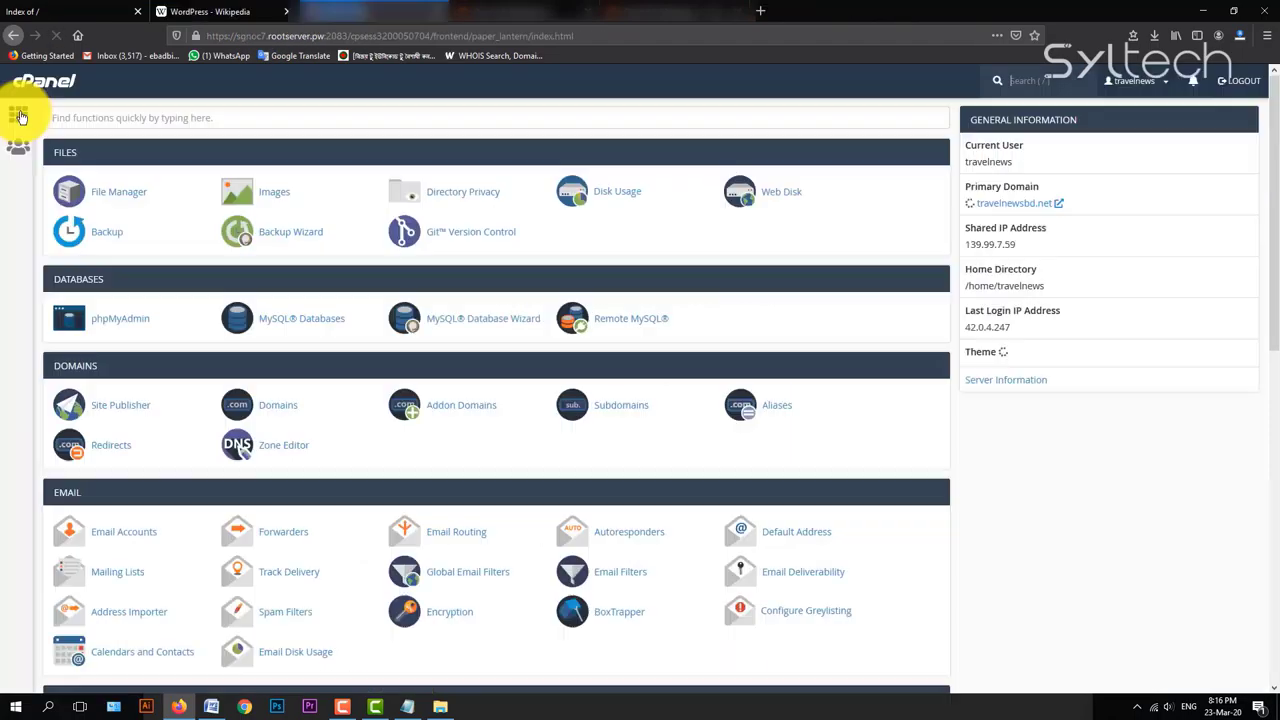
Step: Create the MySQL database 'travel' (travelnews_travel) and return to the MySQL Databases page
{"action": "scroll", "coordinate": [420, 500], "scroll_direction": "down", "scroll_amount": 3}
{"action": "scroll", "coordinate": [288, 452], "scroll_direction": "up", "scroll_amount": 3}
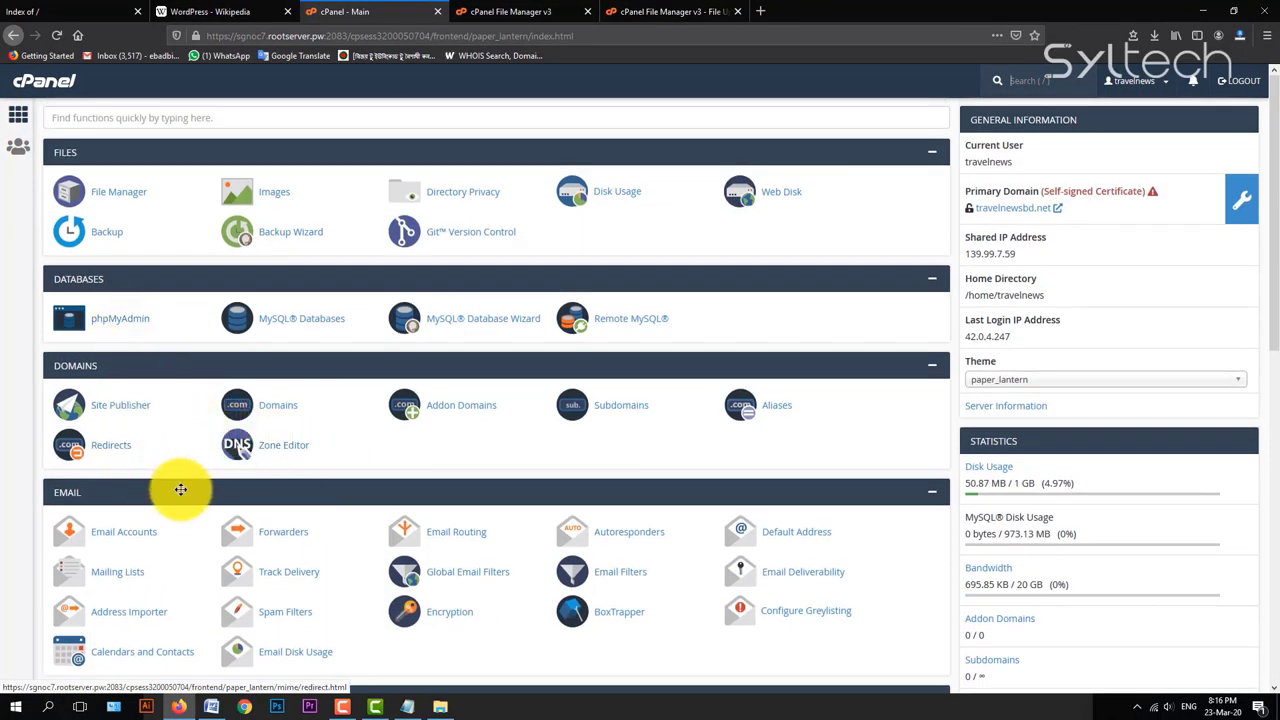
{"action": "scroll", "coordinate": [180, 488], "scroll_direction": "down", "scroll_amount": 3}
{"action": "left_click", "coordinate": [294, 180]}
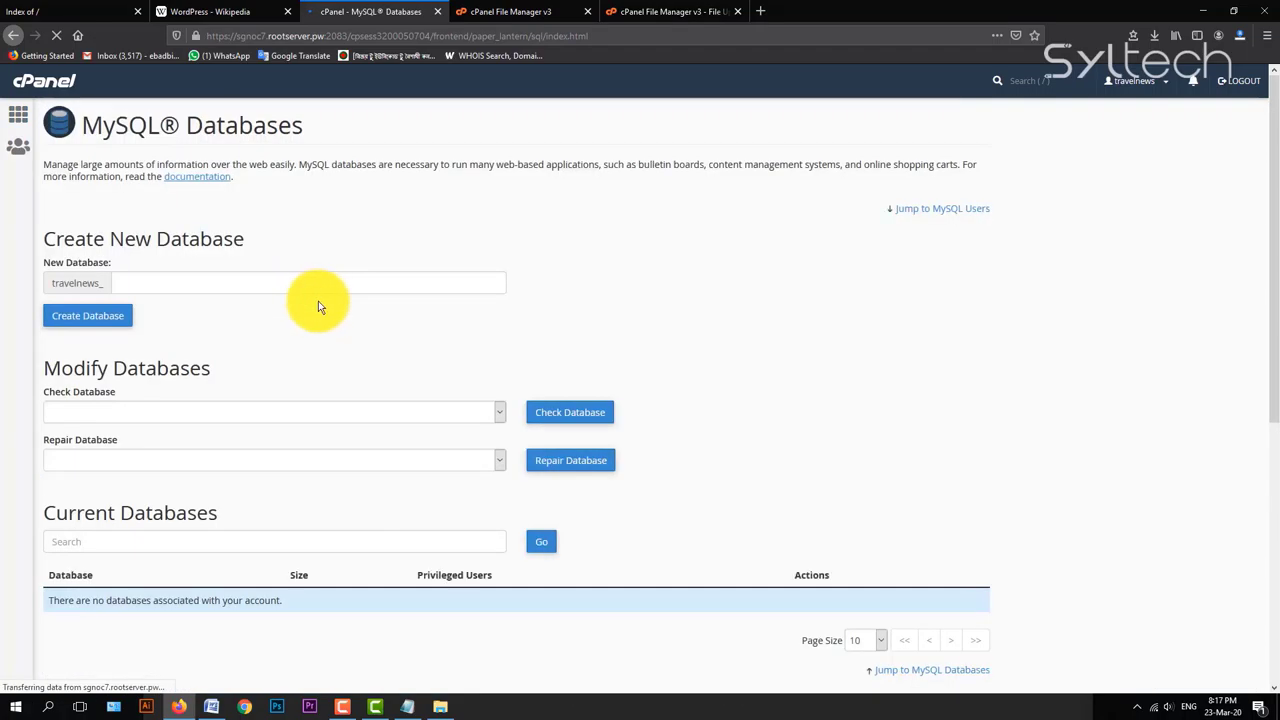
{"action": "left_click", "coordinate": [202, 274]}
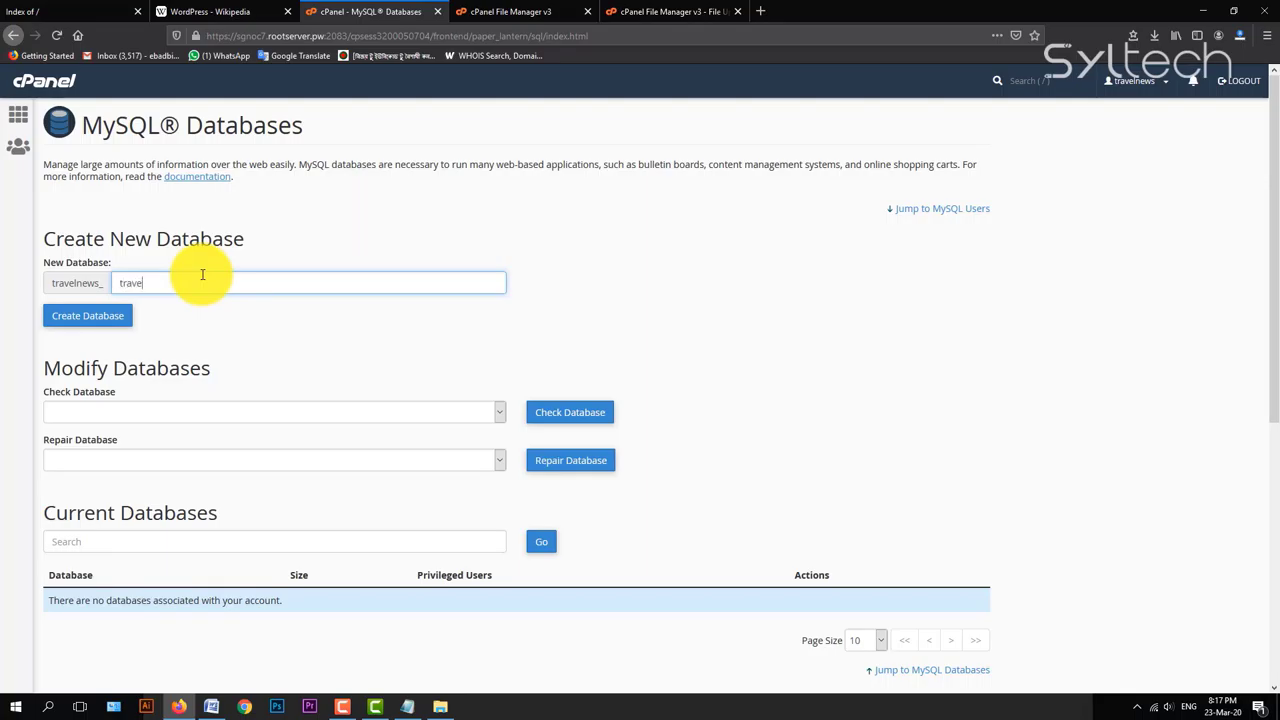
{"action": "left_click", "coordinate": [96, 320]}
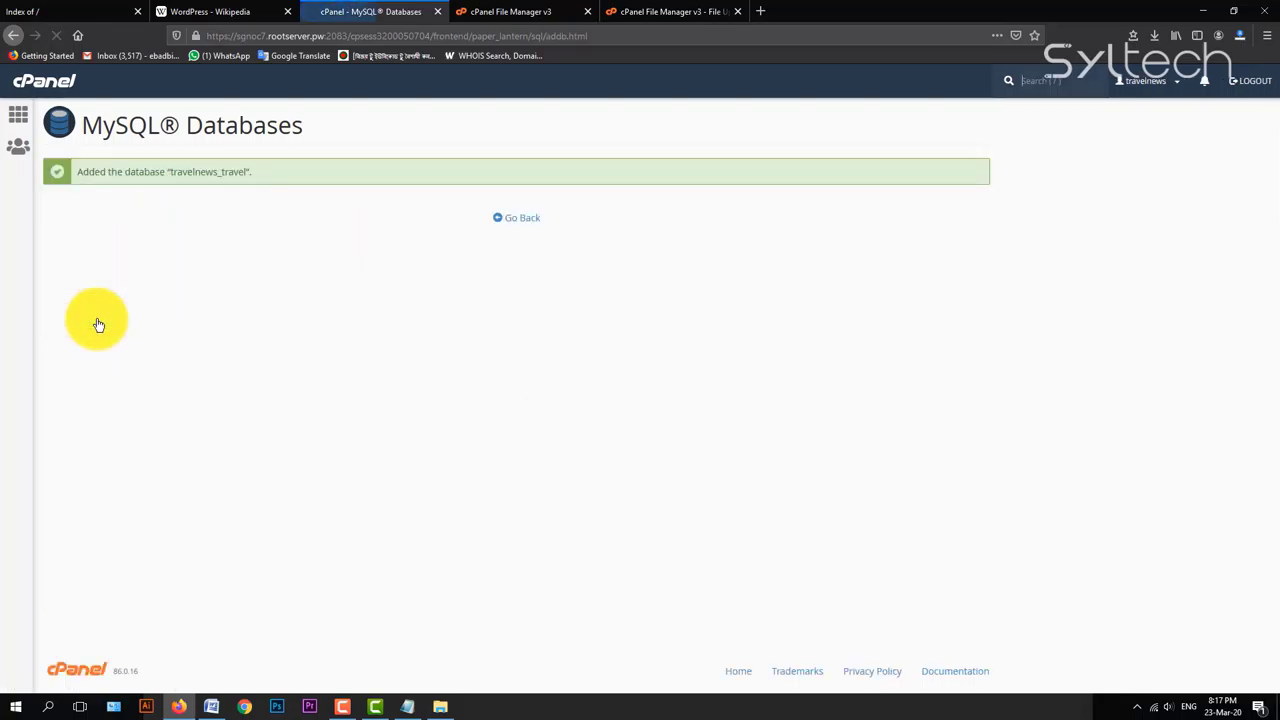
{"action": "left_click", "coordinate": [521, 223]}
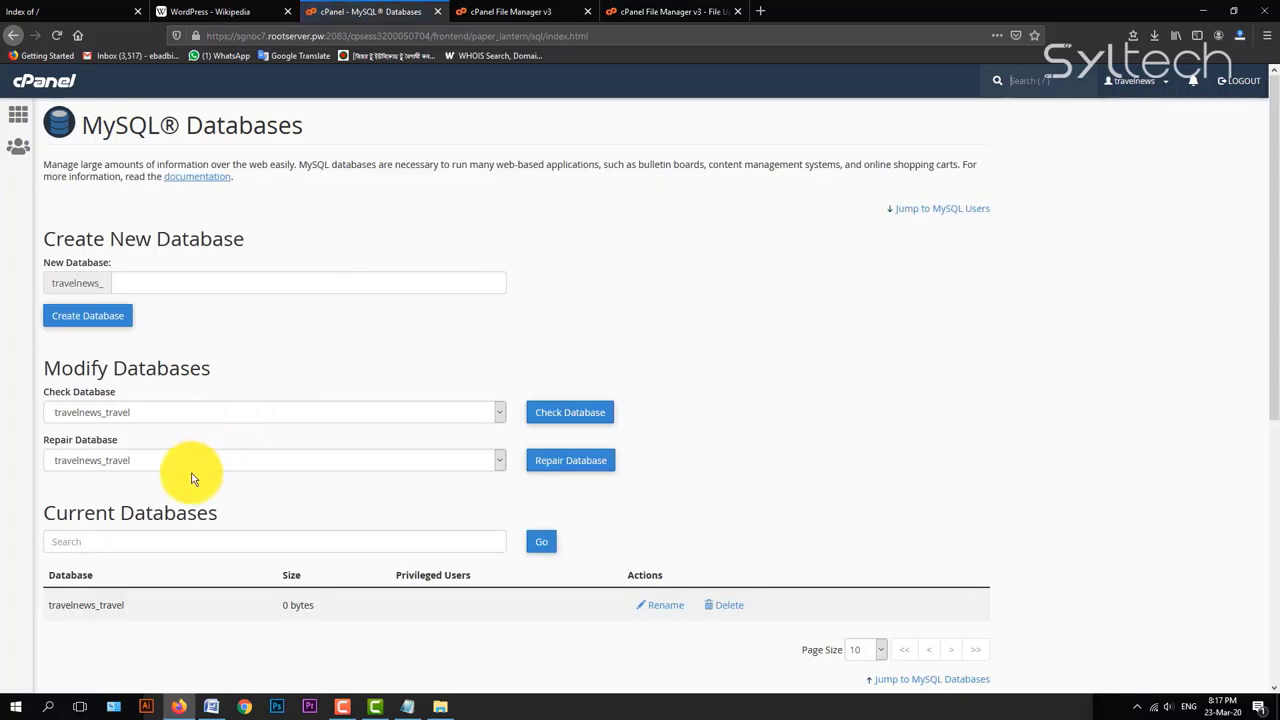
Step: Enter 'travel' as the new MySQL username under Add New User
{"action": "scroll", "coordinate": [193, 478], "scroll_direction": "down", "scroll_amount": 1}
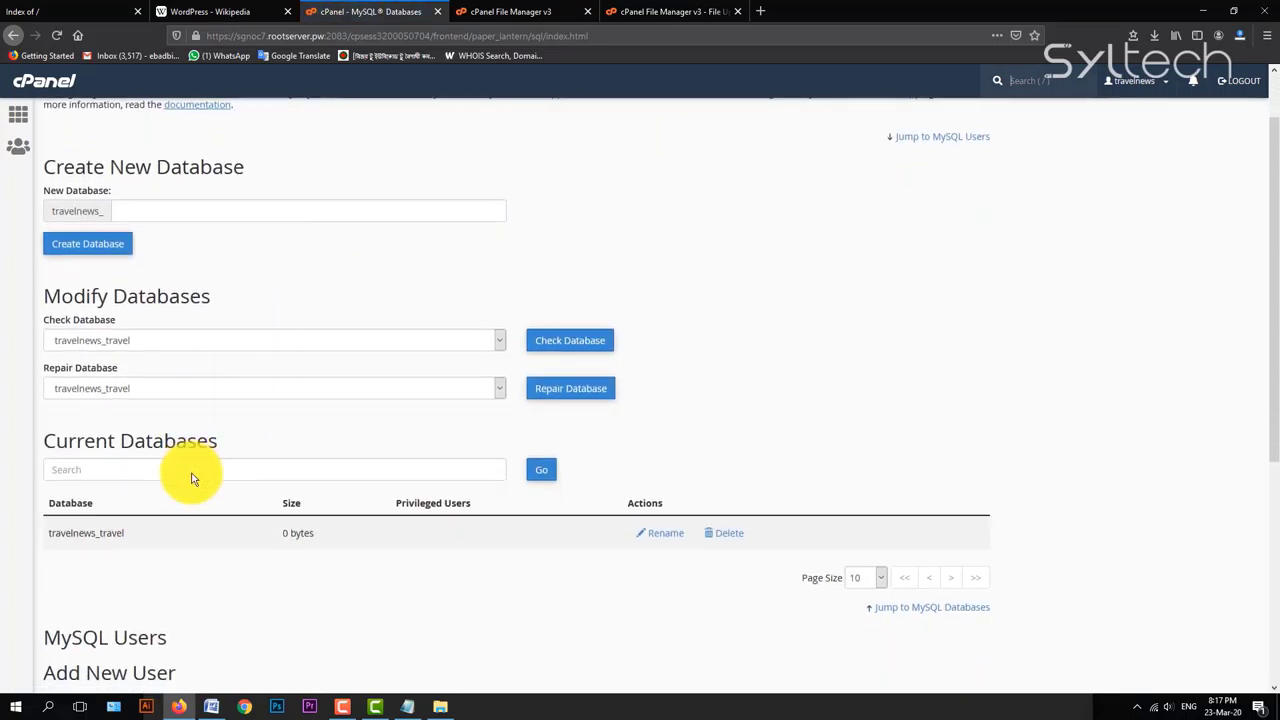
{"action": "scroll", "coordinate": [193, 478], "scroll_direction": "down", "scroll_amount": 5}
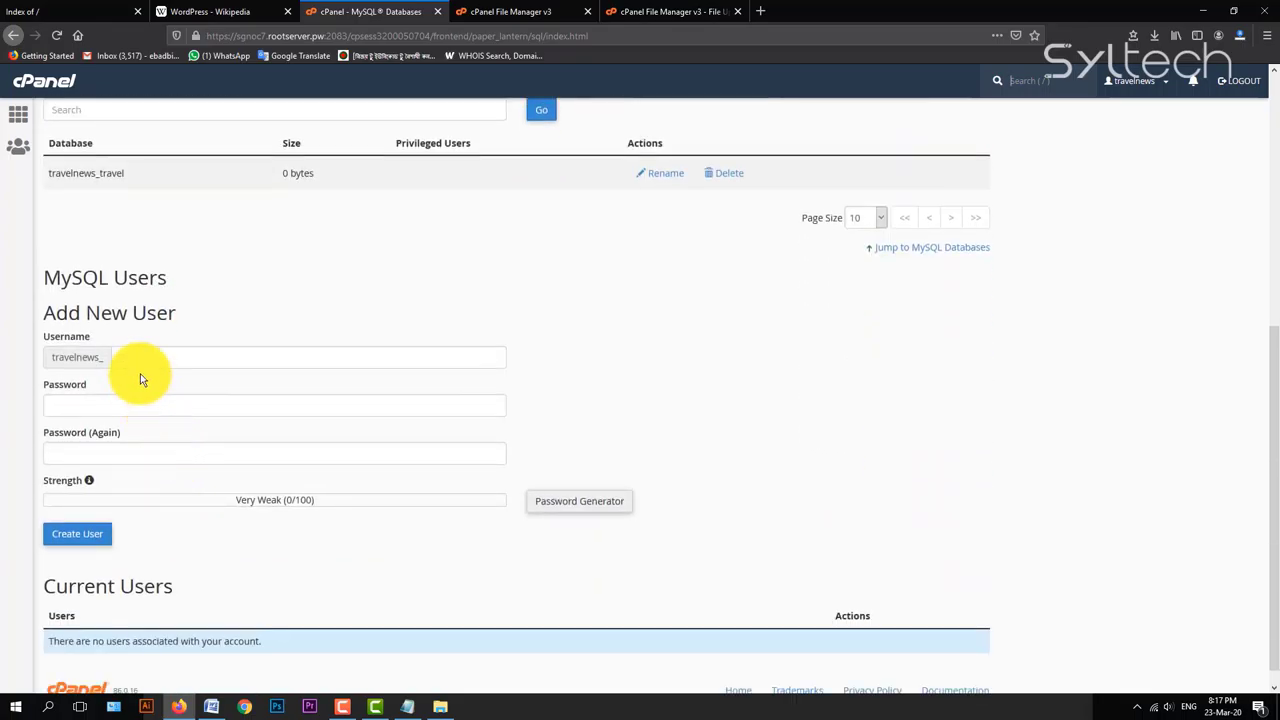
{"action": "left_click", "coordinate": [167, 347]}
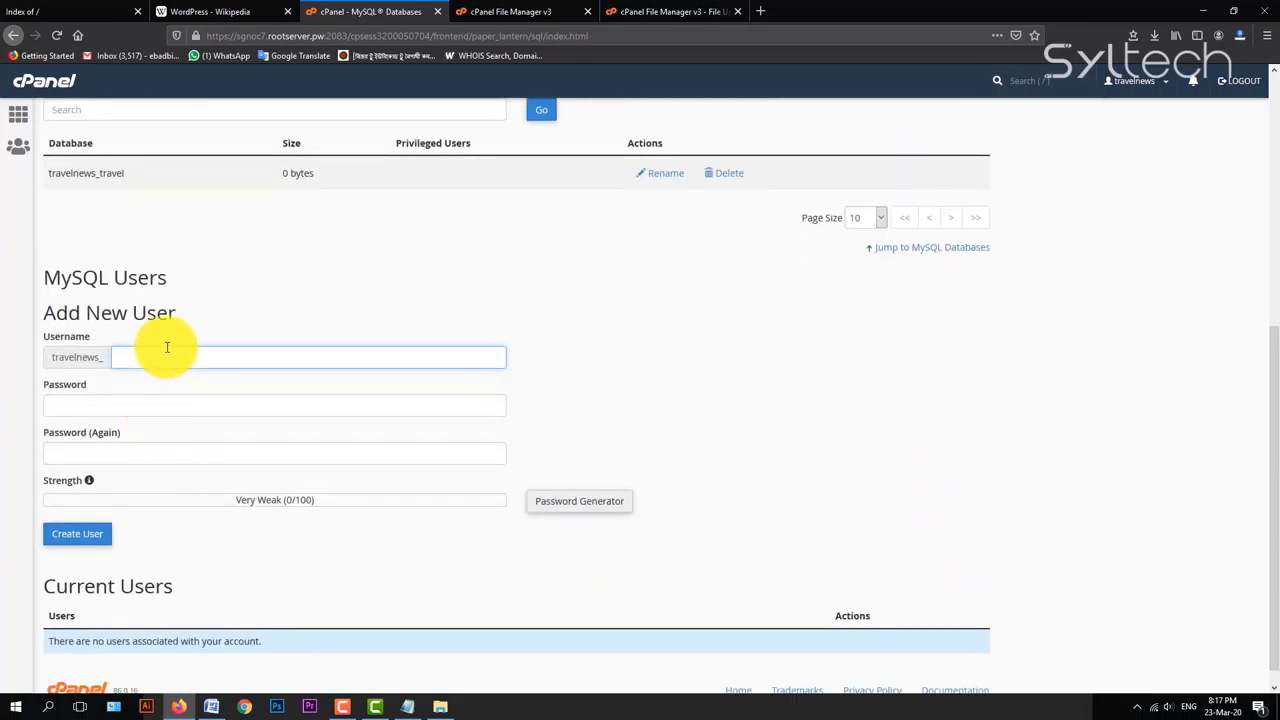
{"action": "type", "text": "tra"}
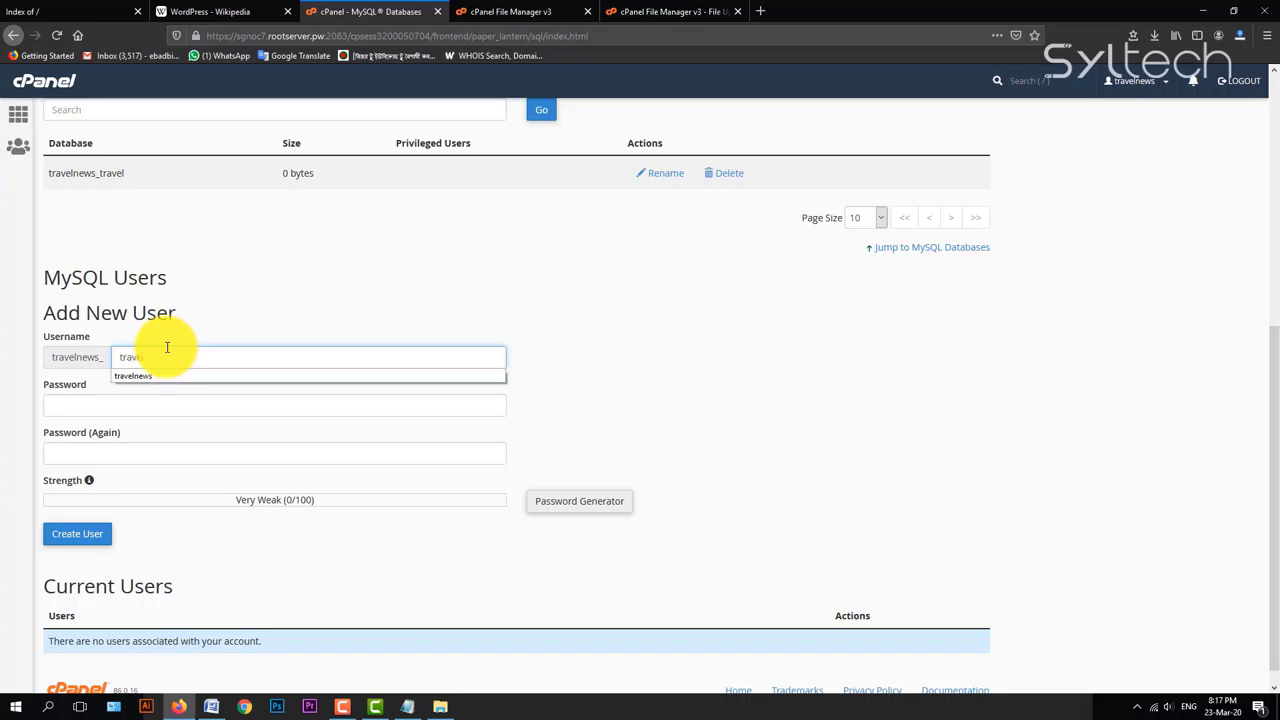
{"action": "type", "text": "vel"}
Step: Try the password generator twice and discard its suggested passwords
{"action": "left_click", "coordinate": [109, 412]}
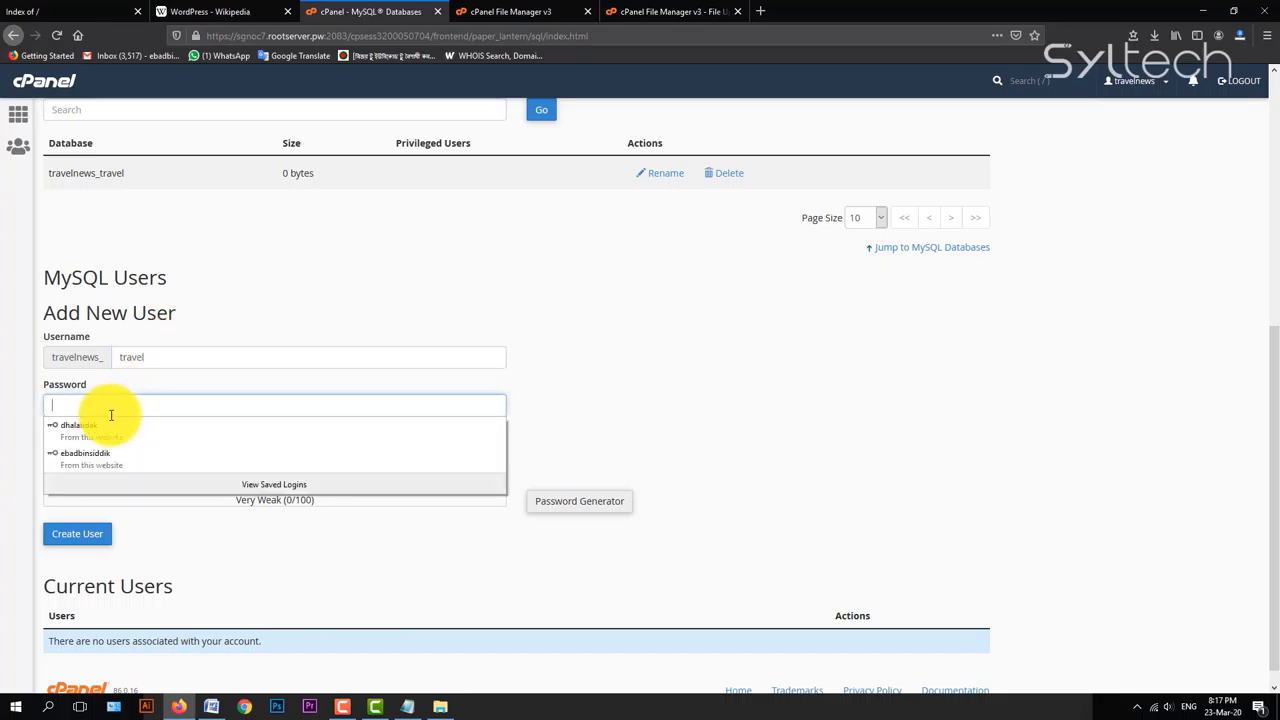
{"action": "left_click", "coordinate": [121, 404]}
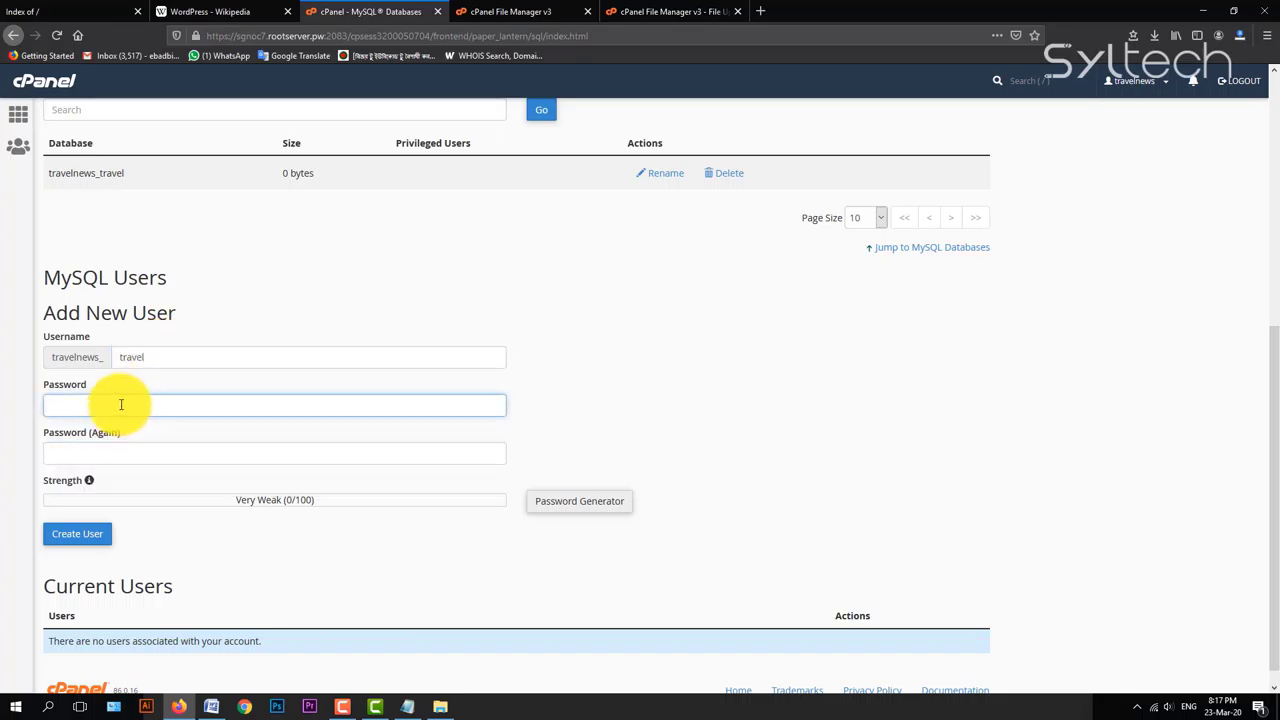
{"action": "left_click", "coordinate": [600, 508]}
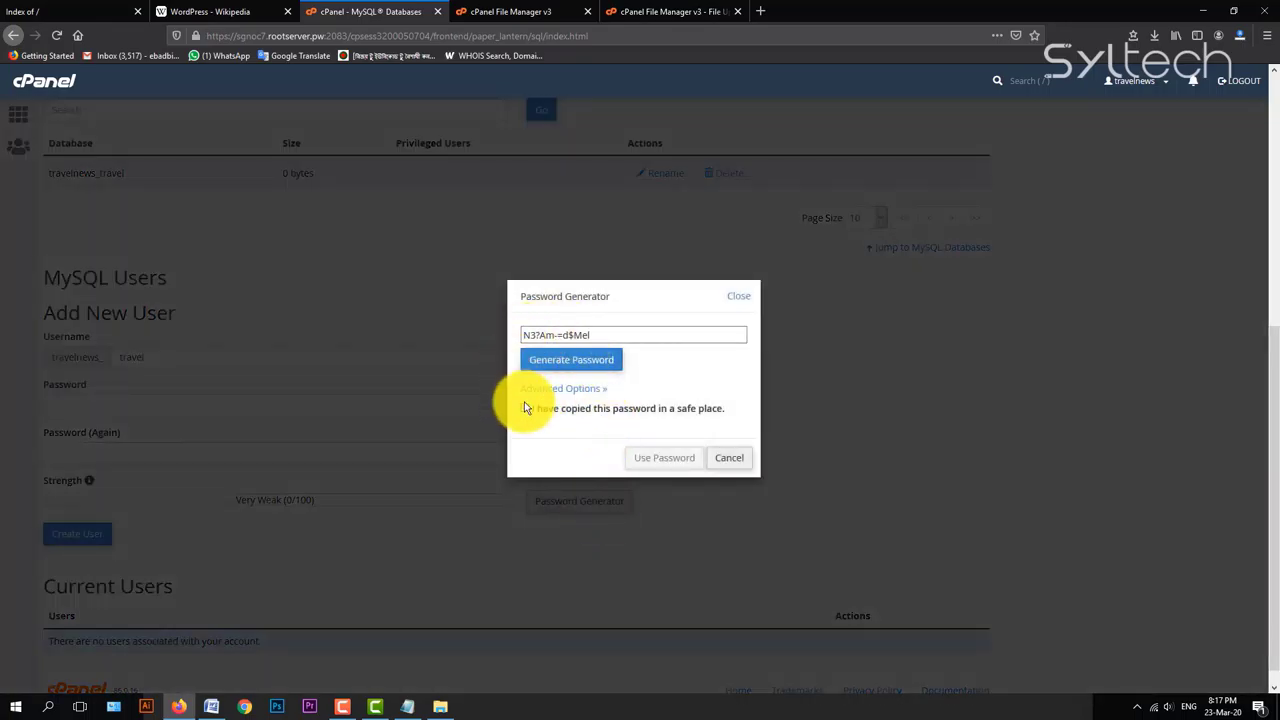
{"action": "left_click", "coordinate": [726, 461]}
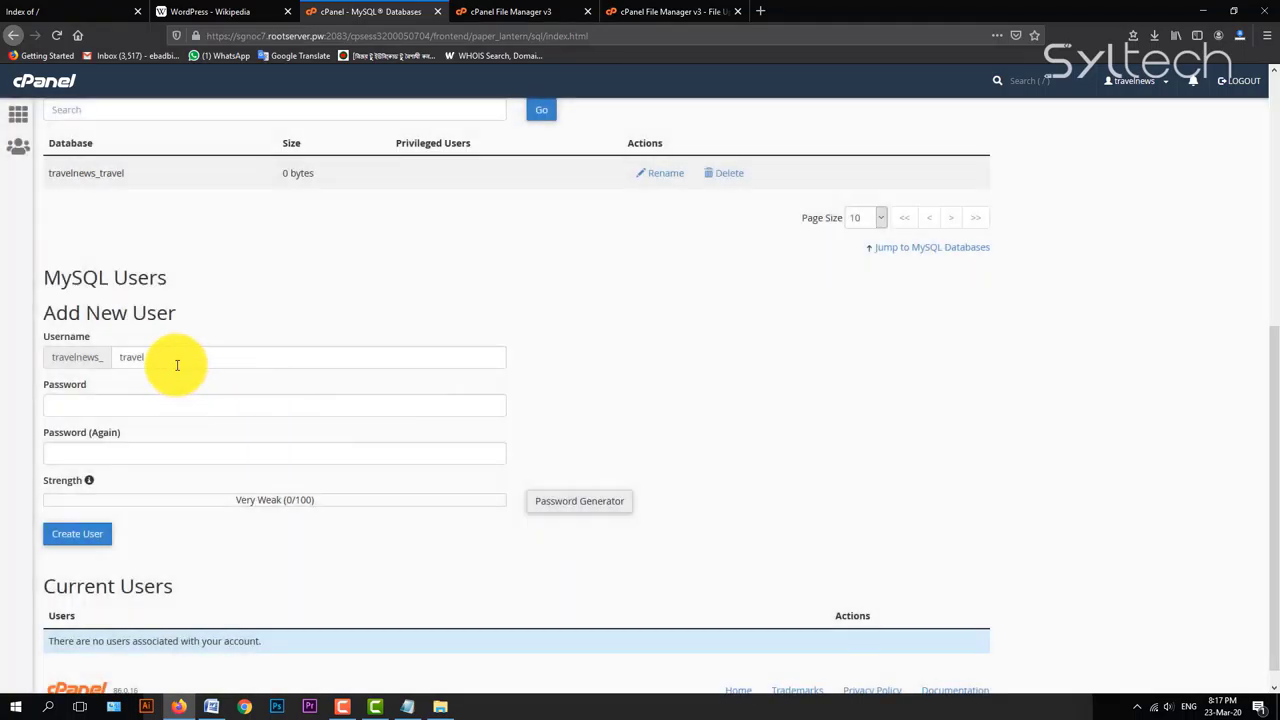
{"action": "left_click", "coordinate": [553, 506]}
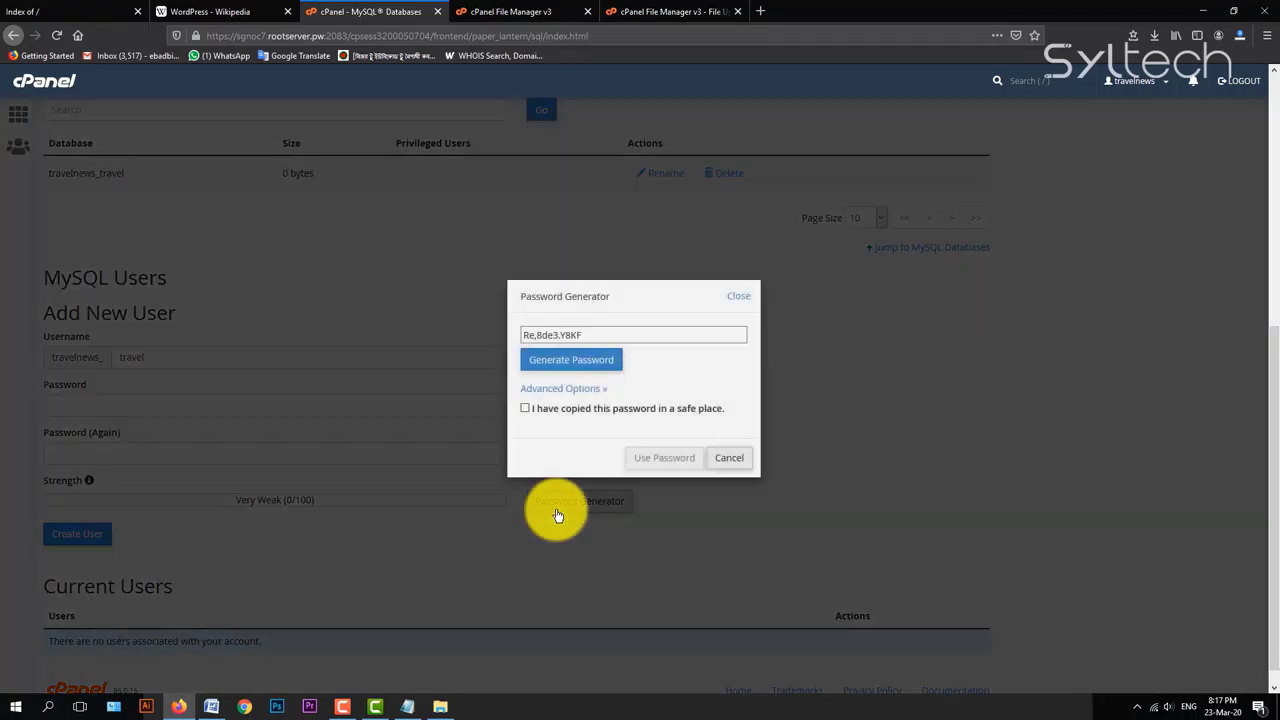
{"action": "left_click", "coordinate": [538, 409]}
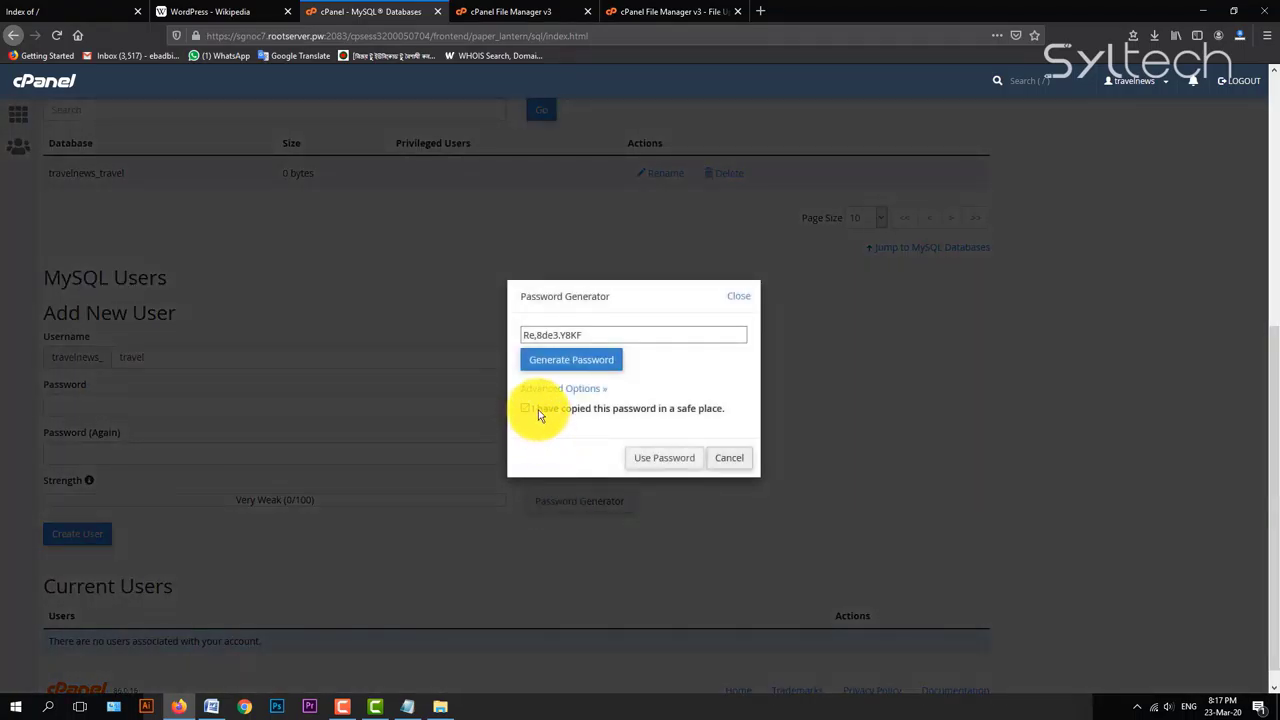
{"action": "left_click", "coordinate": [726, 458]}
Step: Type a custom password and create the MySQL user travelnews_travel
{"action": "left_click", "coordinate": [94, 405]}
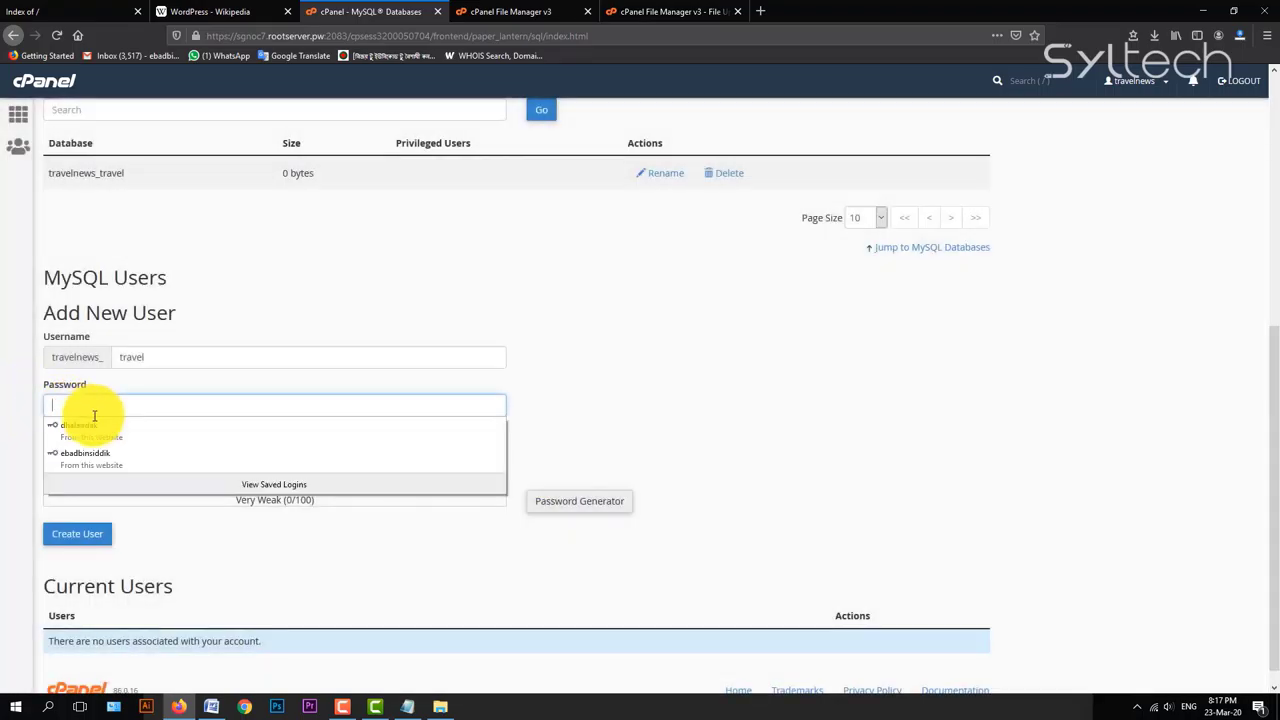
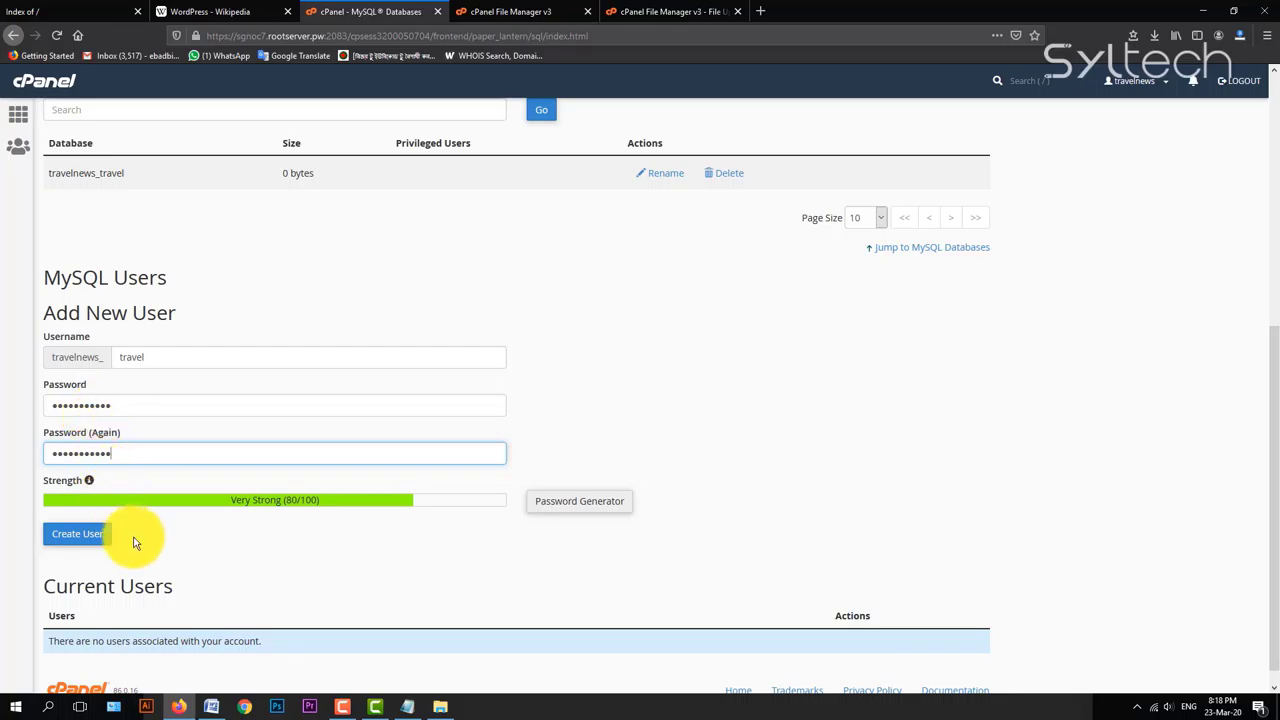
{"action": "left_click", "coordinate": [93, 539]}
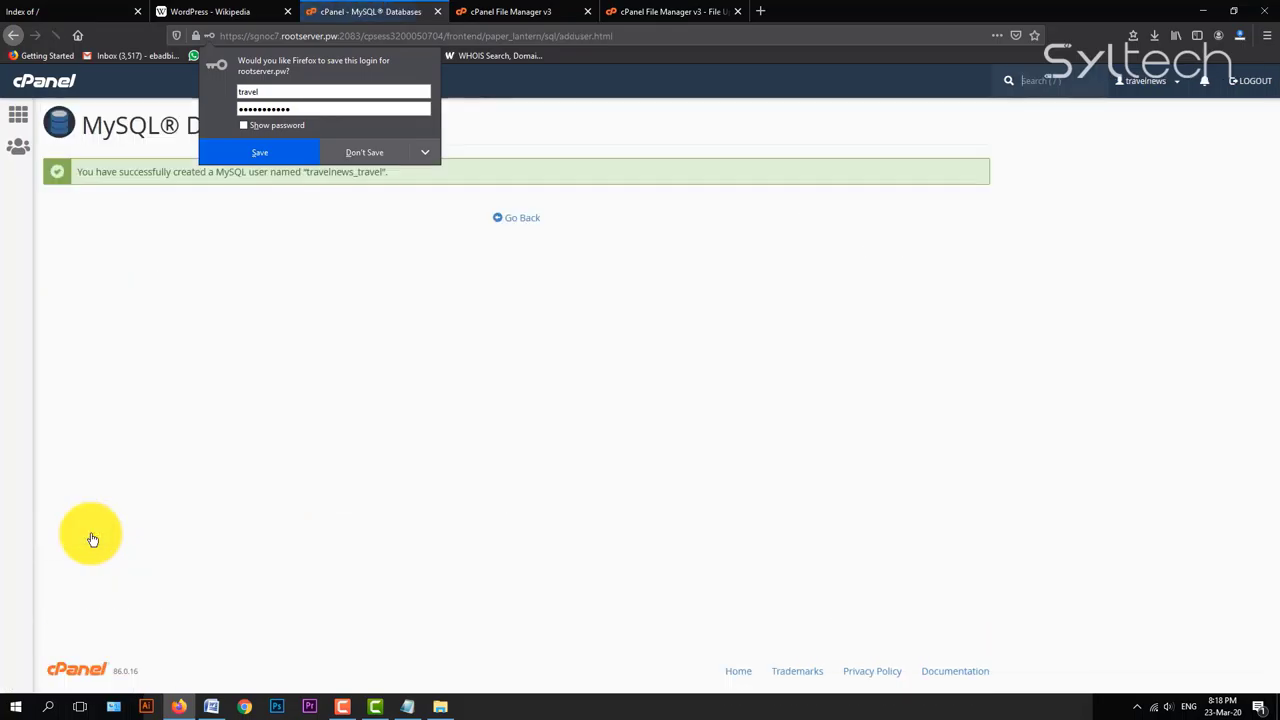
Step: Decline saving the login and return to the main MySQL Databases page
{"action": "left_click", "coordinate": [370, 152]}
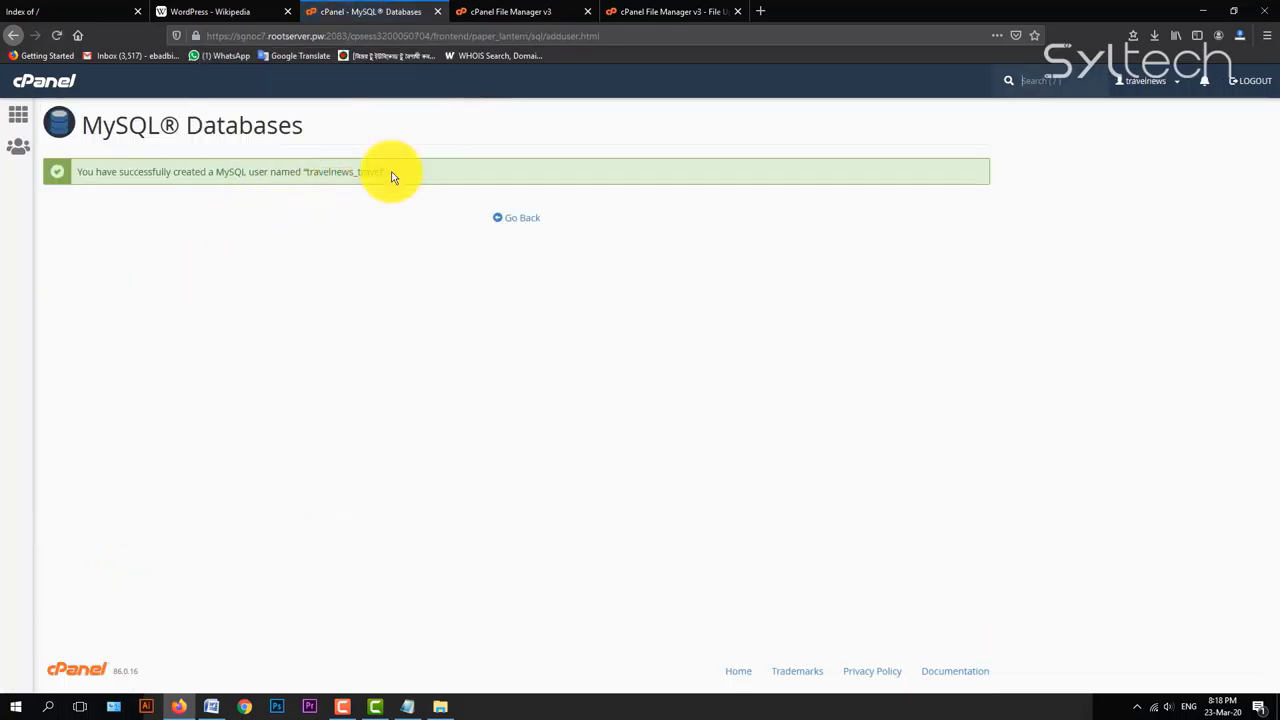
{"action": "left_click", "coordinate": [505, 217]}
{"action": "scroll", "coordinate": [249, 515], "scroll_direction": "down", "scroll_amount": 3}
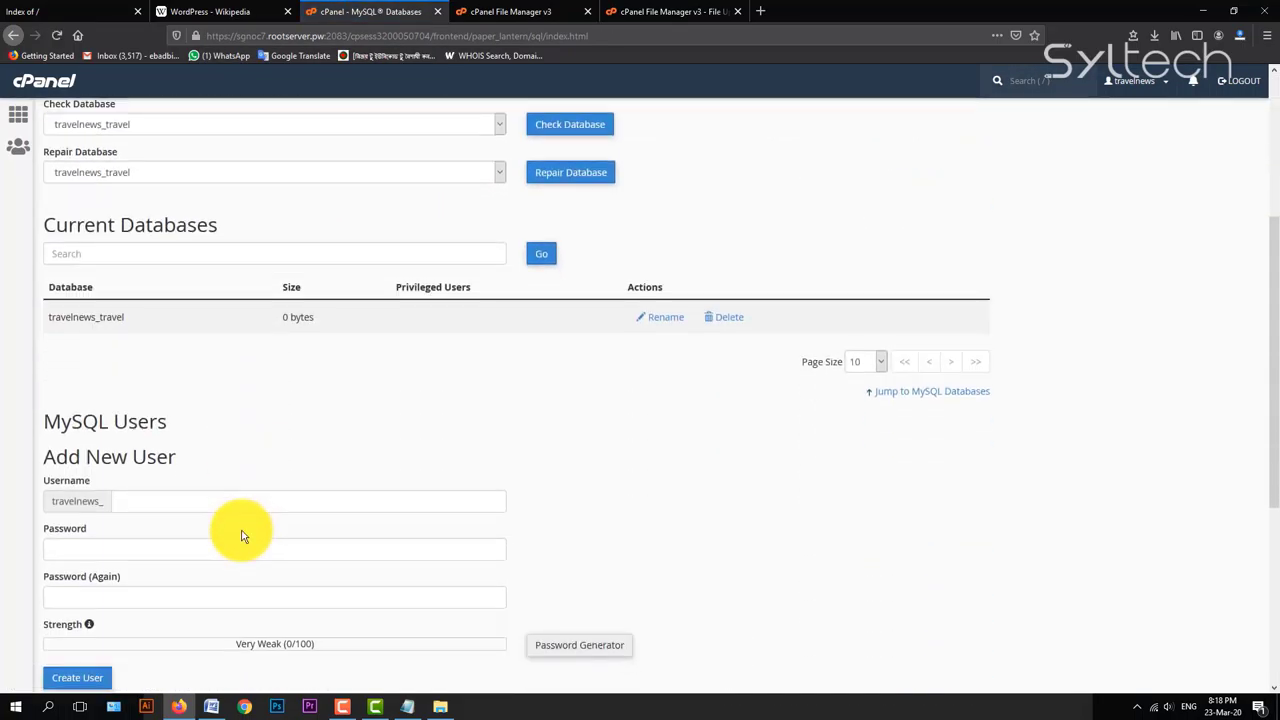
{"action": "scroll", "coordinate": [243, 527], "scroll_direction": "up", "scroll_amount": 3}
{"action": "scroll", "coordinate": [254, 537], "scroll_direction": "down", "scroll_amount": 7}
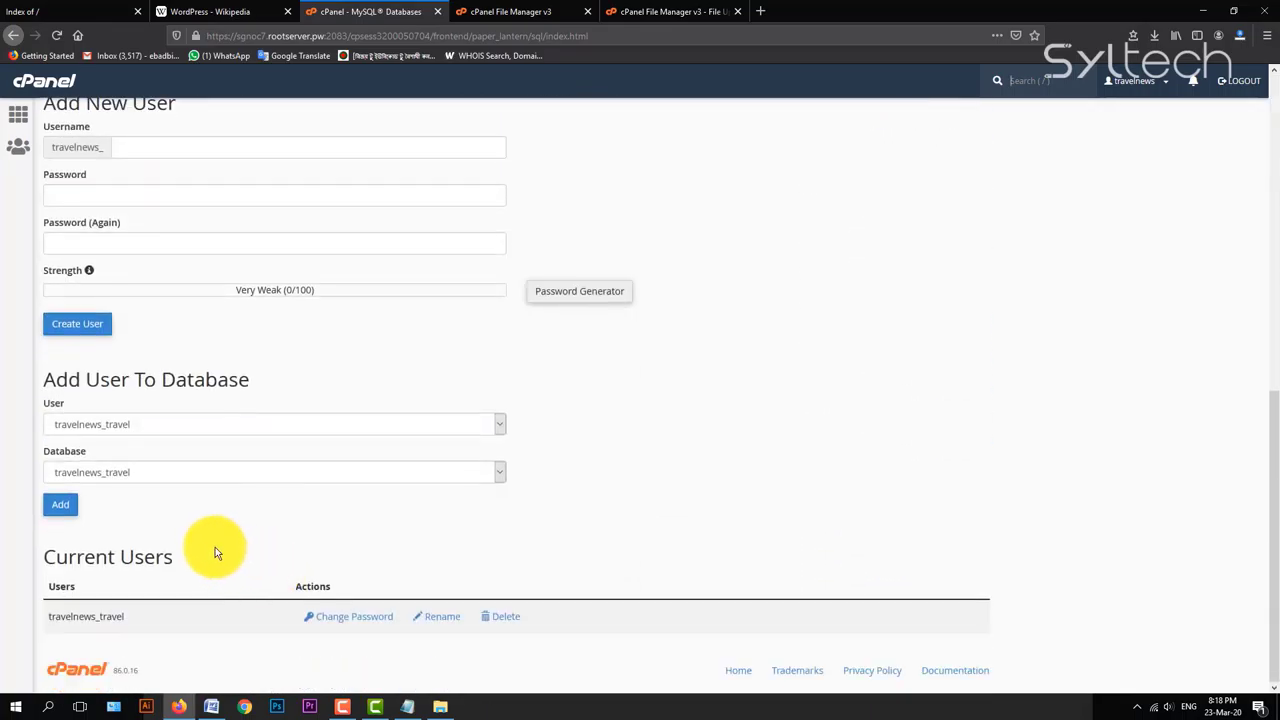
{"action": "scroll", "coordinate": [214, 545], "scroll_direction": "up", "scroll_amount": 5}
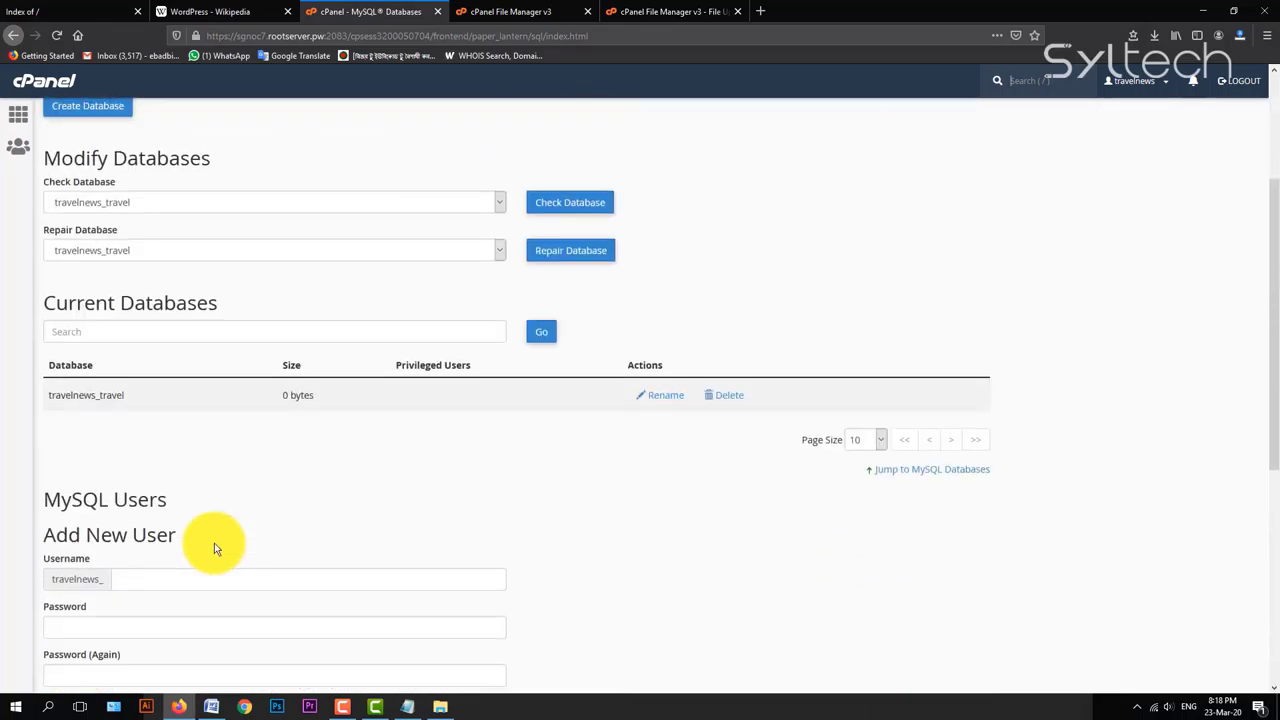
{"action": "scroll", "coordinate": [214, 547], "scroll_direction": "down", "scroll_amount": 5}
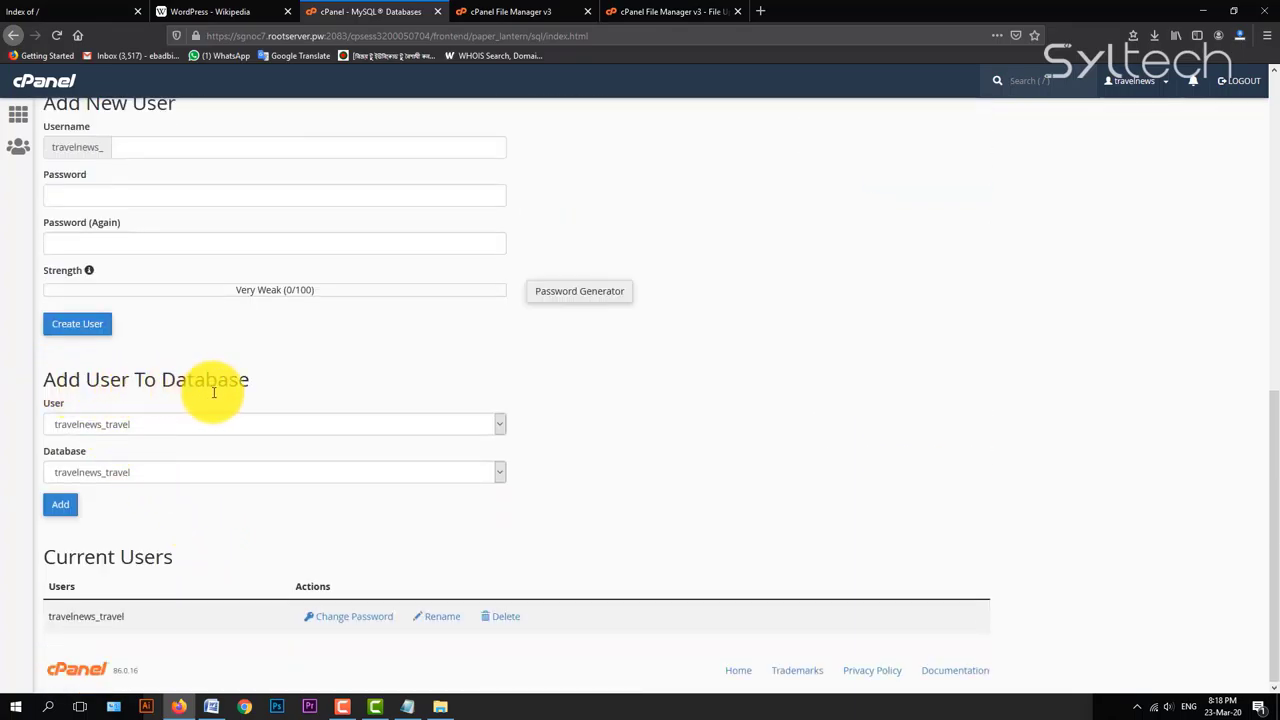
Step: Add travelnews_travel to database travelnews_travel with ALL PRIVILEGES, then start a new browser tab
{"action": "left_click", "coordinate": [60, 506]}
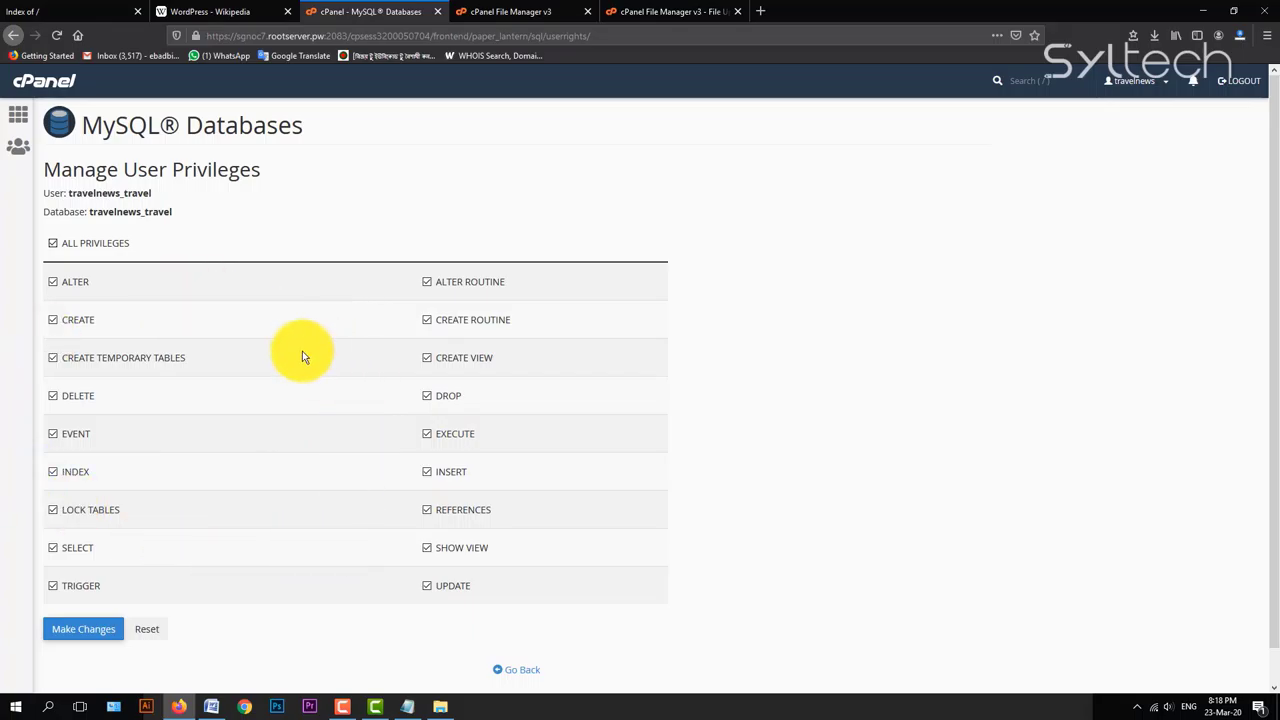
{"action": "left_click", "coordinate": [82, 638]}
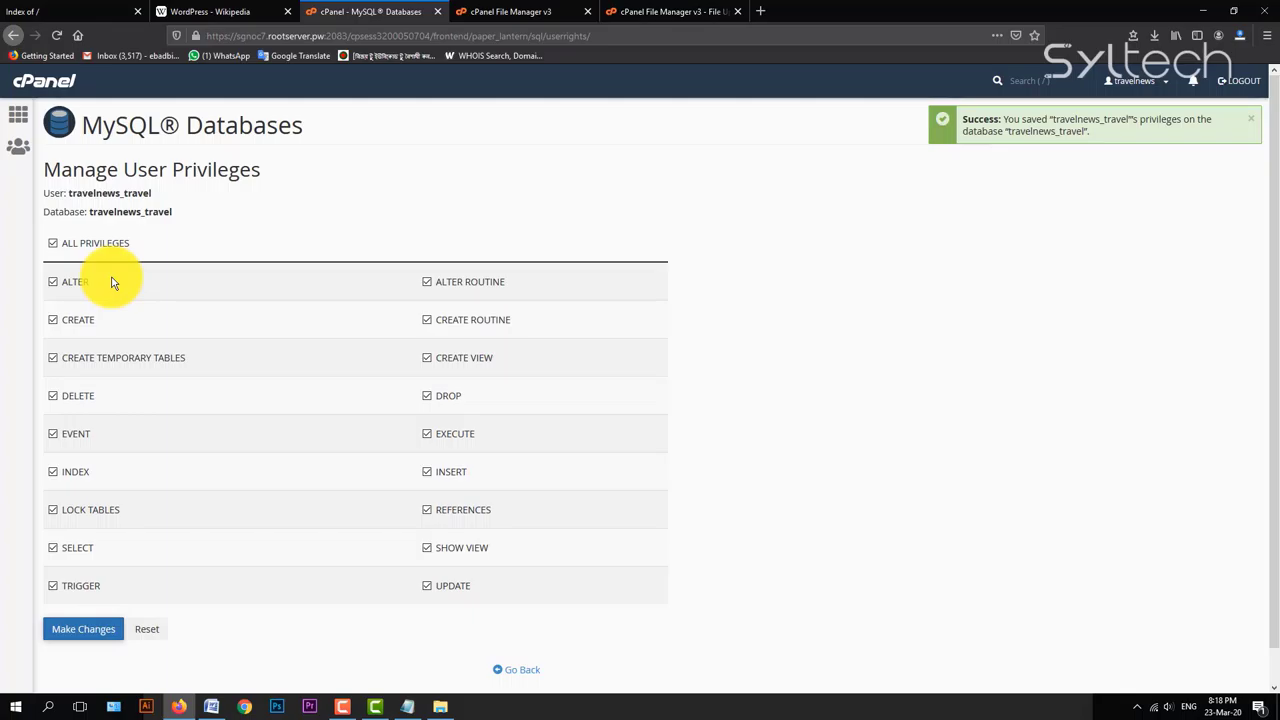
{"action": "left_click", "coordinate": [760, 11]}
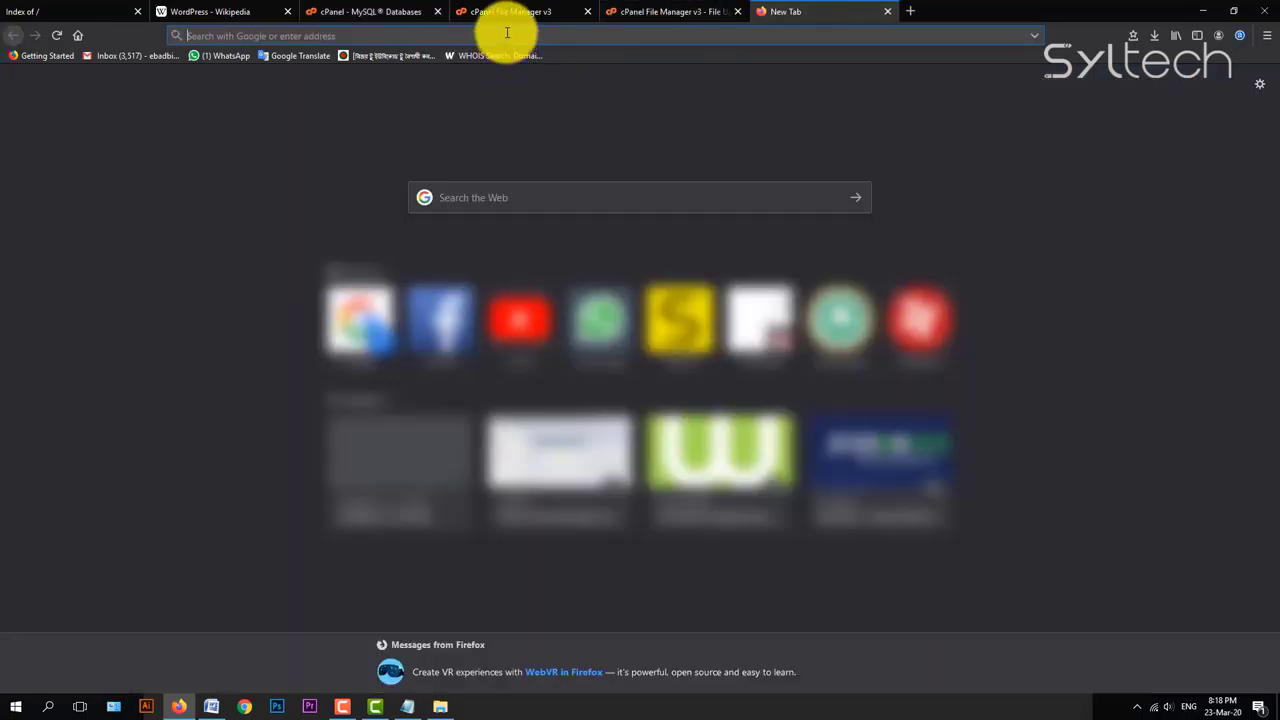
Step: Load travelnewsbd.net and continue WordPress setup in English (United States)
{"action": "type", "text": "travelnewsbd.net/"}
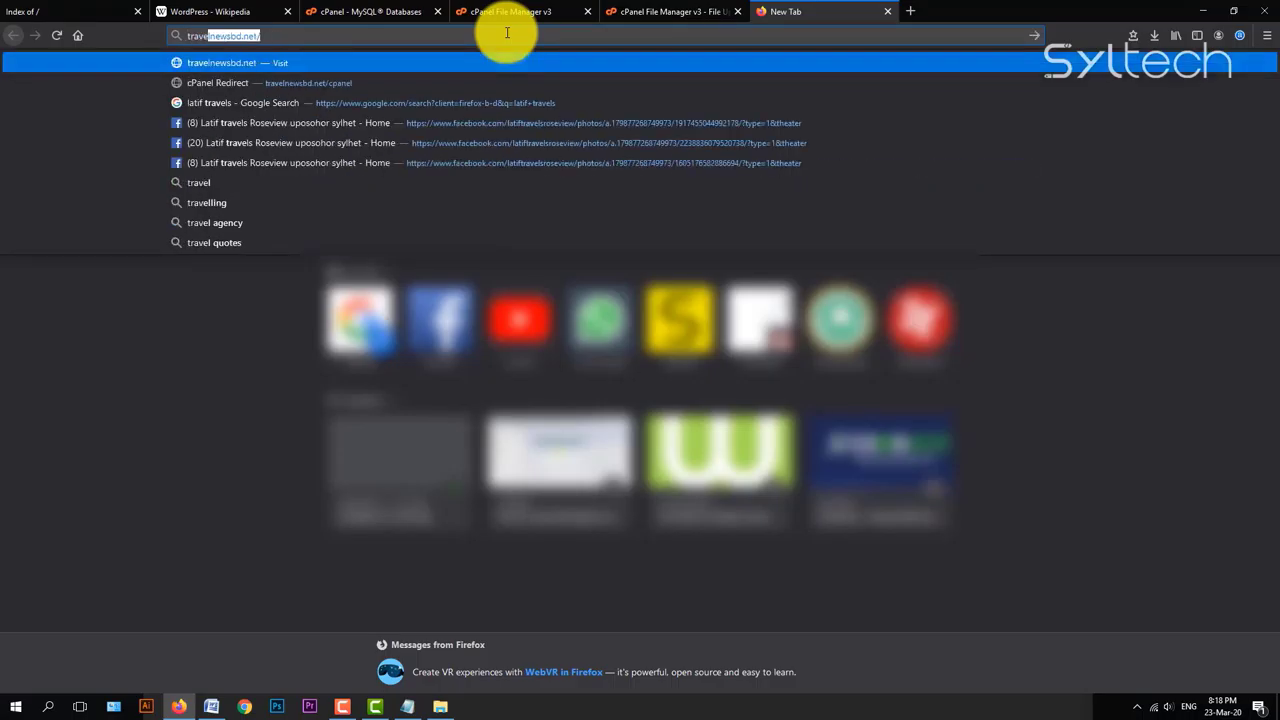
{"action": "key", "text": "Return"}
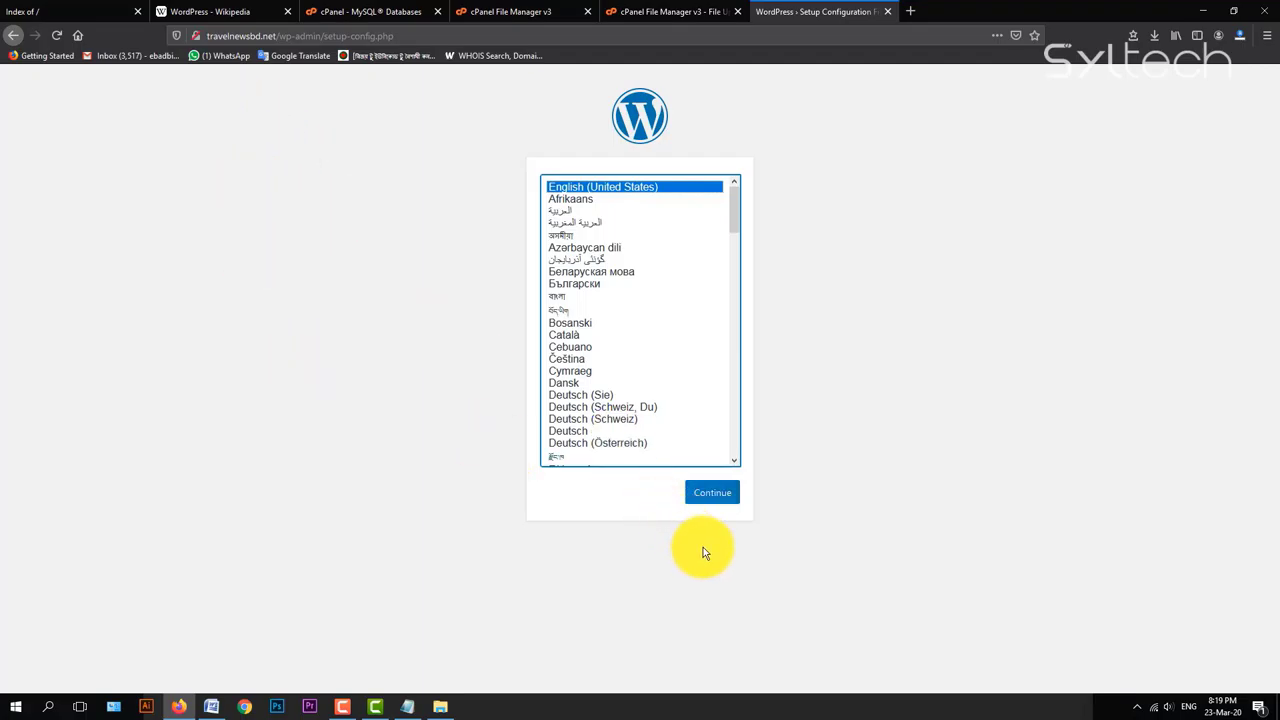
{"action": "left_click", "coordinate": [710, 495]}
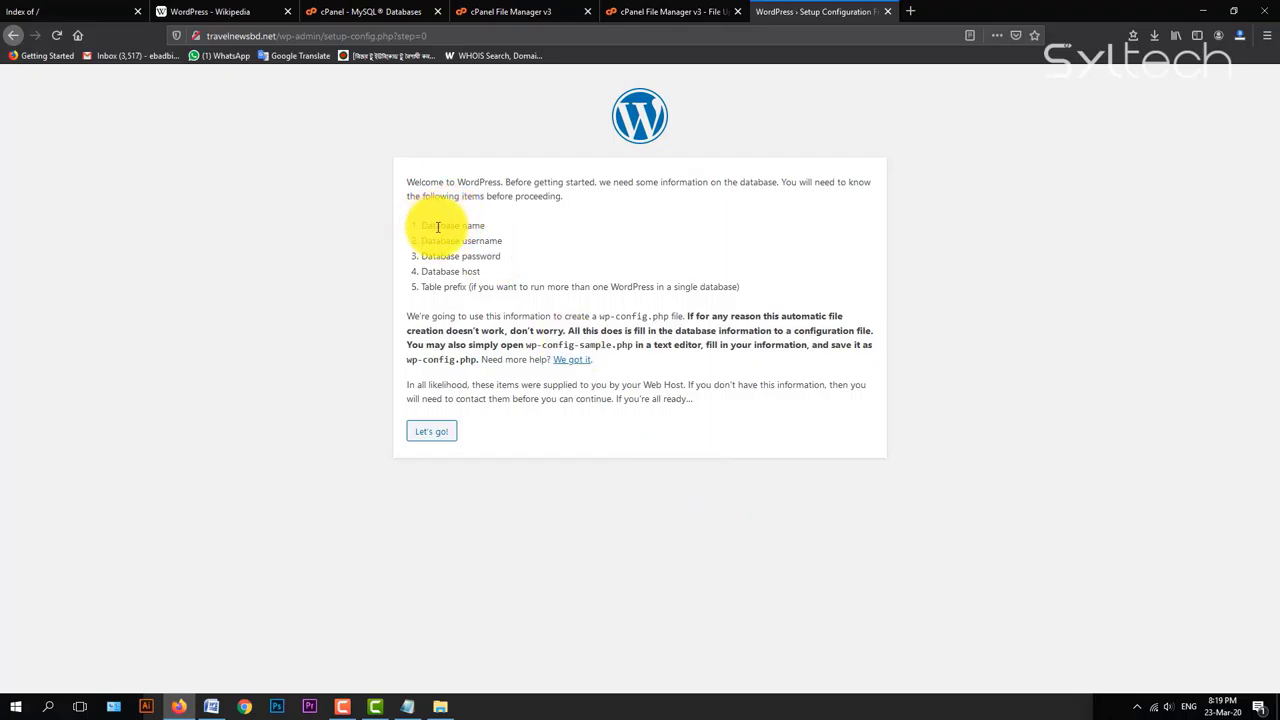
Step: Review the required database details list, then proceed to the connection form
{"action": "left_click_drag", "start_coordinate": [463, 241], "coordinate": [502, 241]}
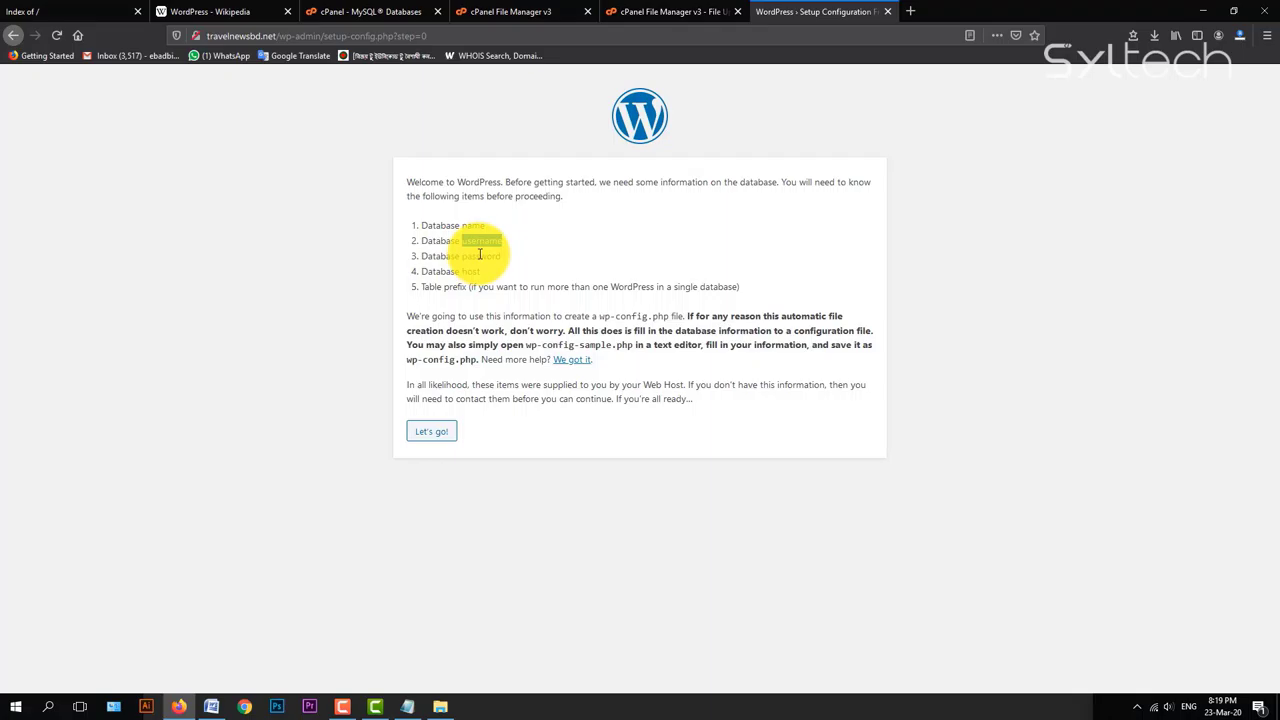
{"action": "left_click_drag", "start_coordinate": [480, 271], "coordinate": [410, 228]}
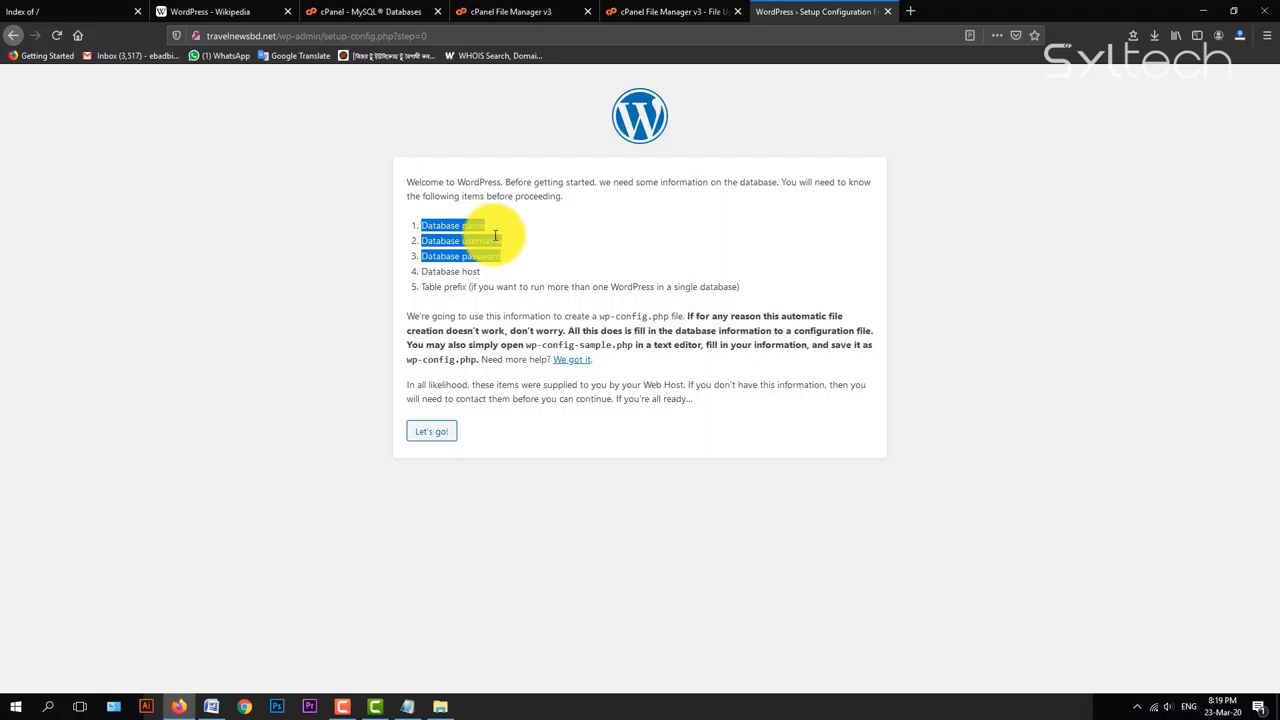
{"action": "left_click", "coordinate": [491, 231]}
{"action": "left_click_drag", "start_coordinate": [462, 225], "coordinate": [505, 259]}
{"action": "left_click", "coordinate": [505, 259]}
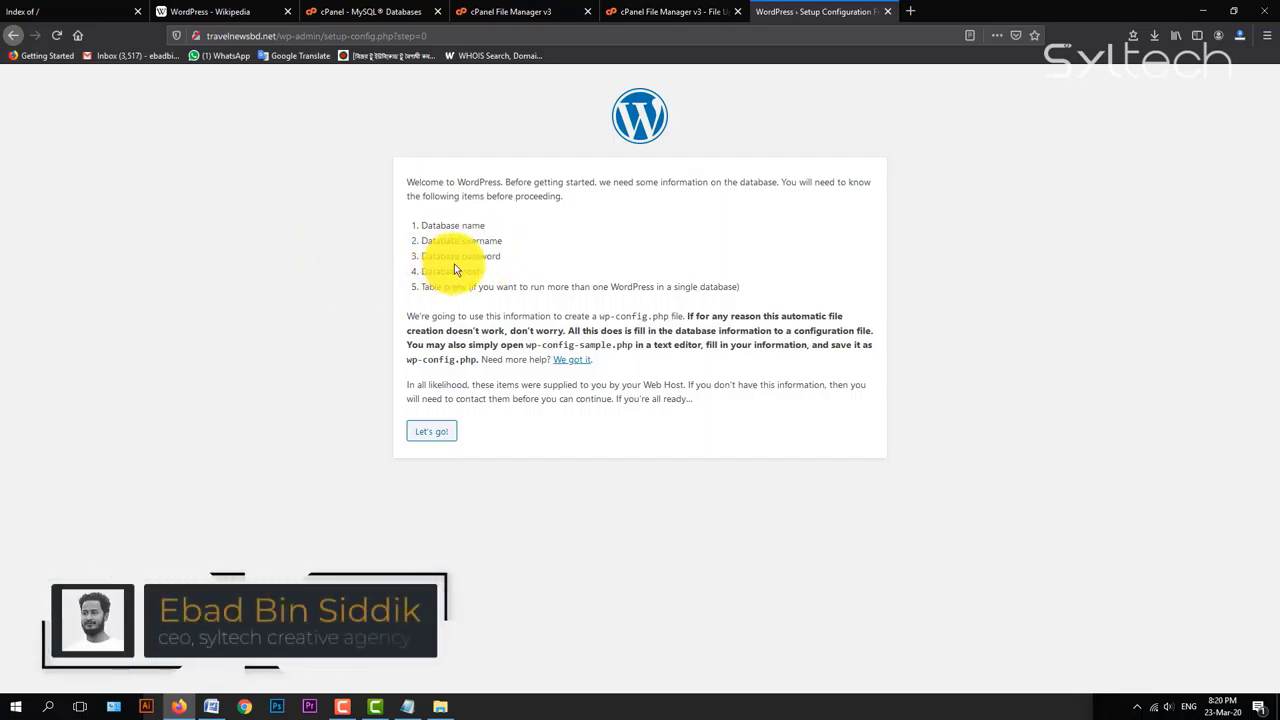
{"action": "left_click", "coordinate": [437, 432]}
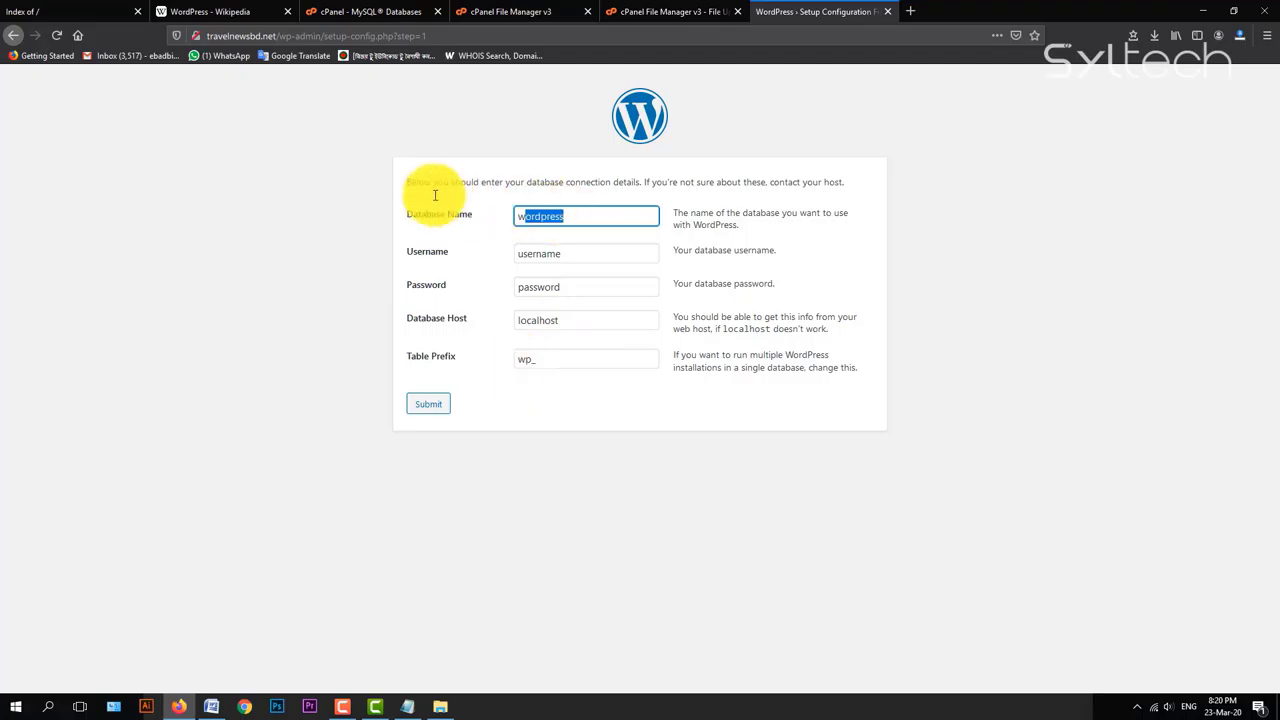
Step: Close the finished file upload tab, reorder tabs, and show the MySQL privileges page
{"action": "left_click", "coordinate": [668, 11]}
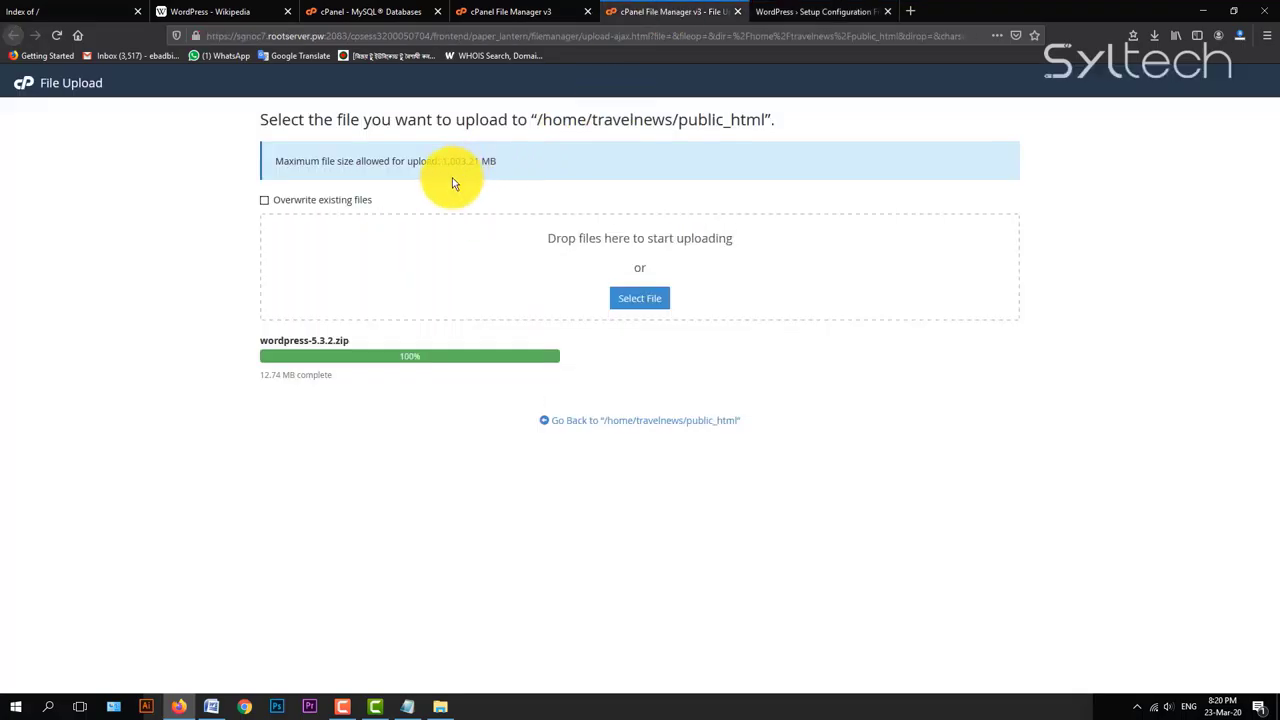
{"action": "left_click", "coordinate": [737, 11]}
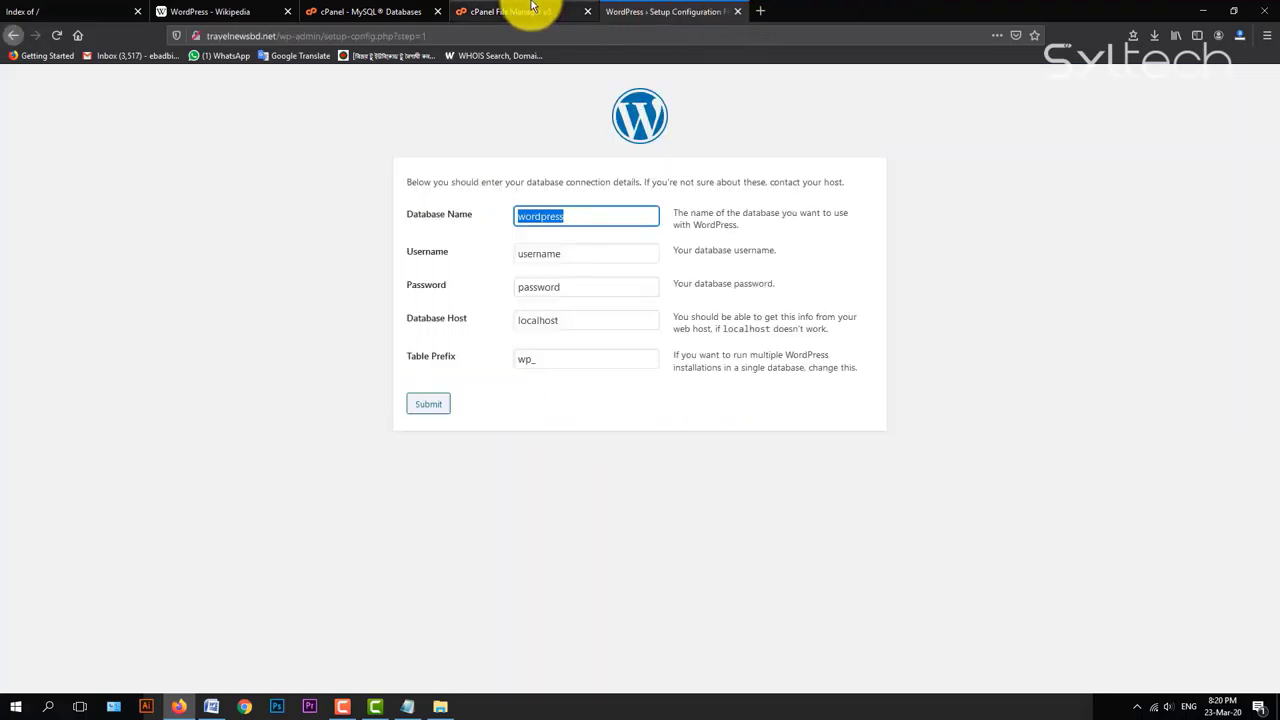
{"action": "left_click", "coordinate": [531, 9]}
{"action": "left_click", "coordinate": [400, 9]}
{"action": "left_click_drag", "start_coordinate": [520, 9], "coordinate": [474, 8]}
{"action": "left_click", "coordinate": [474, 8]}
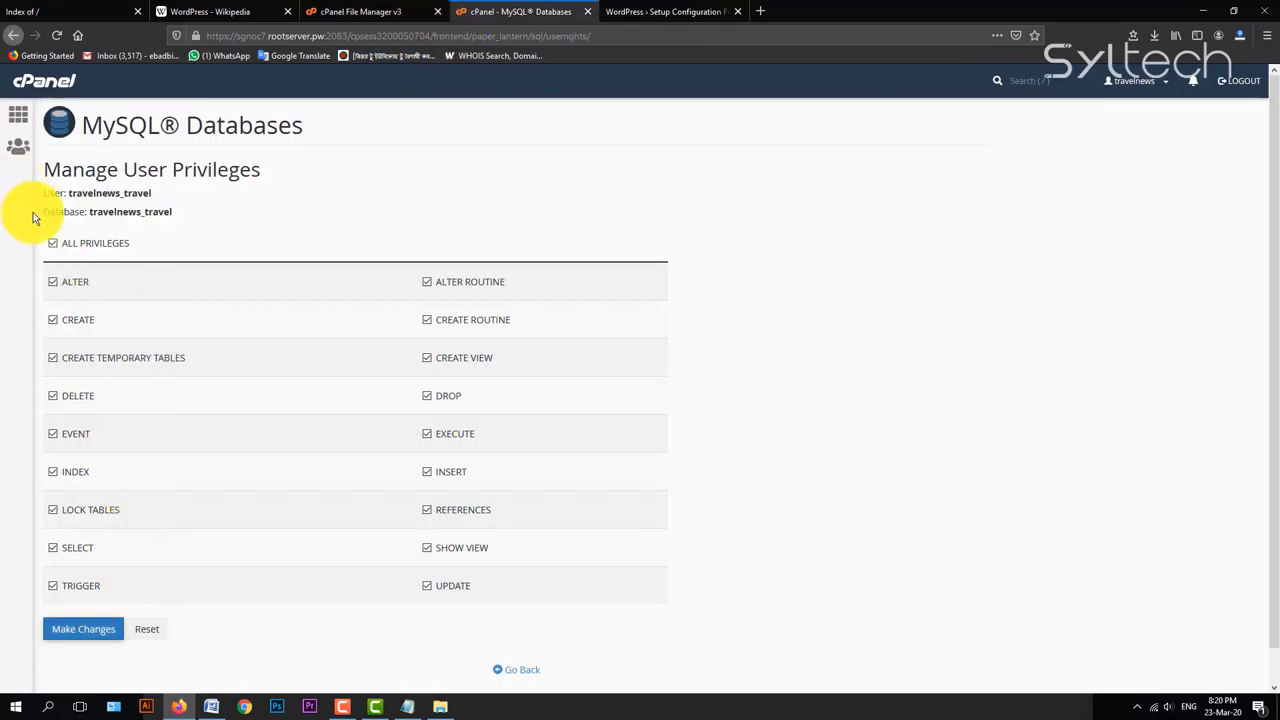
Step: Copy travelnews_travel from cPanel into both the Username and Database Name fields
{"action": "left_click_drag", "start_coordinate": [156, 193], "coordinate": [66, 195]}
{"action": "key", "text": "ctrl+c"}
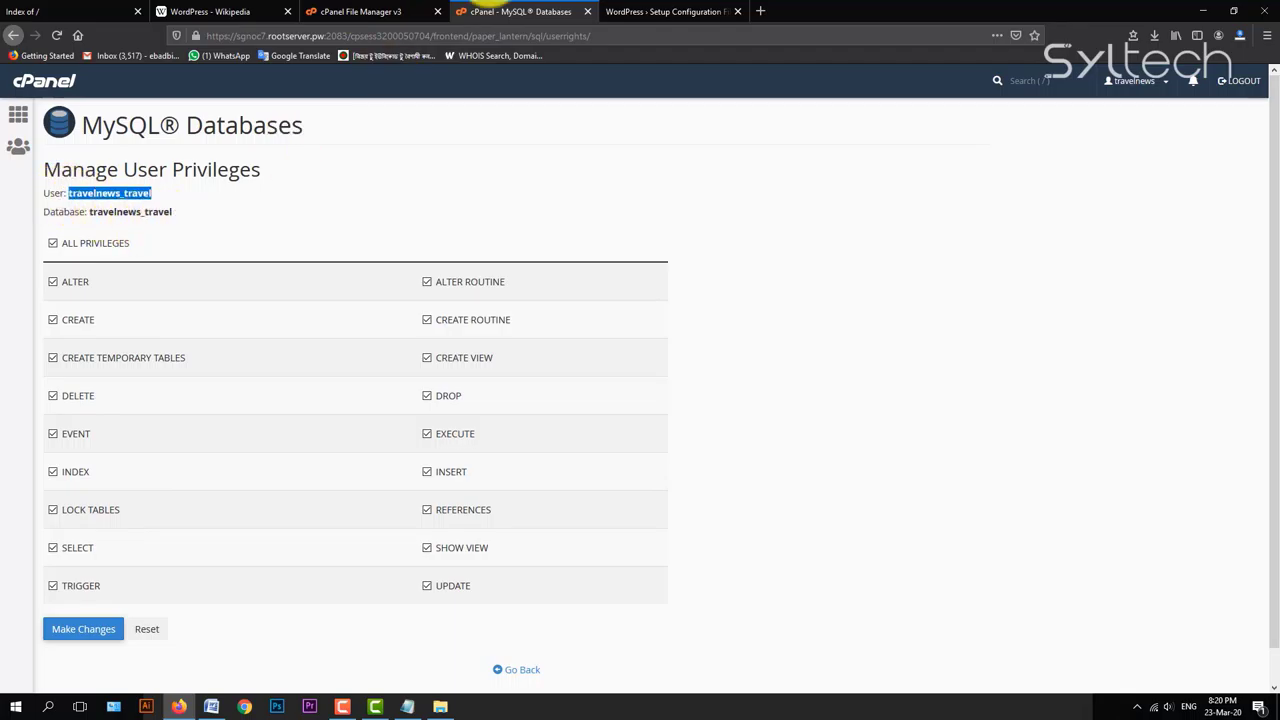
{"action": "left_click", "coordinate": [637, 9]}
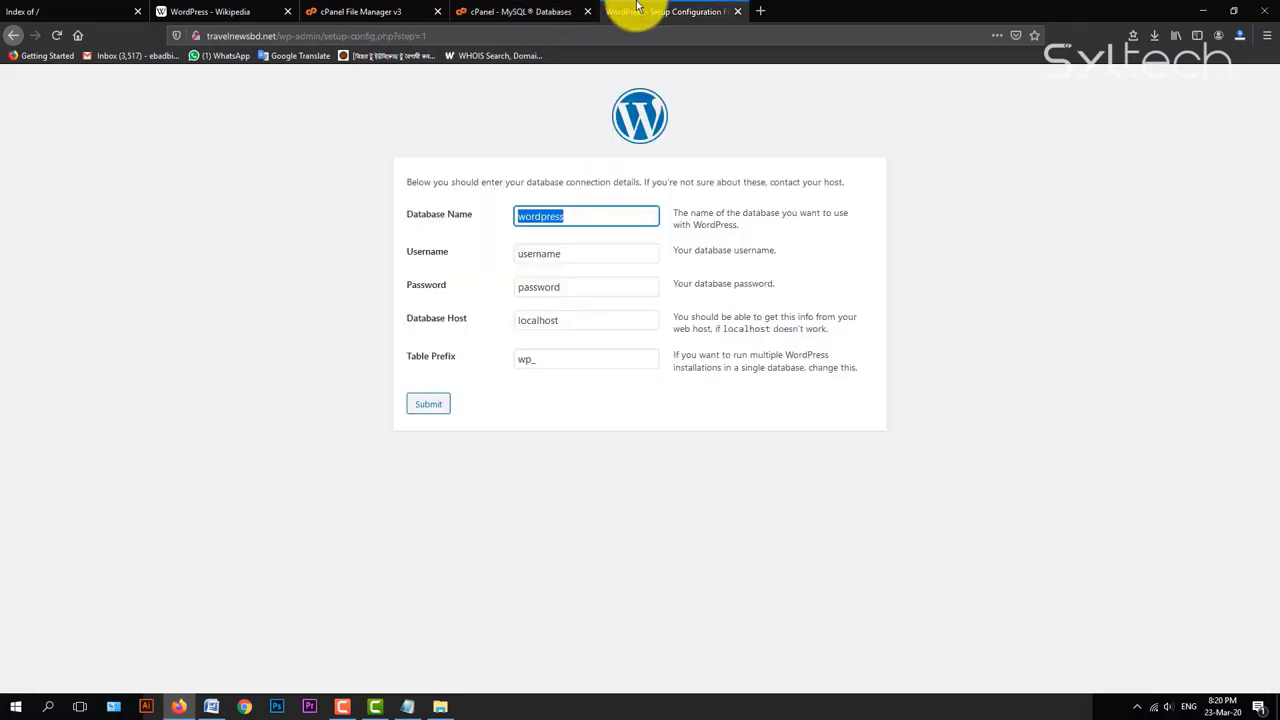
{"action": "left_click", "coordinate": [520, 253]}
{"action": "key", "text": "ctrl+v"}
{"action": "left_click", "coordinate": [515, 11]}
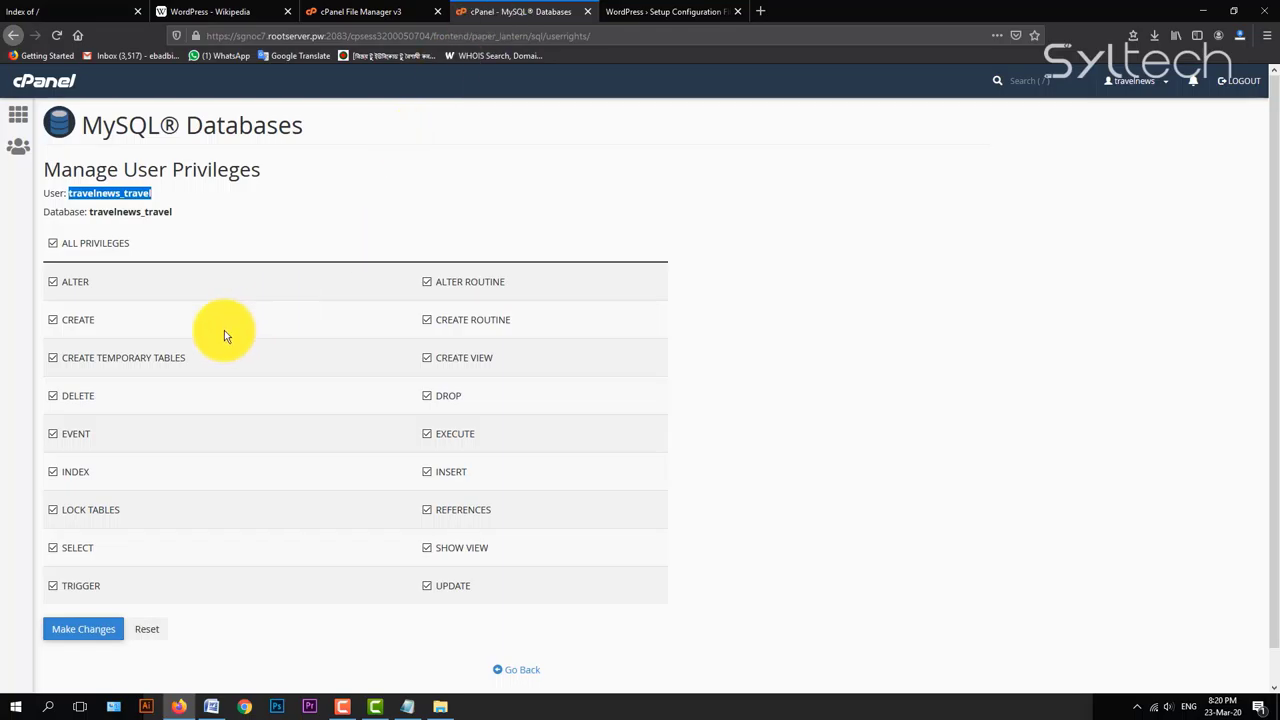
{"action": "left_click_drag", "start_coordinate": [173, 213], "coordinate": [91, 217]}
{"action": "key", "text": "ctrl+c"}
{"action": "left_click", "coordinate": [645, 12]}
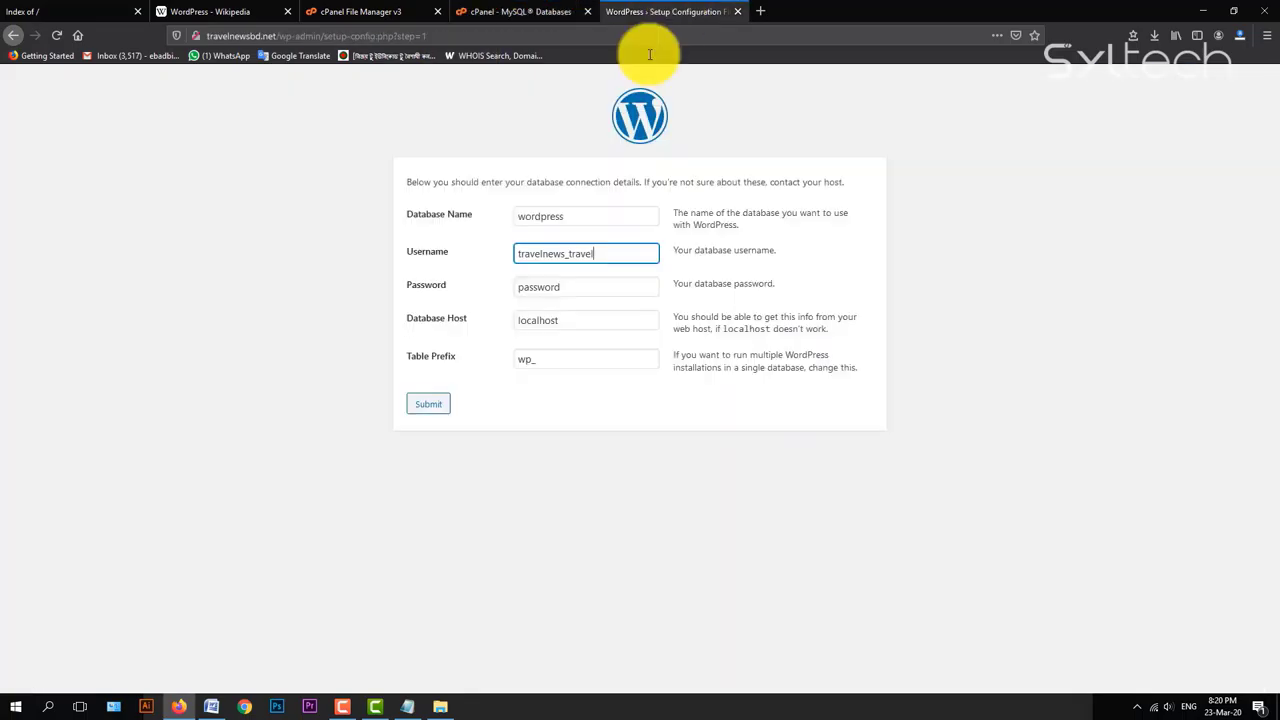
{"action": "left_click", "coordinate": [564, 218]}
{"action": "key", "text": "ctrl+a"}
{"action": "key", "text": "ctrl+v"}
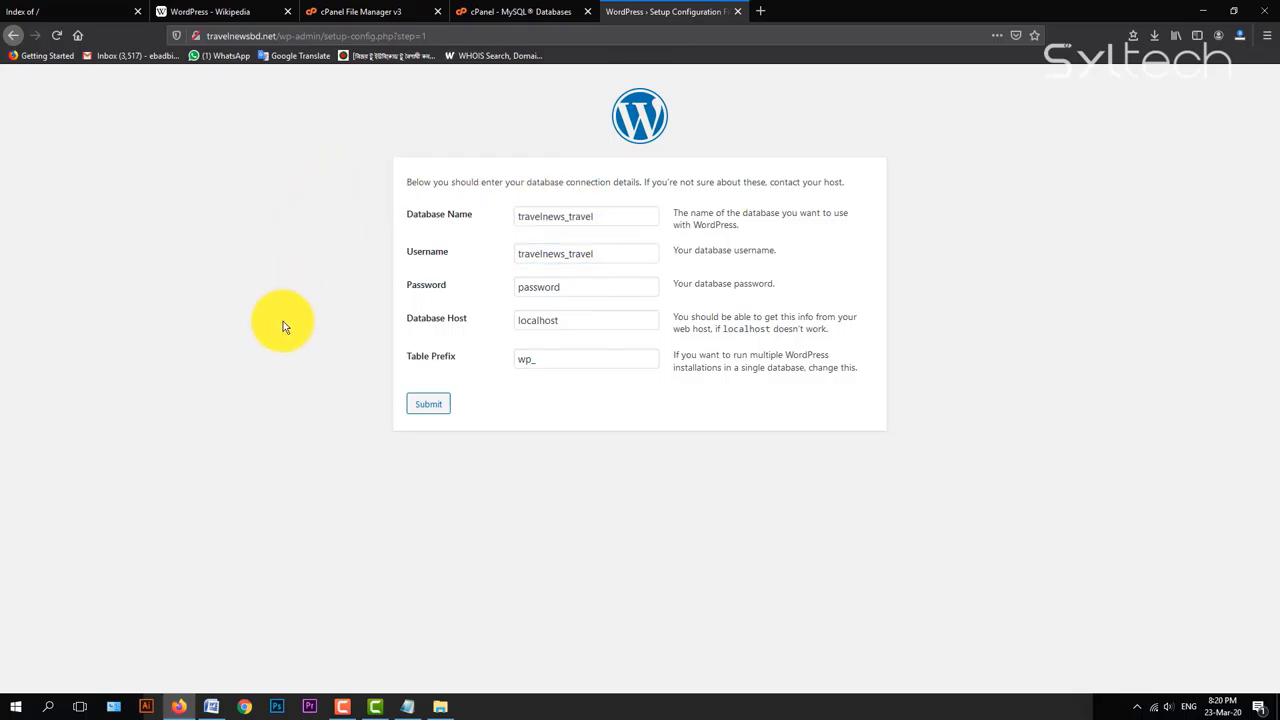
Step: Recheck the cPanel MySQL Databases page, then return to the filled WordPress form
{"action": "left_click", "coordinate": [528, 11]}
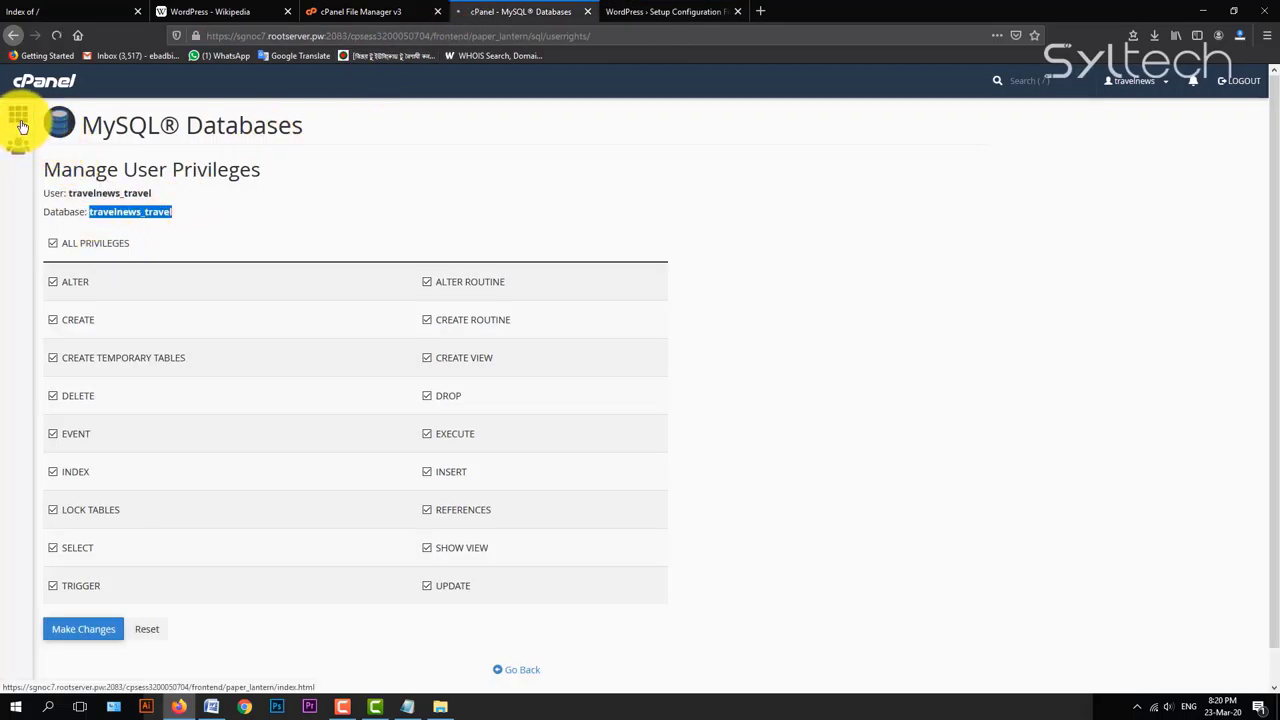
{"action": "left_click", "coordinate": [19, 122]}
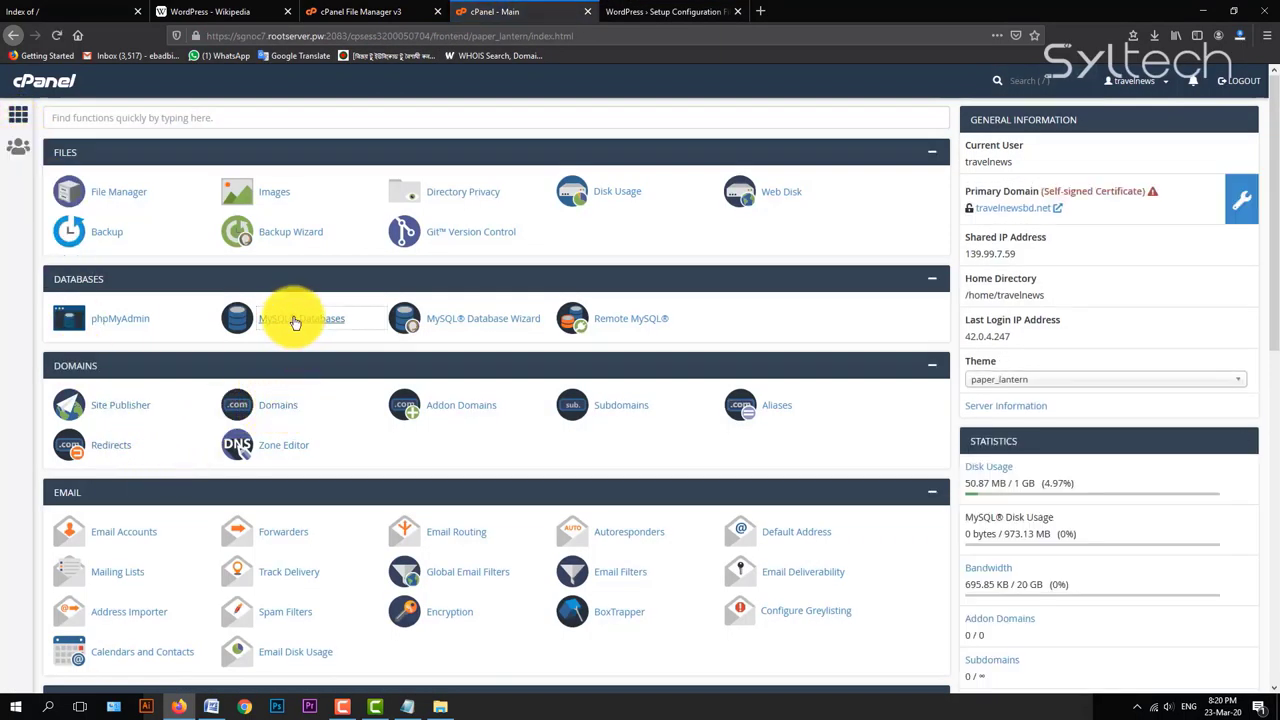
{"action": "left_click", "coordinate": [296, 321]}
{"action": "scroll", "coordinate": [200, 500], "scroll_direction": "down", "scroll_amount": 4}
{"action": "scroll", "coordinate": [177, 349], "scroll_direction": "up", "scroll_amount": 2}
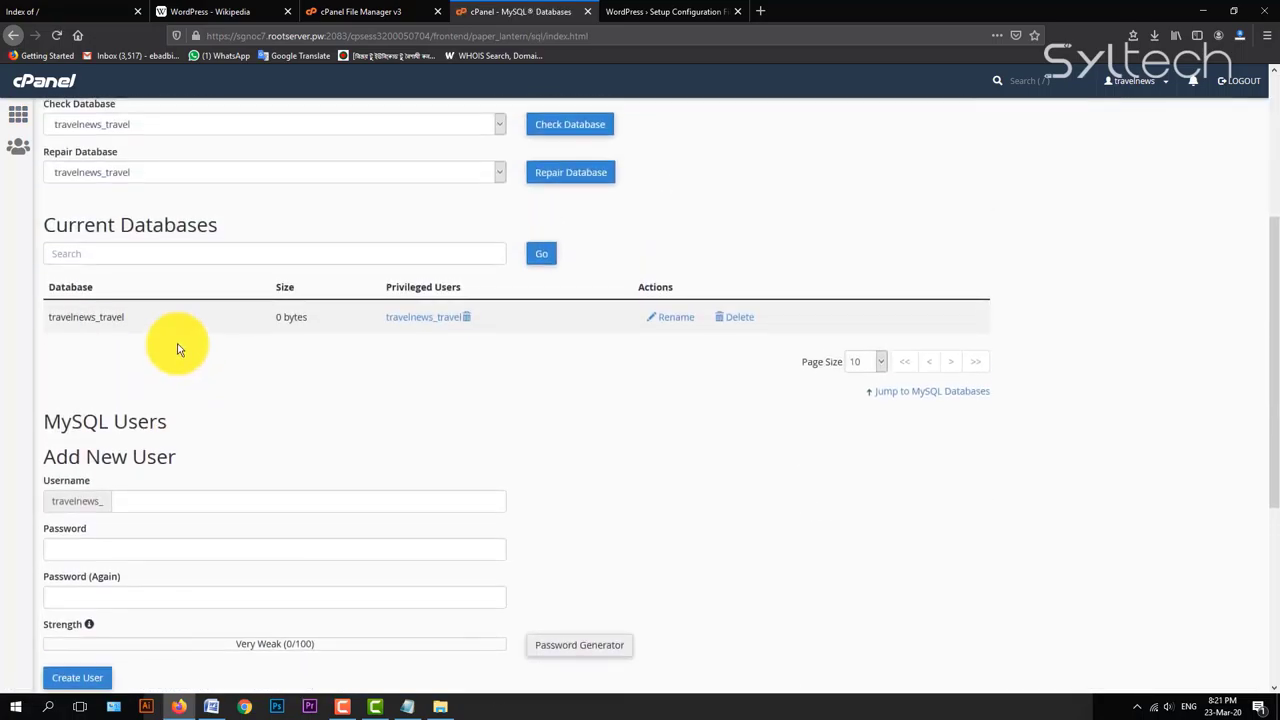
{"action": "scroll", "coordinate": [494, 400], "scroll_direction": "down", "scroll_amount": 4}
{"action": "scroll", "coordinate": [380, 491], "scroll_direction": "up", "scroll_amount": 3}
{"action": "scroll", "coordinate": [380, 491], "scroll_direction": "down", "scroll_amount": 1}
{"action": "left_click", "coordinate": [627, 6]}
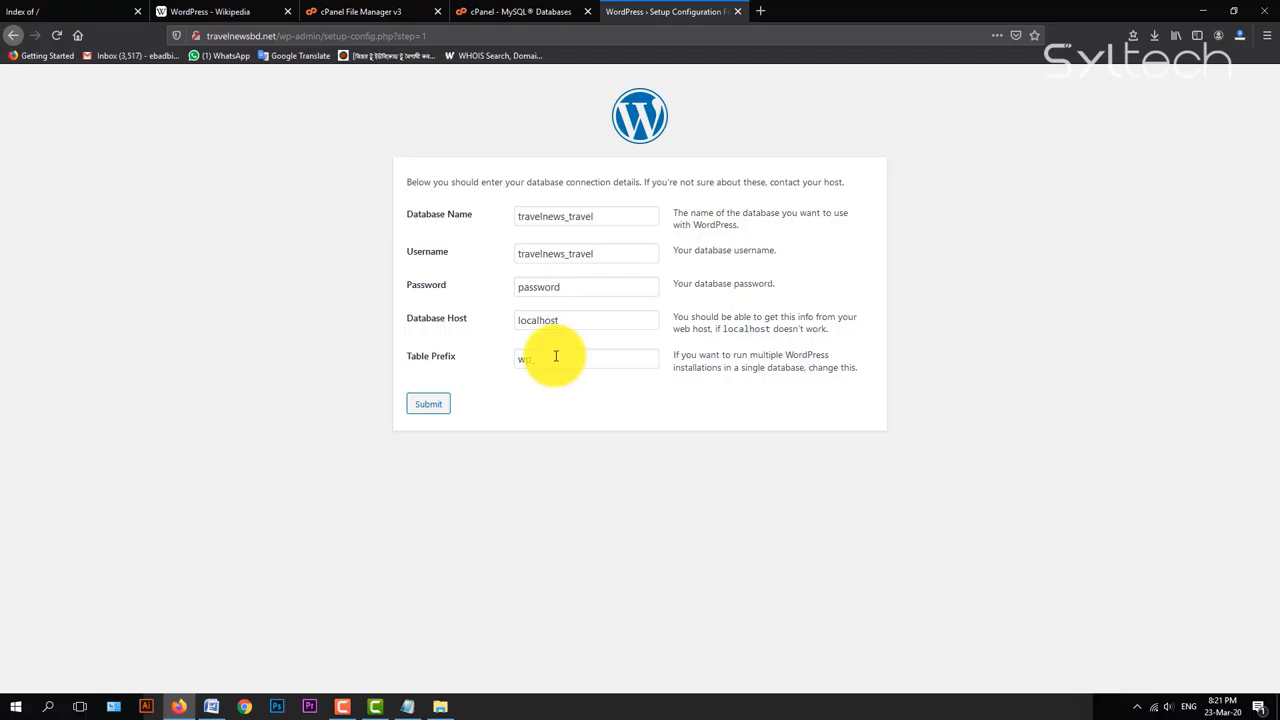
Step: Submit the connection details and retry after the database connection error
{"action": "left_click", "coordinate": [426, 406]}
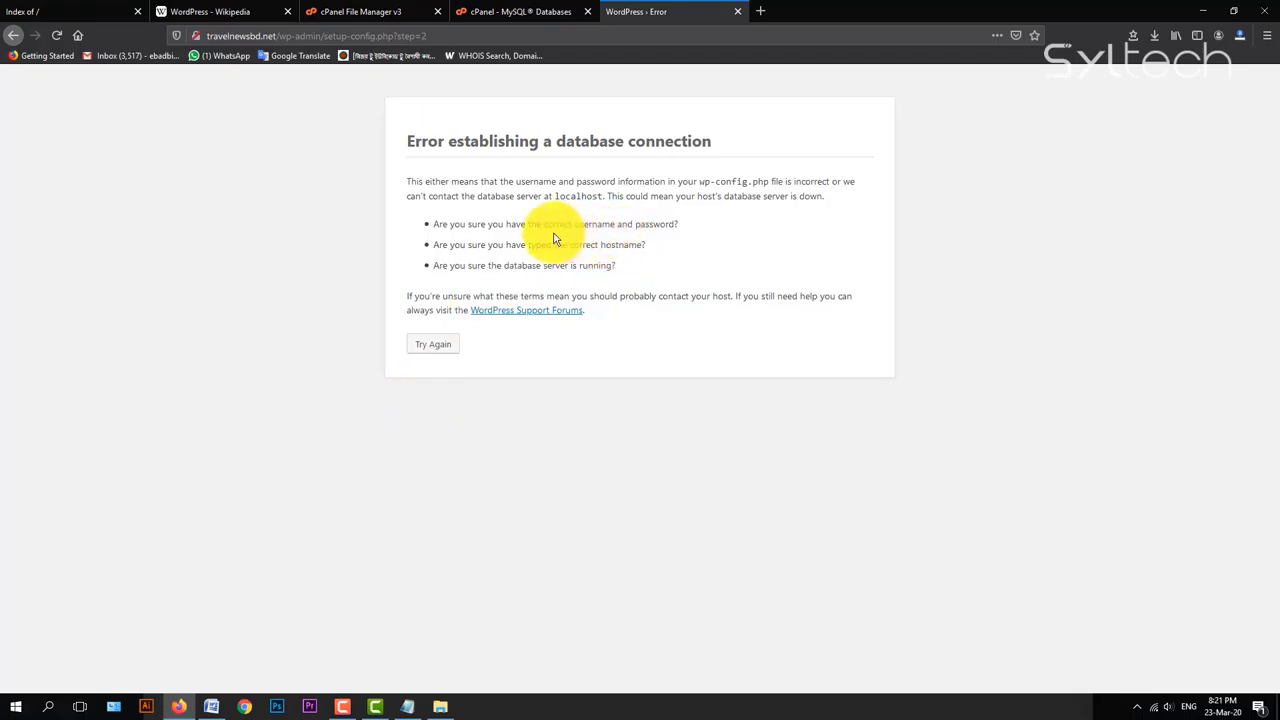
{"action": "left_click_drag", "start_coordinate": [491, 226], "coordinate": [543, 243]}
{"action": "left_click", "coordinate": [425, 344]}
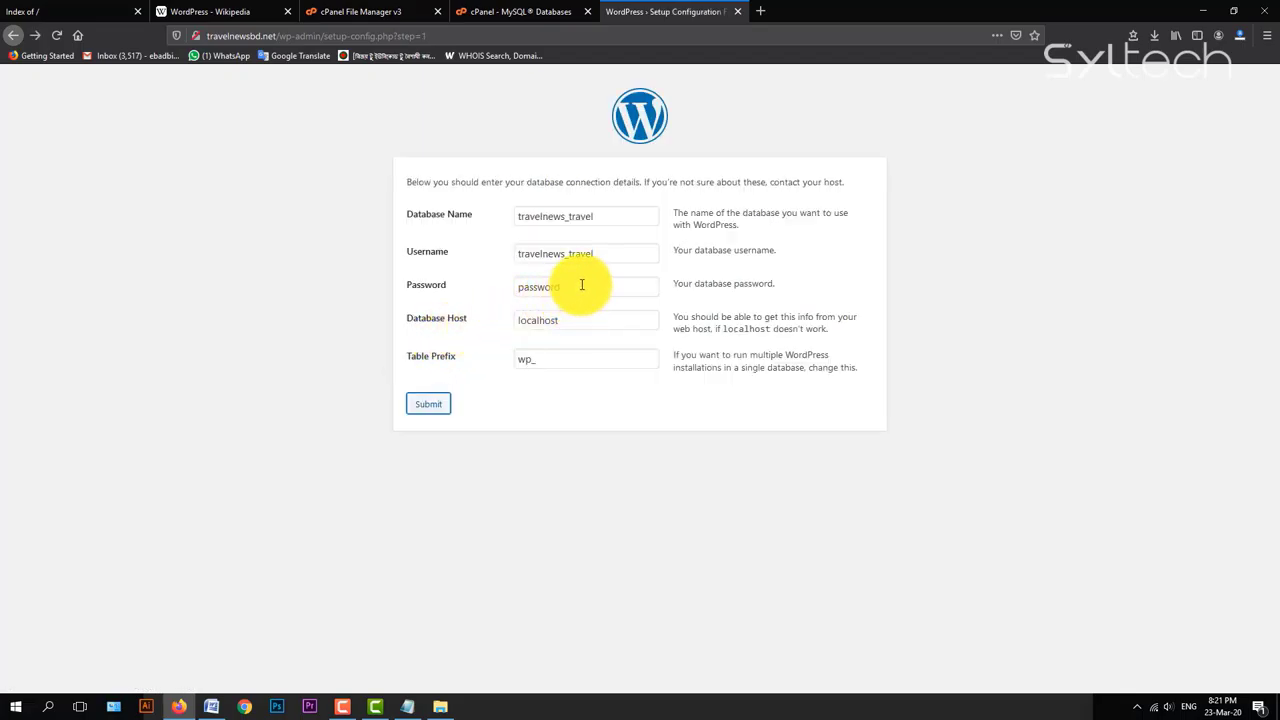
Step: Paste the real database password into Password and resubmit the connection form
{"action": "left_click_drag", "start_coordinate": [580, 287], "coordinate": [429, 274]}
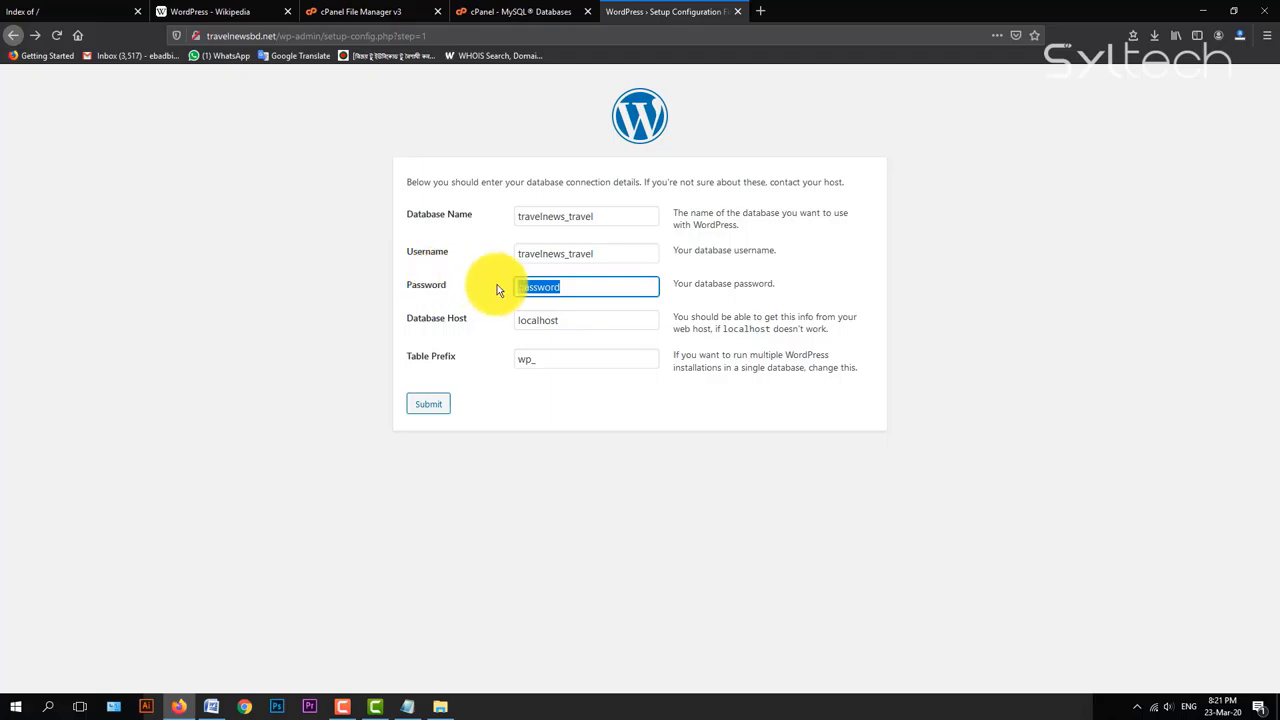
{"action": "key", "text": "ctrl+v"}
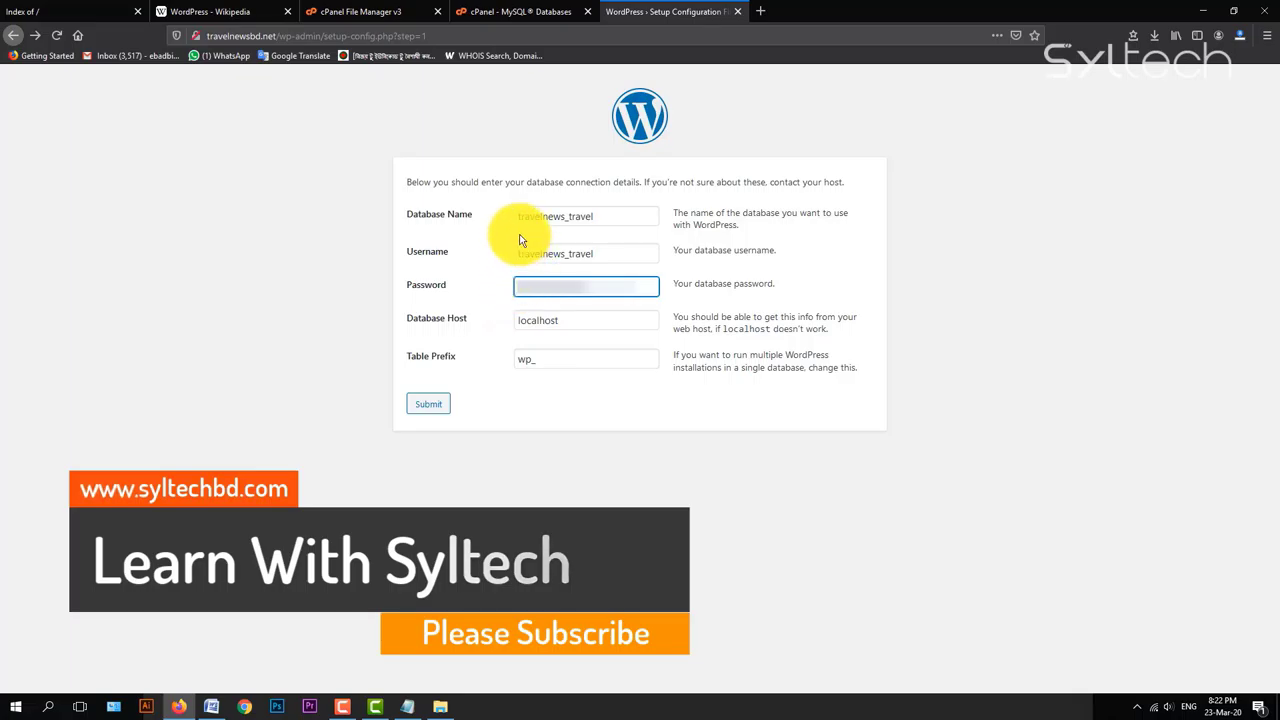
{"action": "left_click", "coordinate": [520, 217]}
{"action": "left_click", "coordinate": [529, 256]}
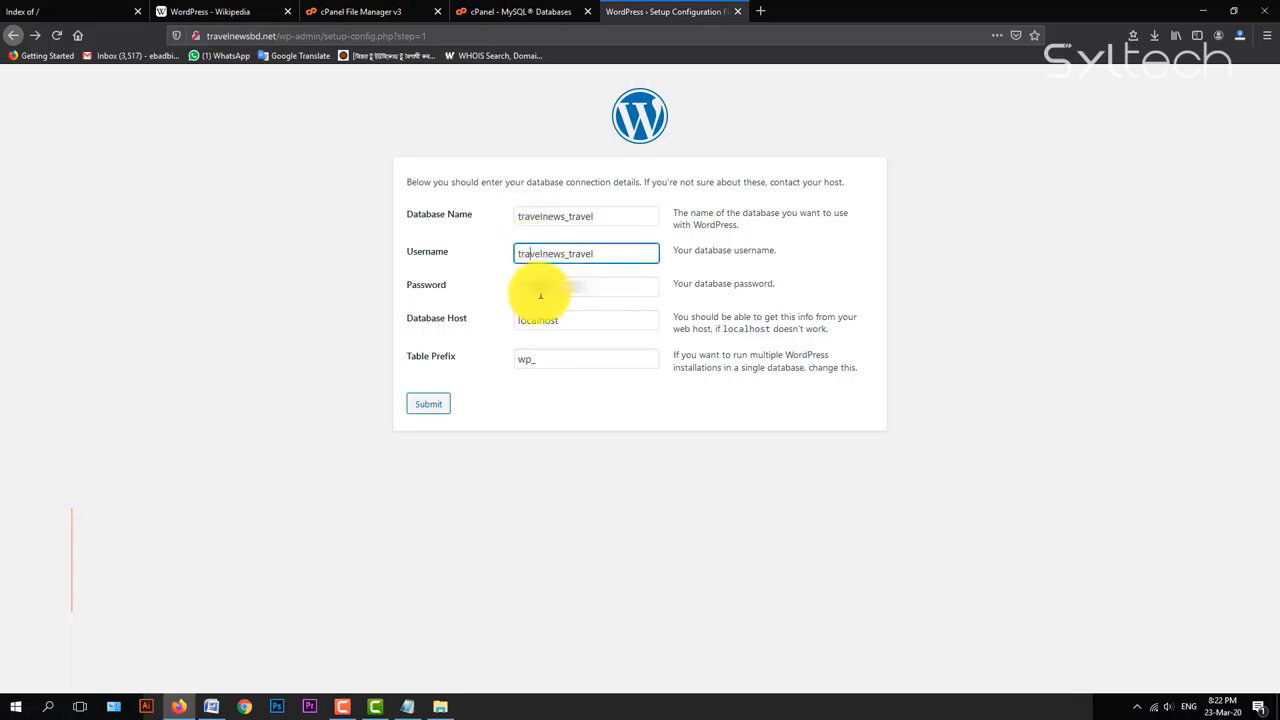
{"action": "left_click", "coordinate": [540, 287]}
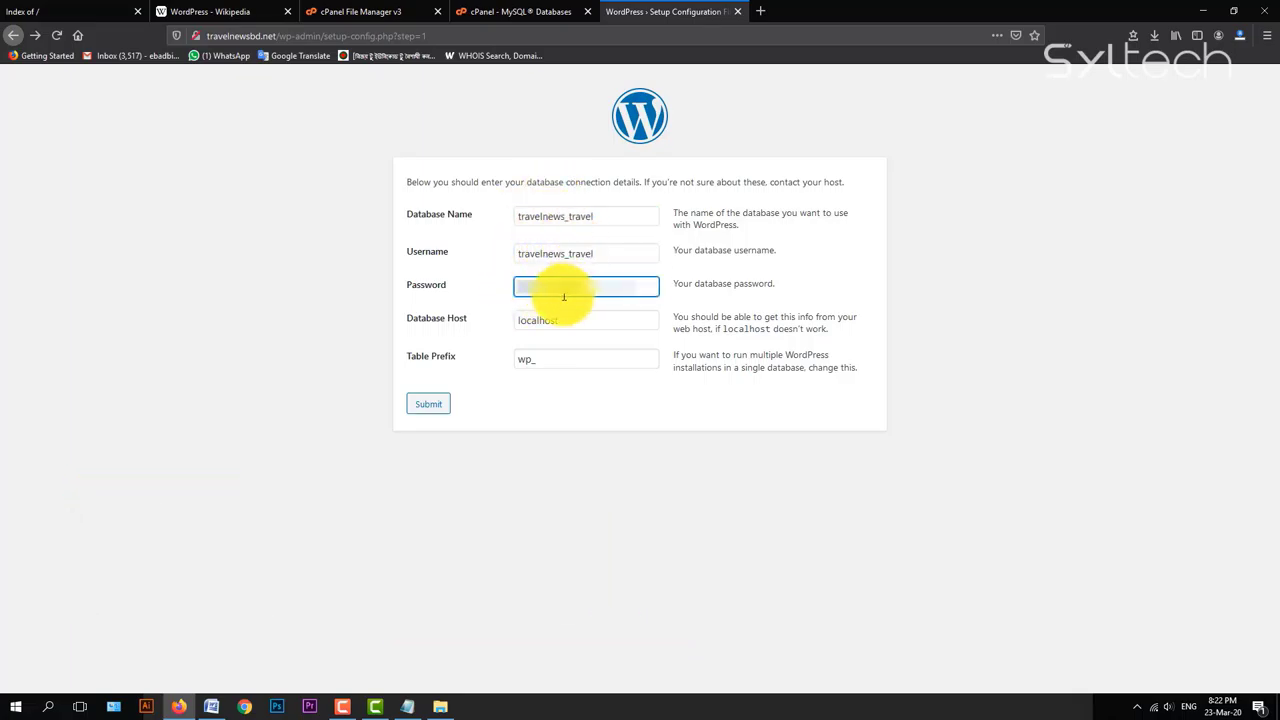
{"action": "left_click", "coordinate": [426, 407]}
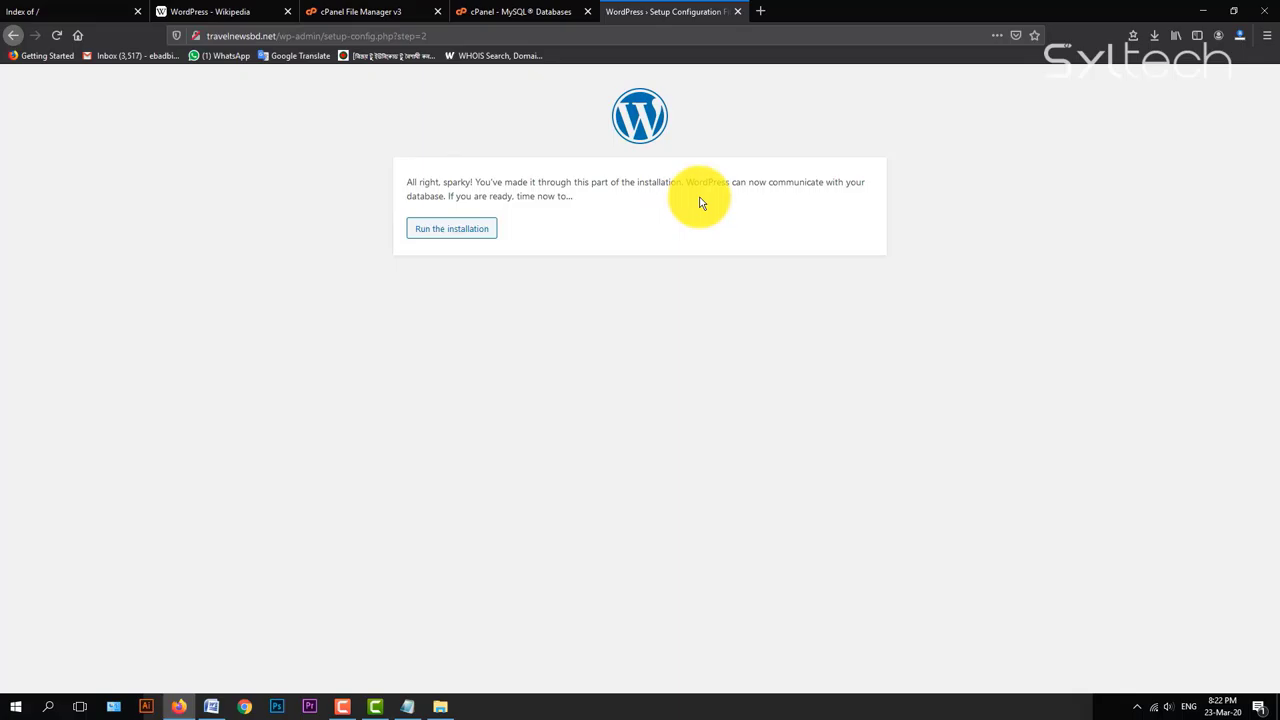
Step: Run the installation and copy 'travelnewsbd' from the address bar for the site title
{"action": "left_click", "coordinate": [466, 232]}
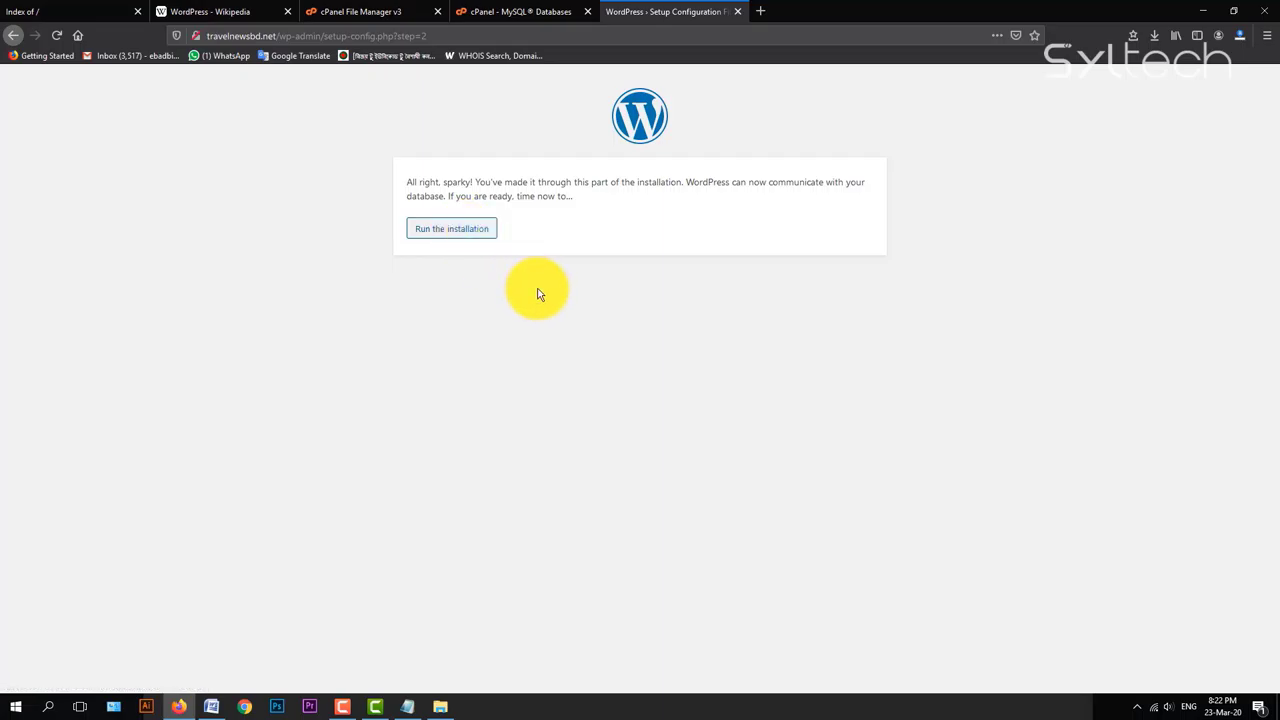
{"action": "left_click", "coordinate": [451, 233]}
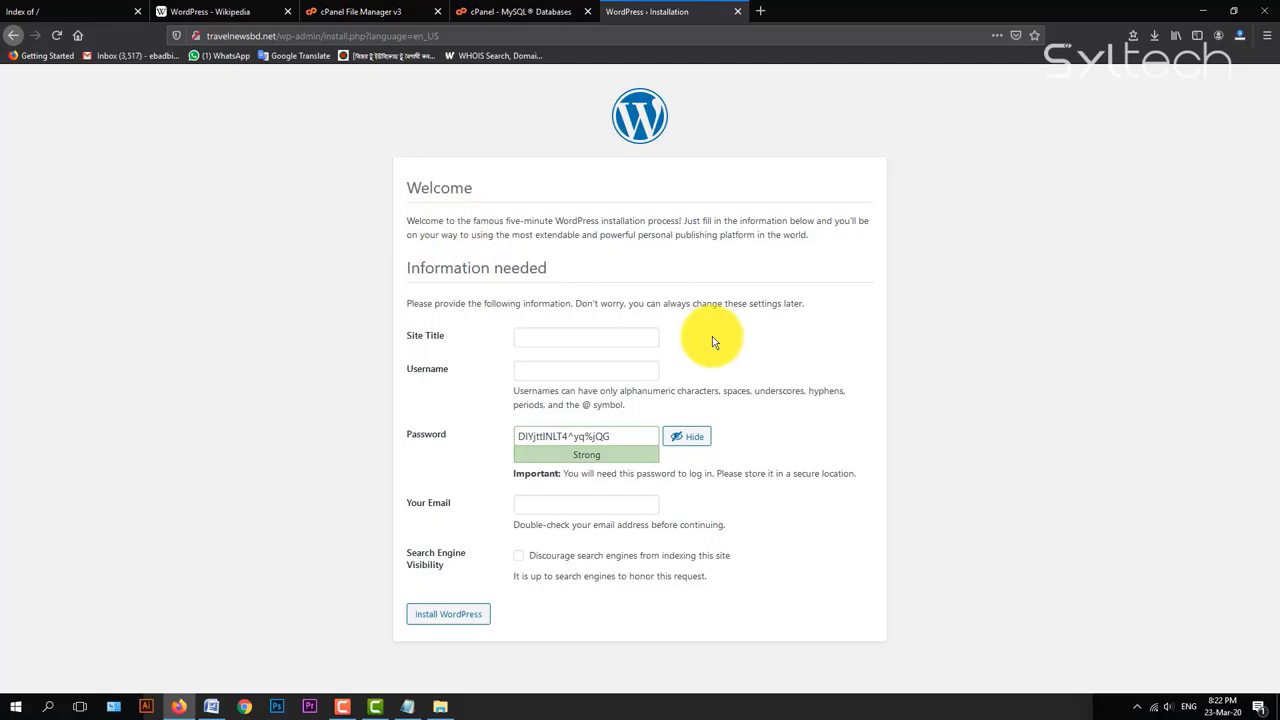
{"action": "left_click", "coordinate": [554, 335]}
{"action": "left_click", "coordinate": [551, 366]}
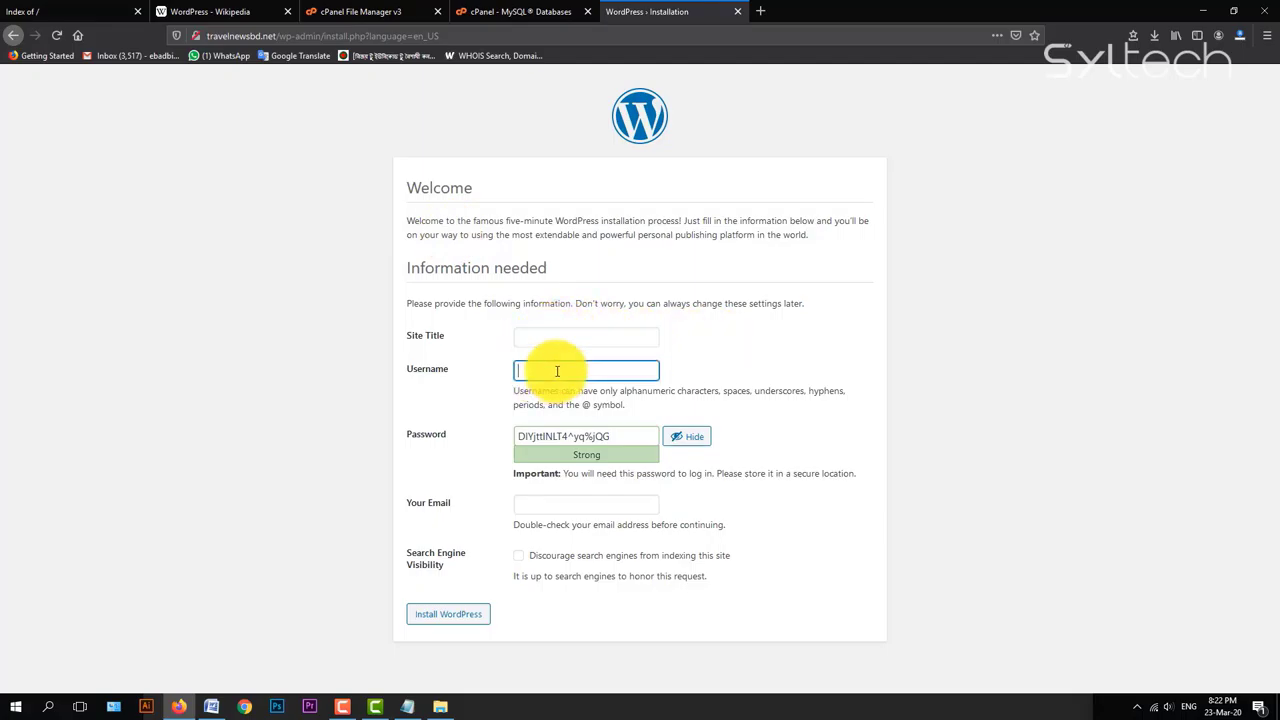
{"action": "left_click", "coordinate": [413, 405]}
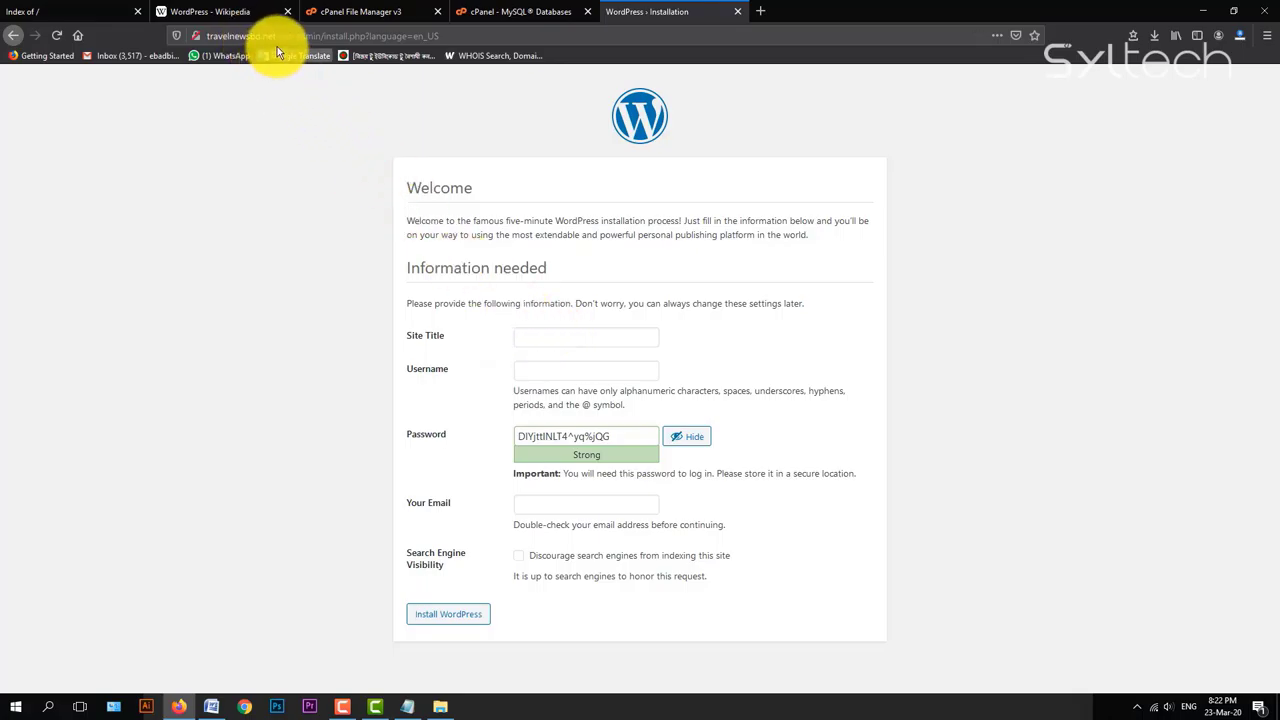
{"action": "left_click_drag", "start_coordinate": [258, 36], "coordinate": [197, 41]}
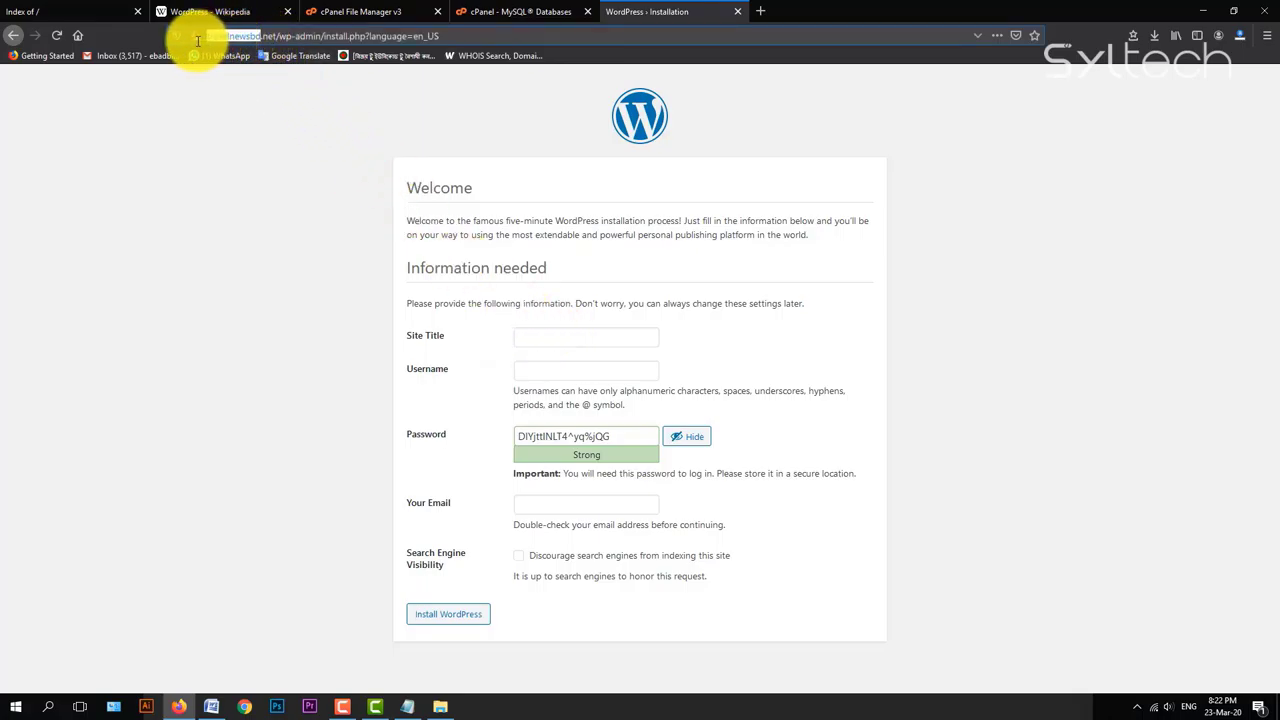
{"action": "key", "text": "ctrl+c"}
Step: Set Site Title to travelnewsbd and the admin Username to travelnews
{"action": "left_click", "coordinate": [557, 337]}
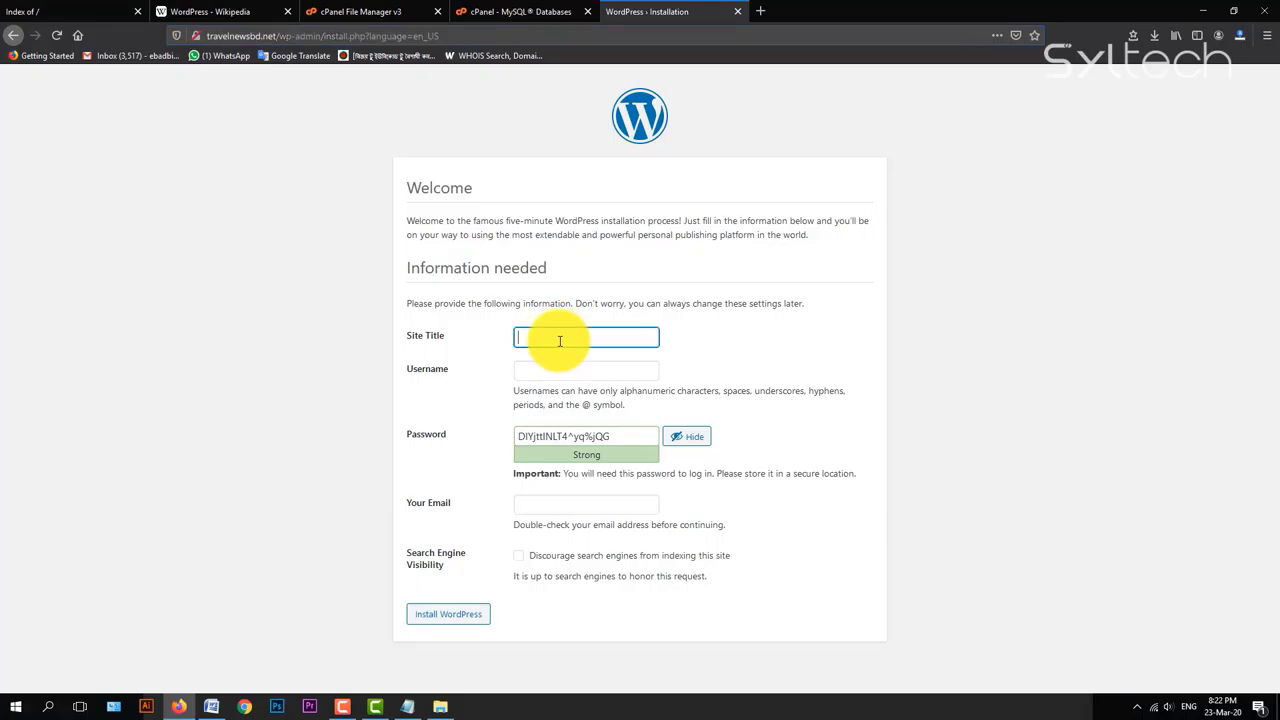
{"action": "key", "text": "ctrl+v"}
{"action": "left_click", "coordinate": [460, 366]}
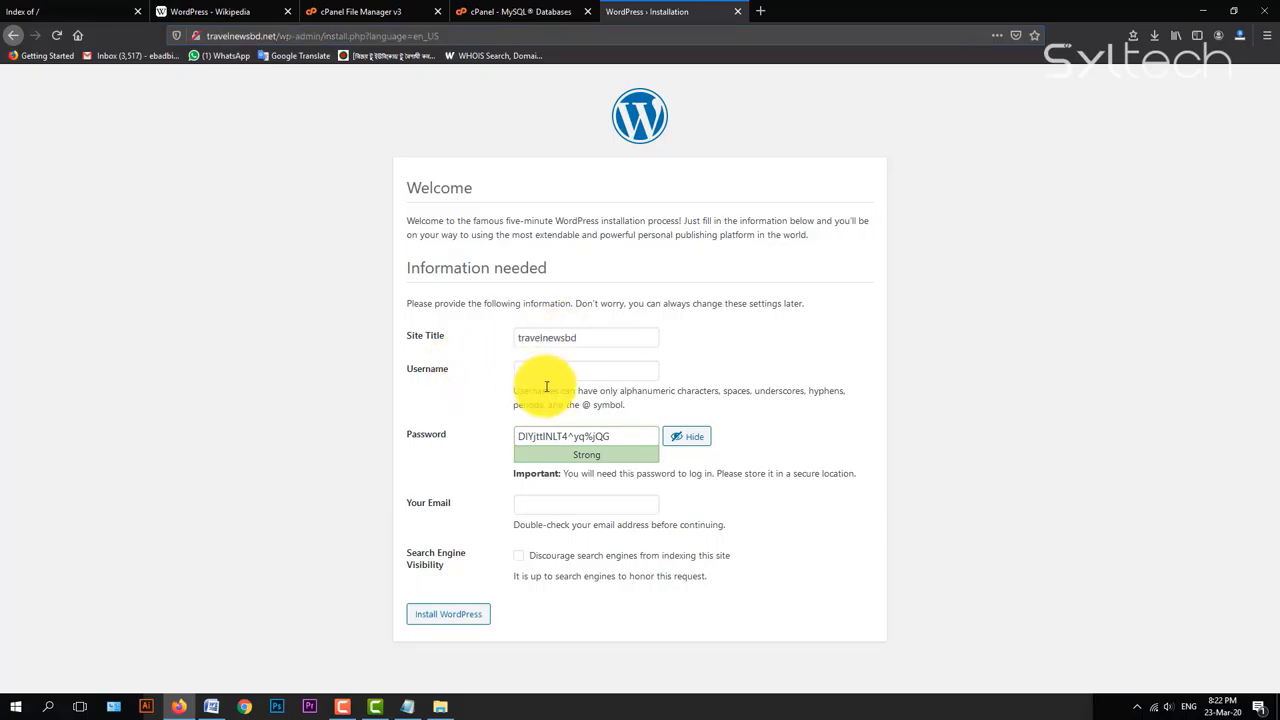
{"action": "left_click", "coordinate": [447, 390]}
{"action": "left_click", "coordinate": [525, 370]}
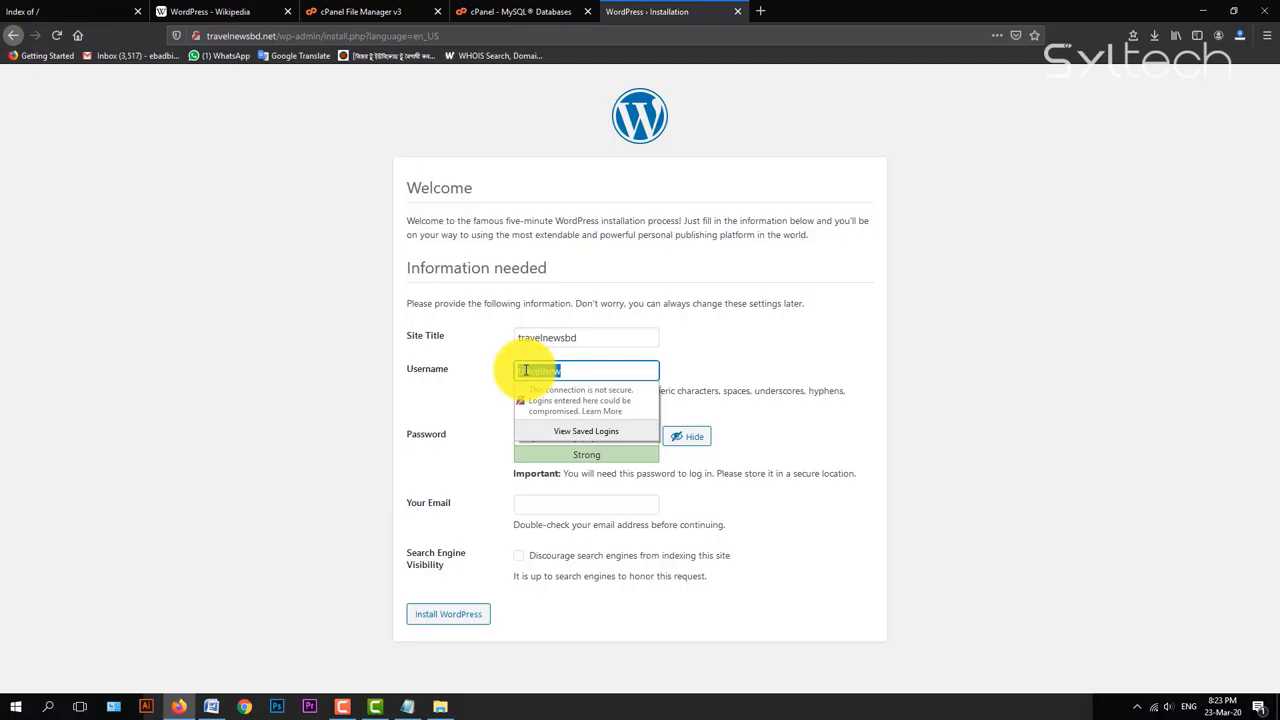
{"action": "key", "text": "BackSpace"}
{"action": "type", "text": "travelnews"}
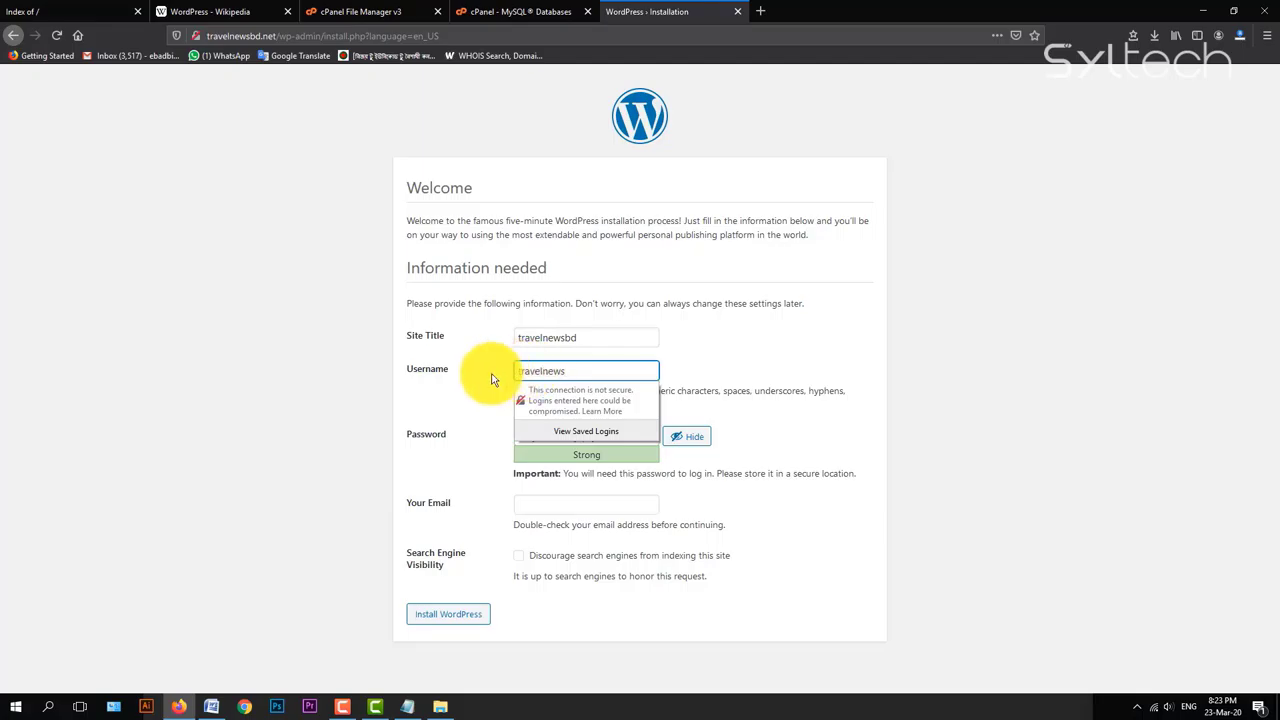
Step: Replace the generated password with your own masked password
{"action": "left_click", "coordinate": [632, 436]}
{"action": "left_click", "coordinate": [463, 422]}
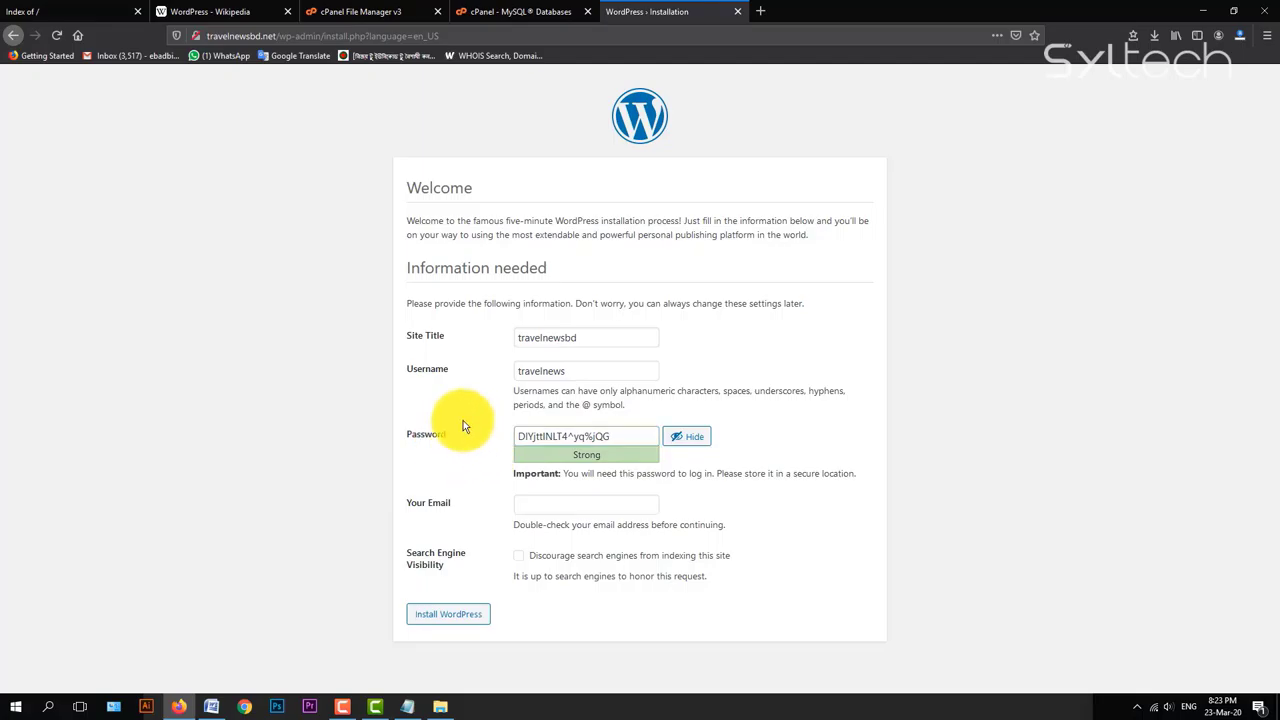
{"action": "key", "text": "ctrl+a"}
{"action": "key", "text": "BackSpace"}
{"action": "left_click", "coordinate": [534, 436]}
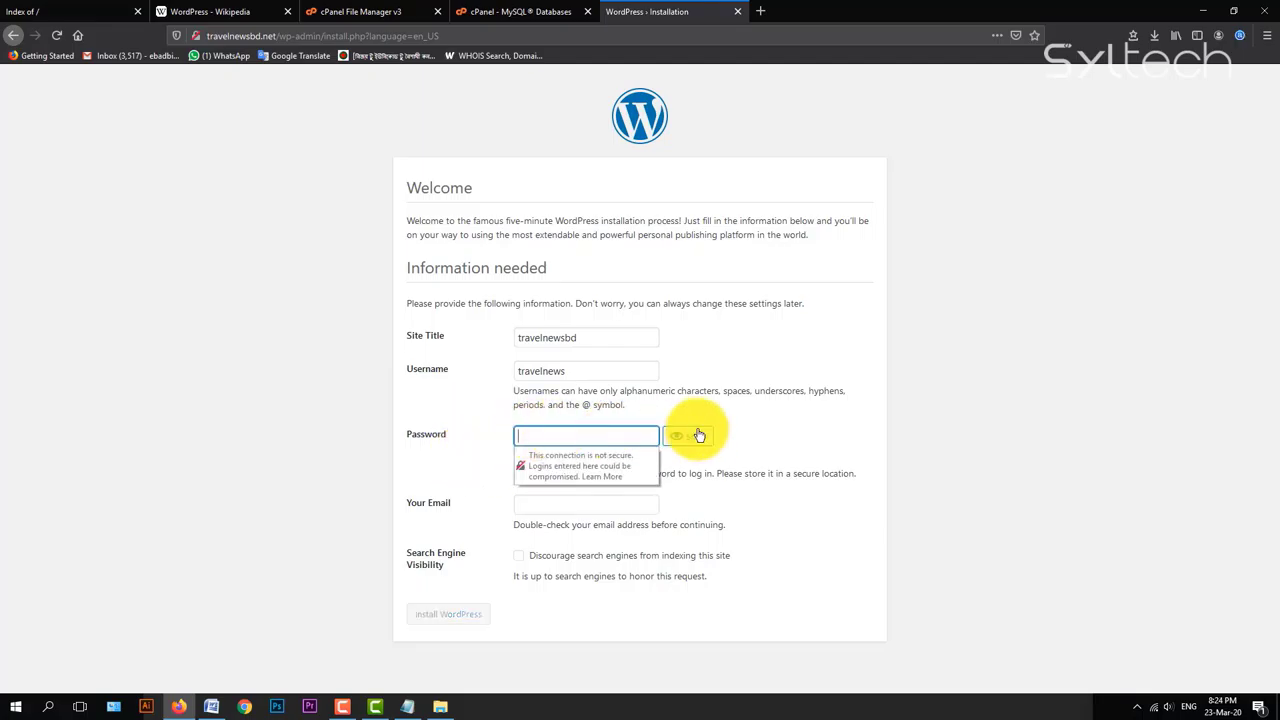
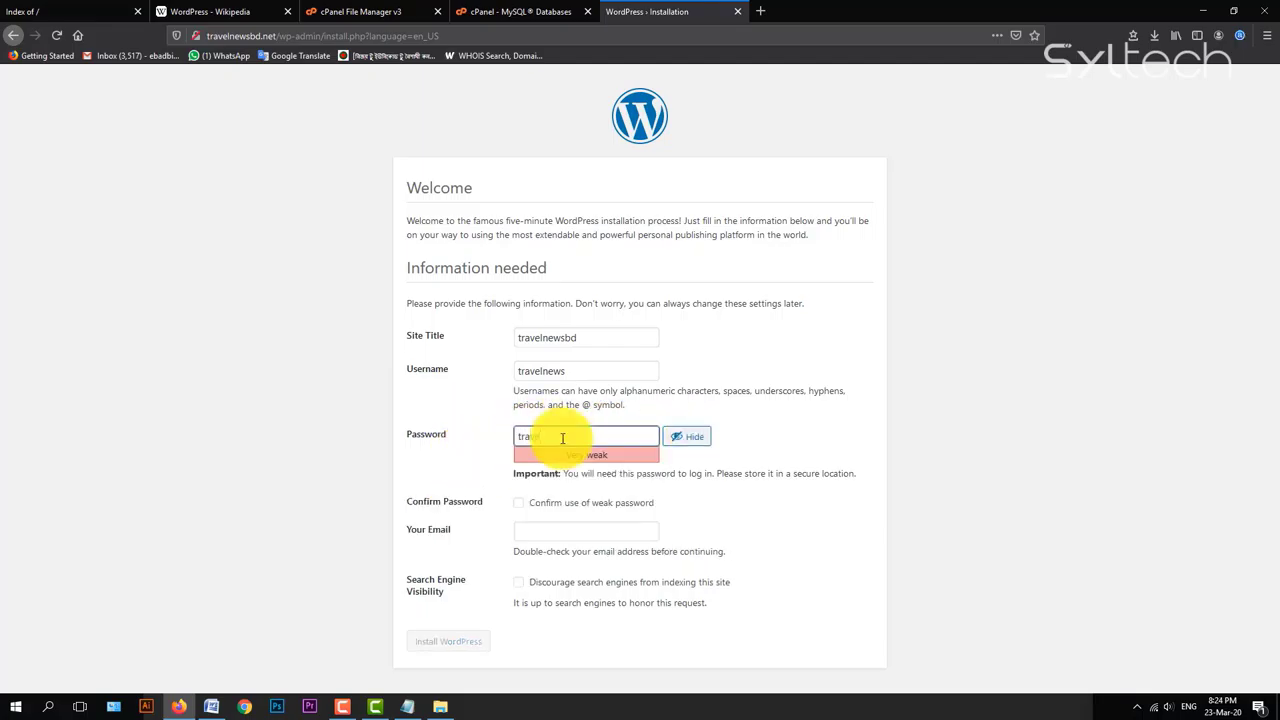
{"action": "left_click", "coordinate": [686, 436]}
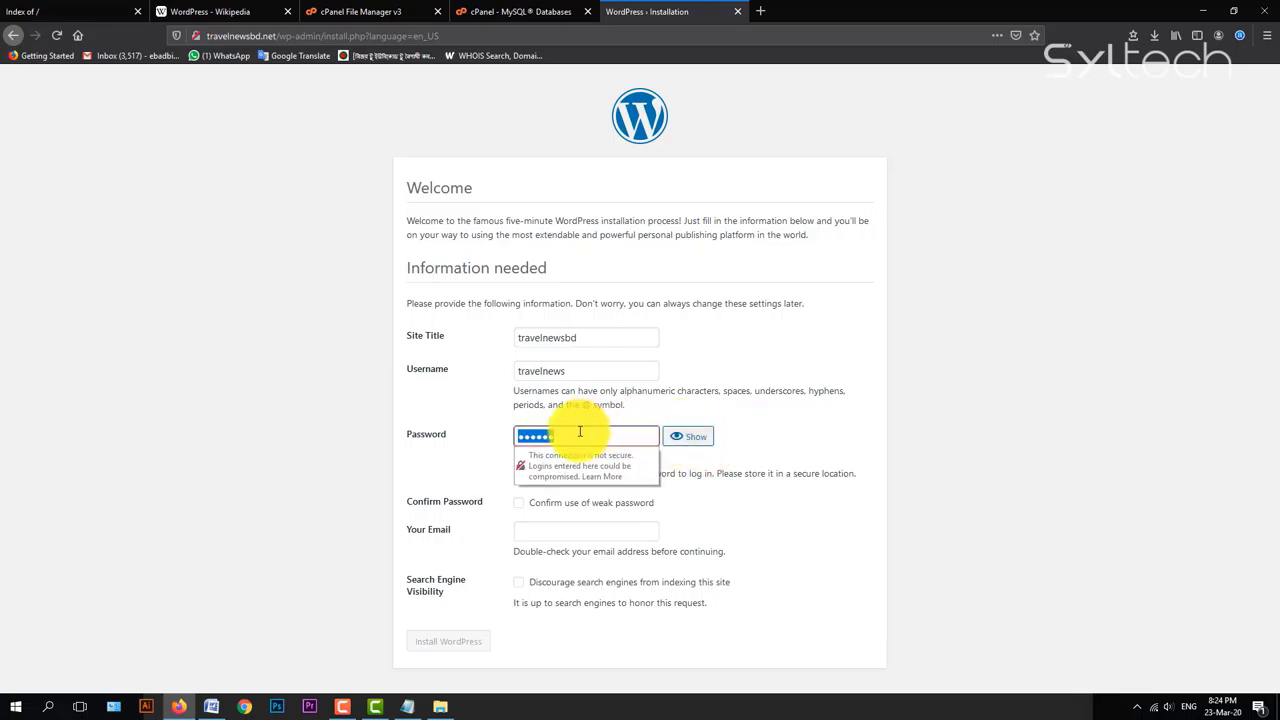
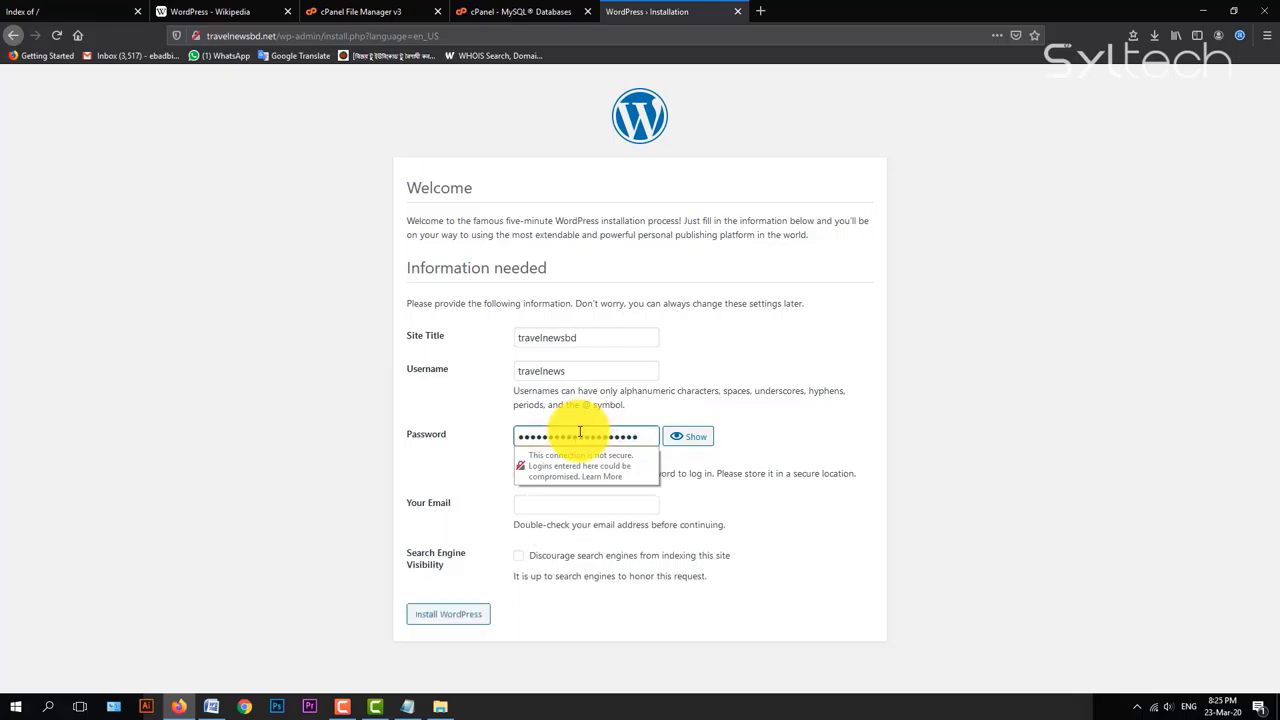
{"action": "left_click", "coordinate": [474, 452]}
Step: Focus the e-mail entry and bring up the saved account-info notes
{"action": "left_click", "coordinate": [565, 504]}
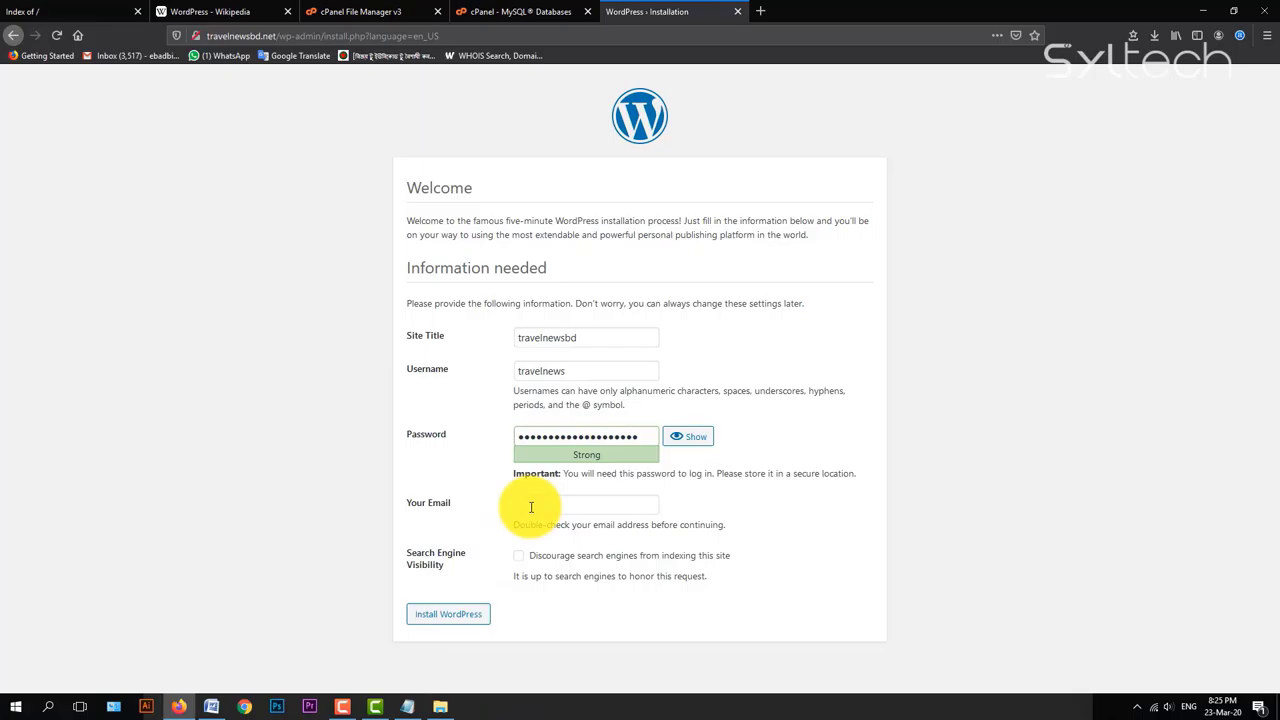
{"action": "left_click", "coordinate": [531, 507]}
{"action": "left_click", "coordinate": [470, 513]}
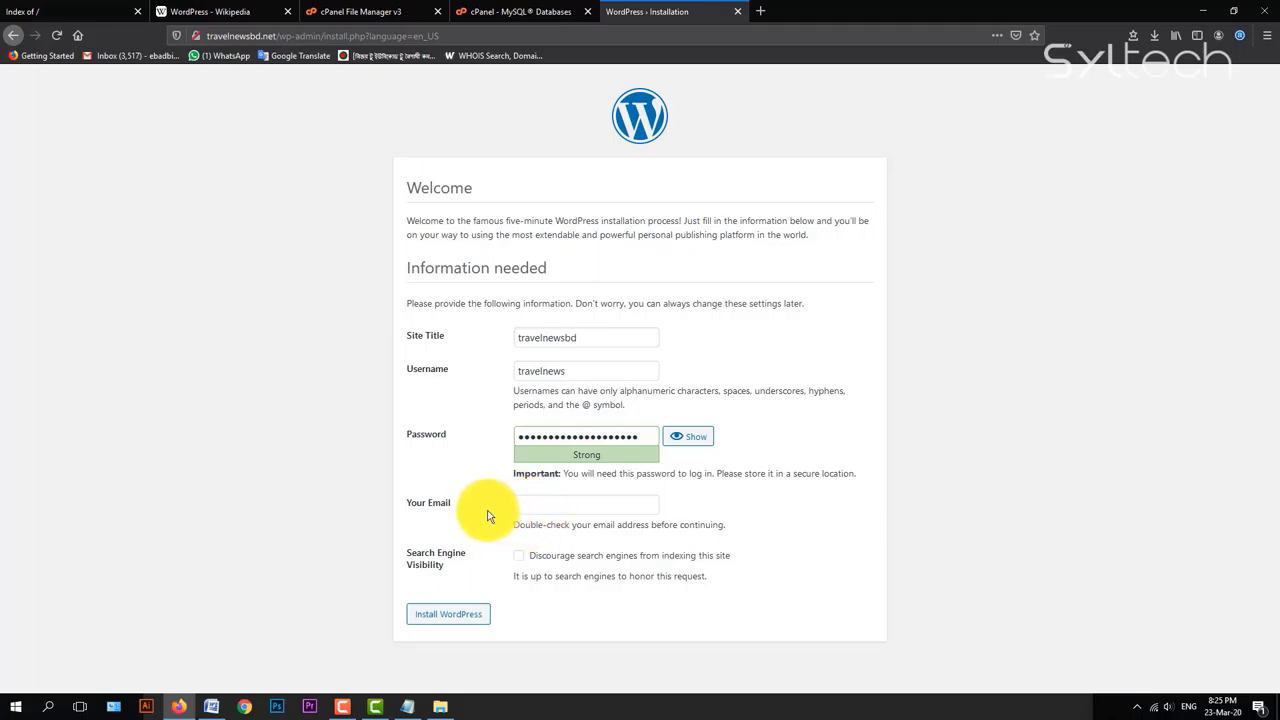
{"action": "left_click", "coordinate": [407, 706]}
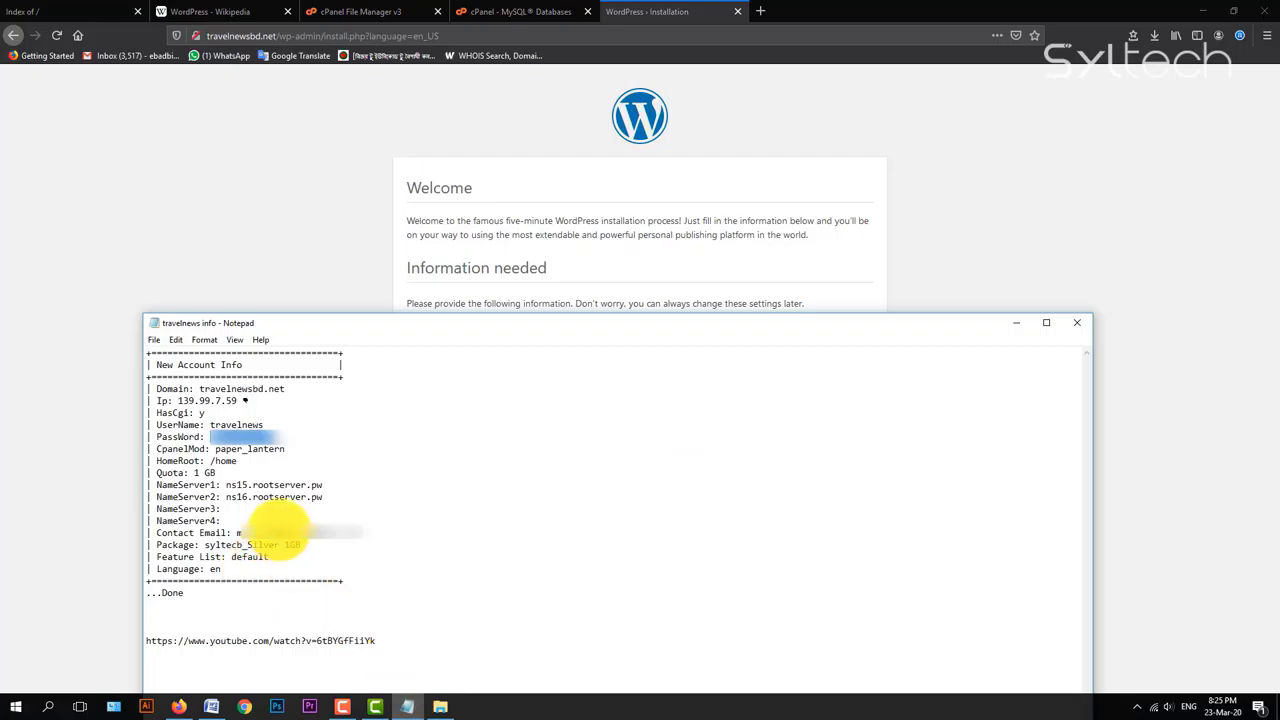
Step: Copy the contact e-mail from the Notepad notes into the Your Email field
{"action": "left_click_drag", "start_coordinate": [363, 533], "coordinate": [238, 537]}
{"action": "left_click", "coordinate": [263, 251]}
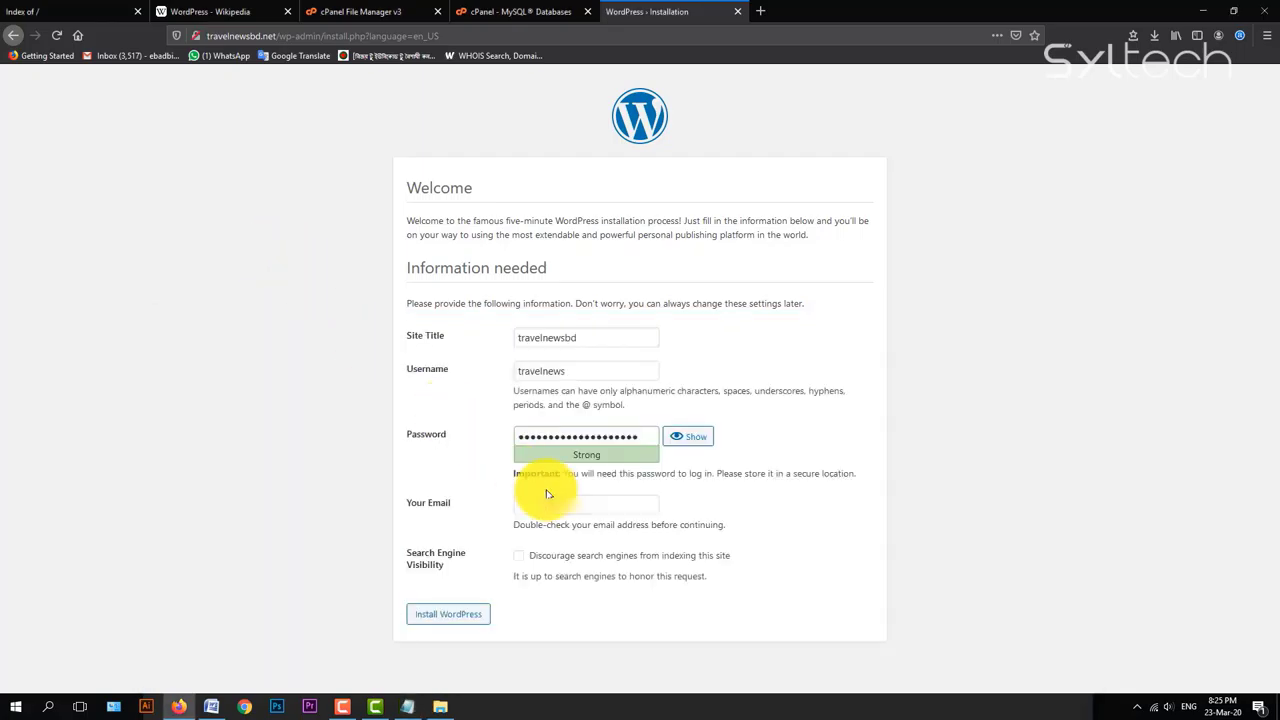
{"action": "left_click", "coordinate": [578, 505]}
{"action": "key", "text": "ctrl+v"}
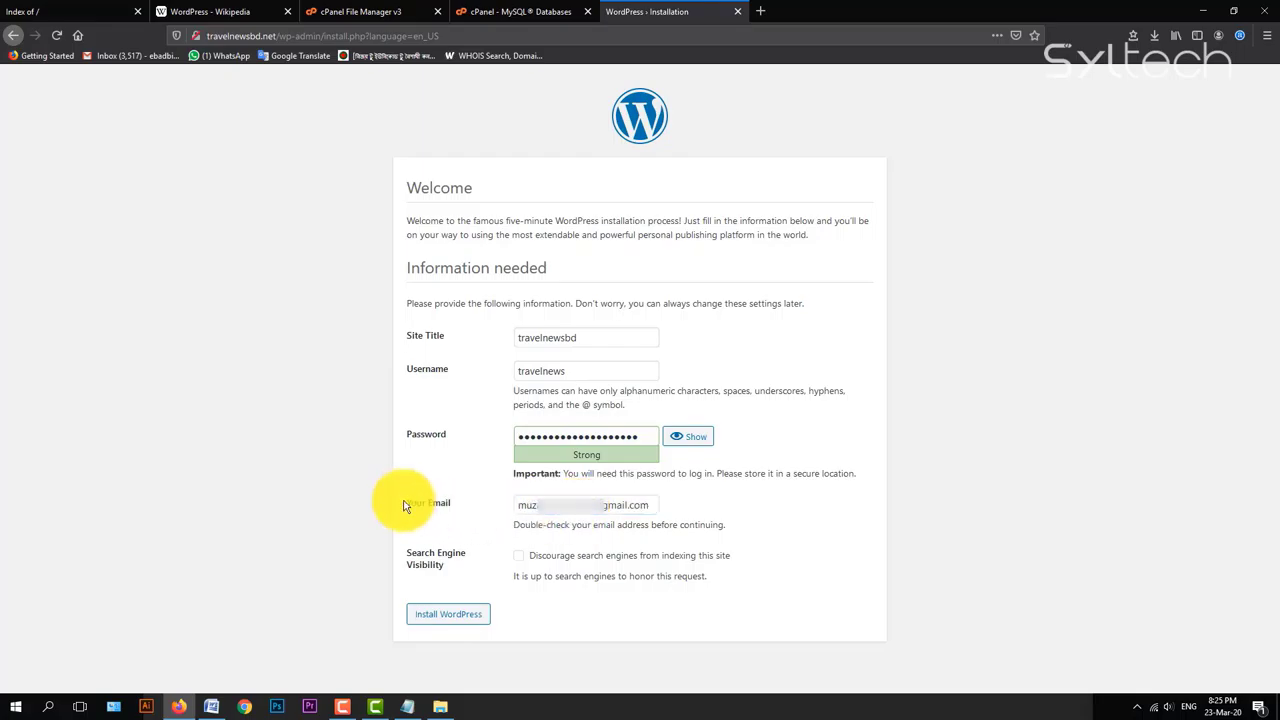
{"action": "left_click_drag", "start_coordinate": [421, 558], "coordinate": [471, 563]}
{"action": "left_click", "coordinate": [466, 570]}
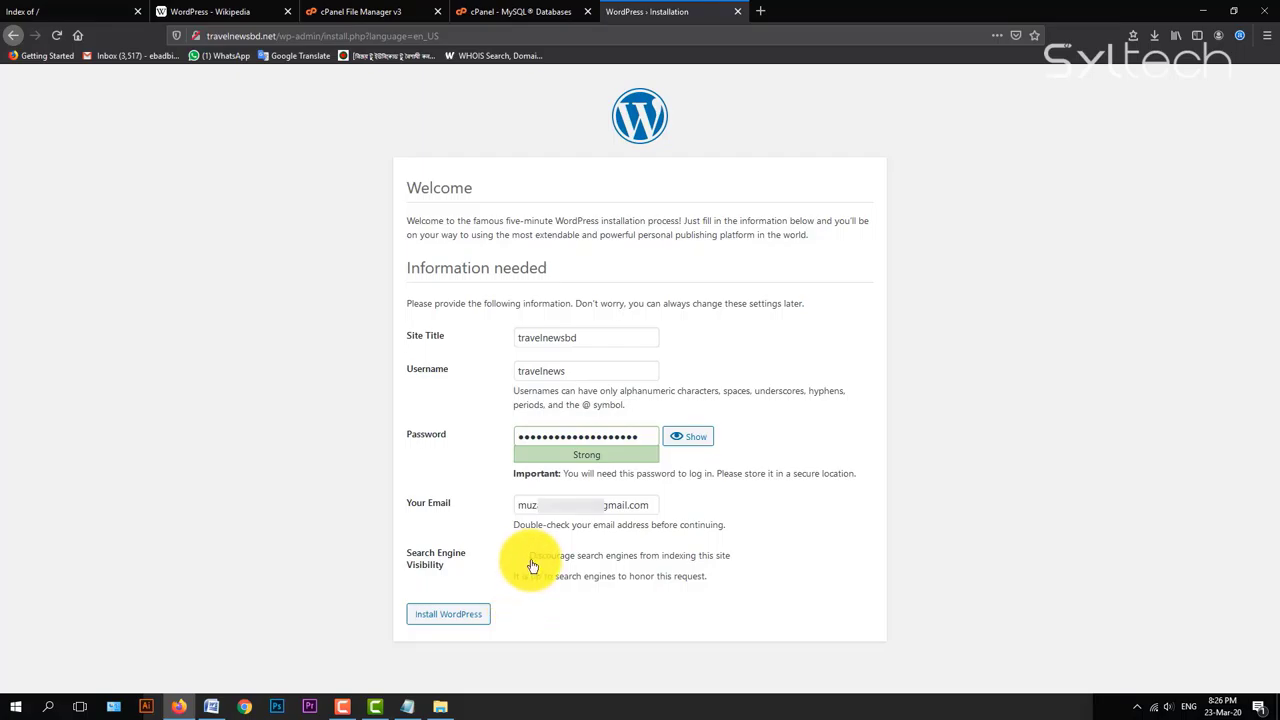
Step: Install WordPress keeping the site visible to search engines, decline saving the login, and open Log In
{"action": "left_click", "coordinate": [519, 557]}
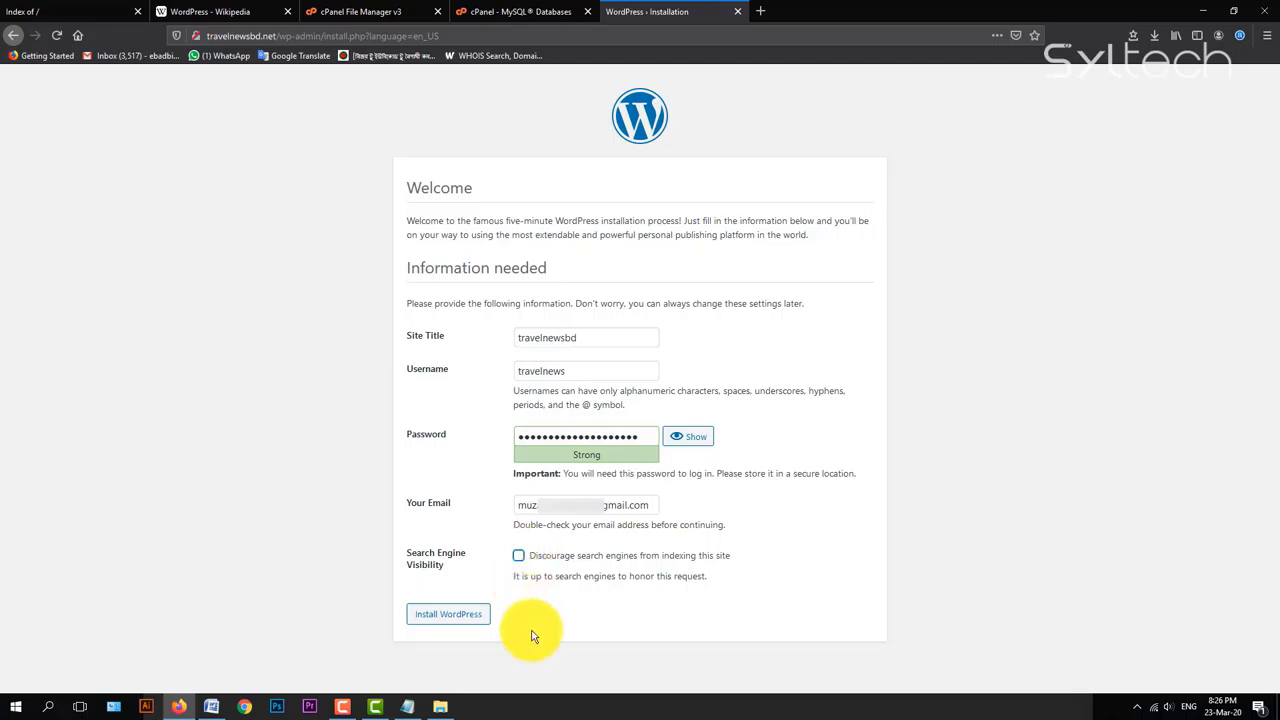
{"action": "left_click", "coordinate": [446, 620]}
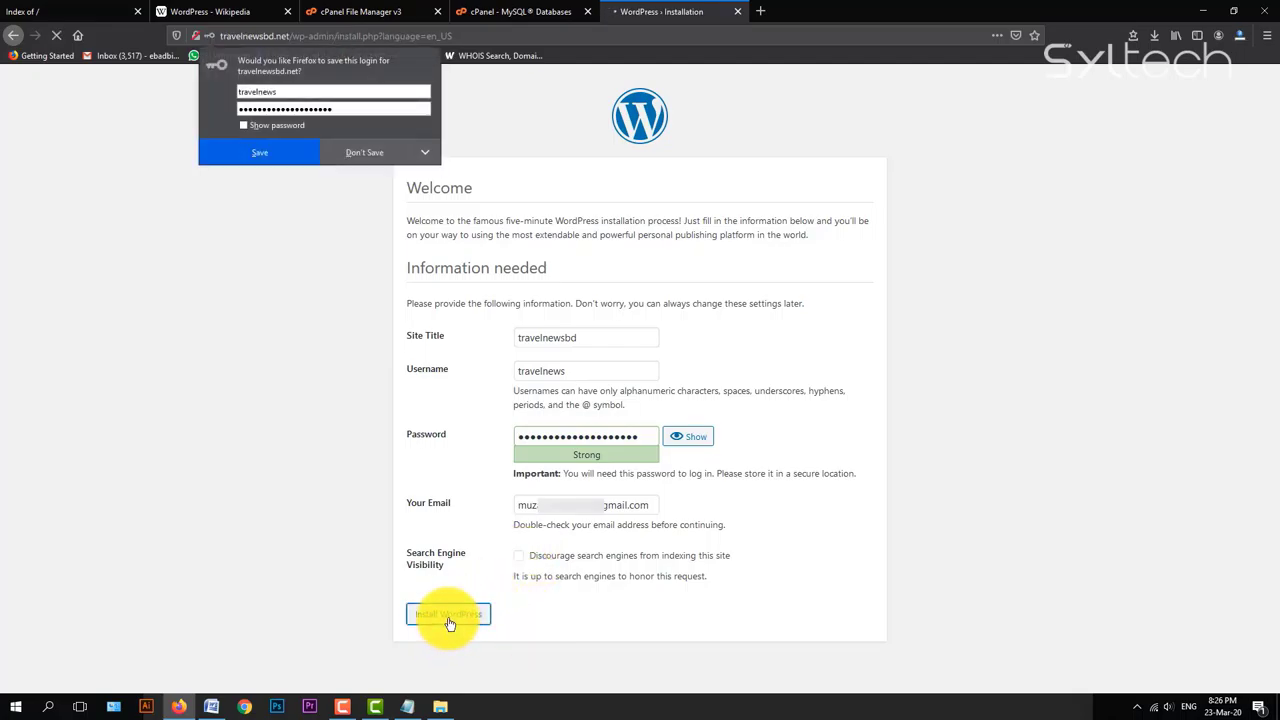
{"action": "left_click", "coordinate": [356, 160]}
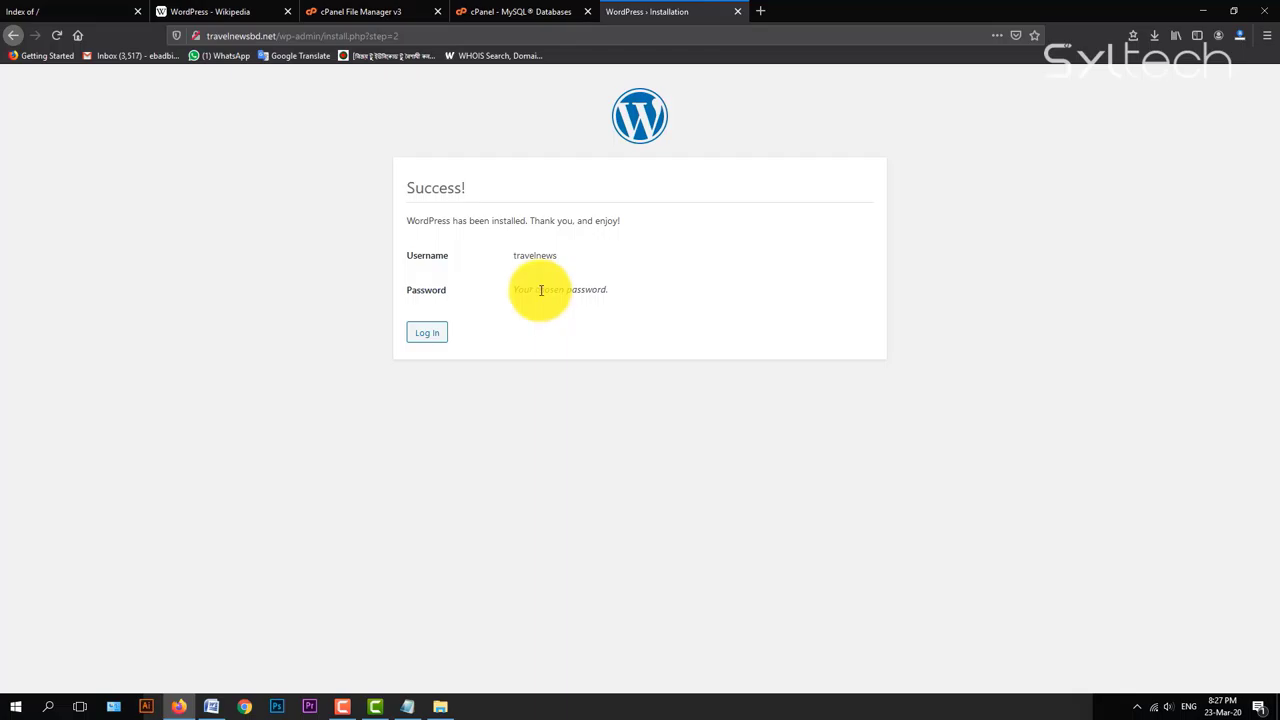
{"action": "left_click", "coordinate": [434, 338]}
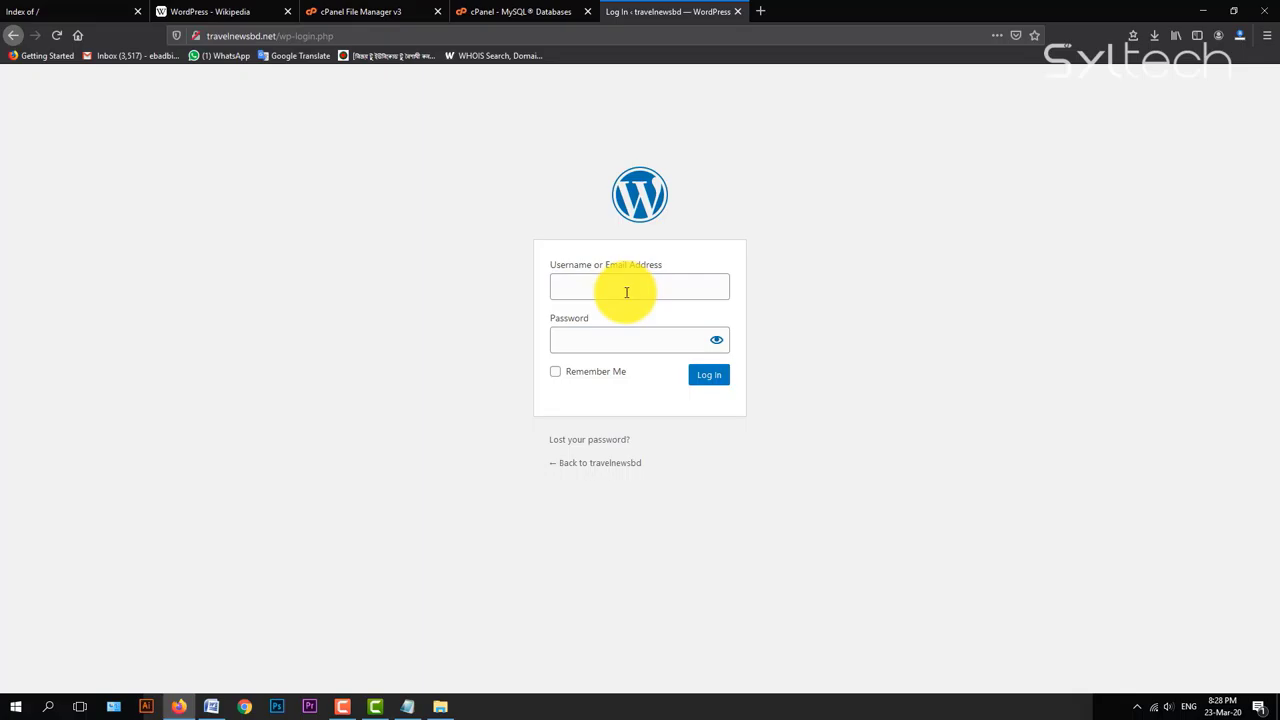
Step: Enter the mistyped username 'tarvelnews' and the account password on wp-login
{"action": "left_click", "coordinate": [626, 292]}
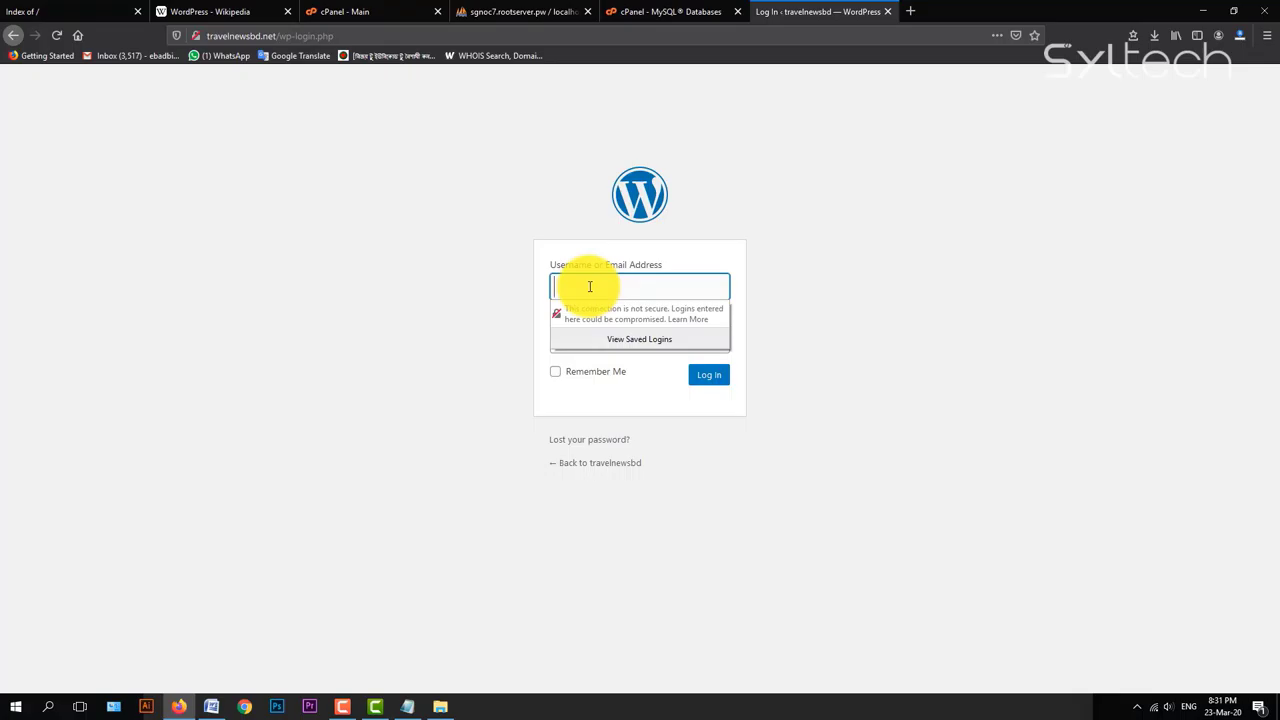
{"action": "type", "text": "tarvelnews"}
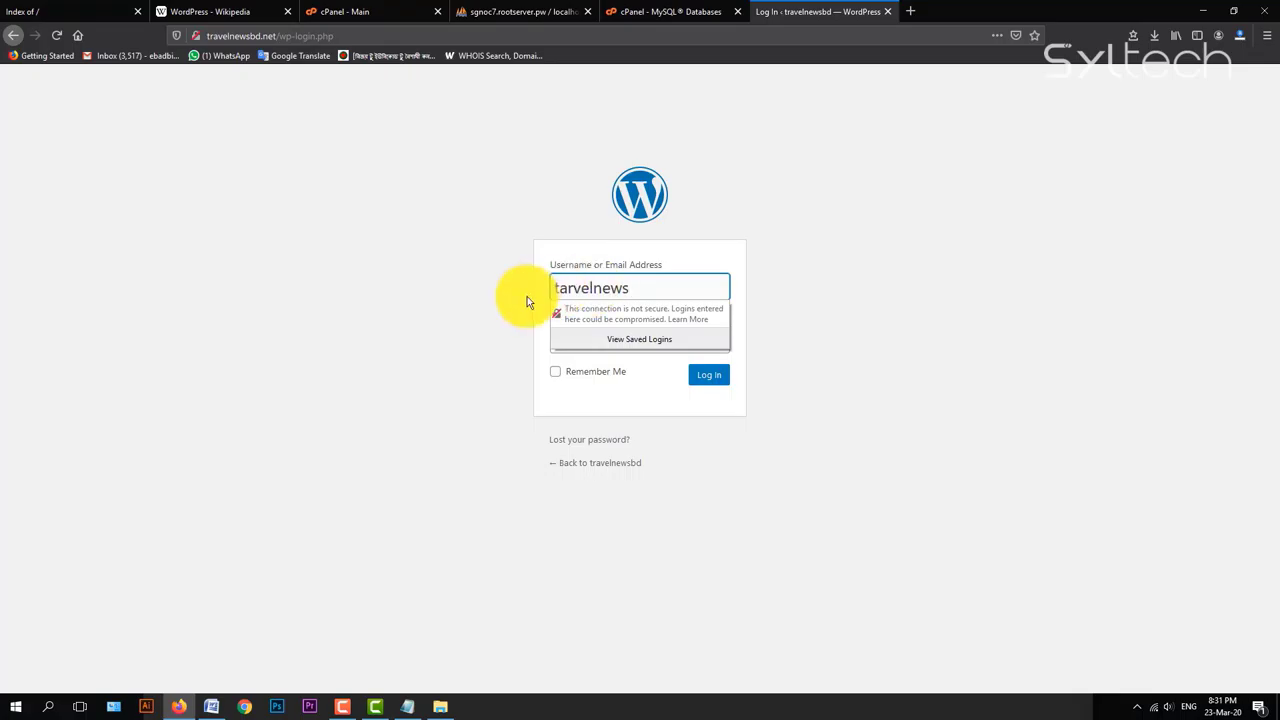
{"action": "left_click", "coordinate": [528, 300]}
{"action": "left_click", "coordinate": [610, 345]}
{"action": "type", "text": "•••••••••••"}
{"action": "left_click", "coordinate": [486, 343]}
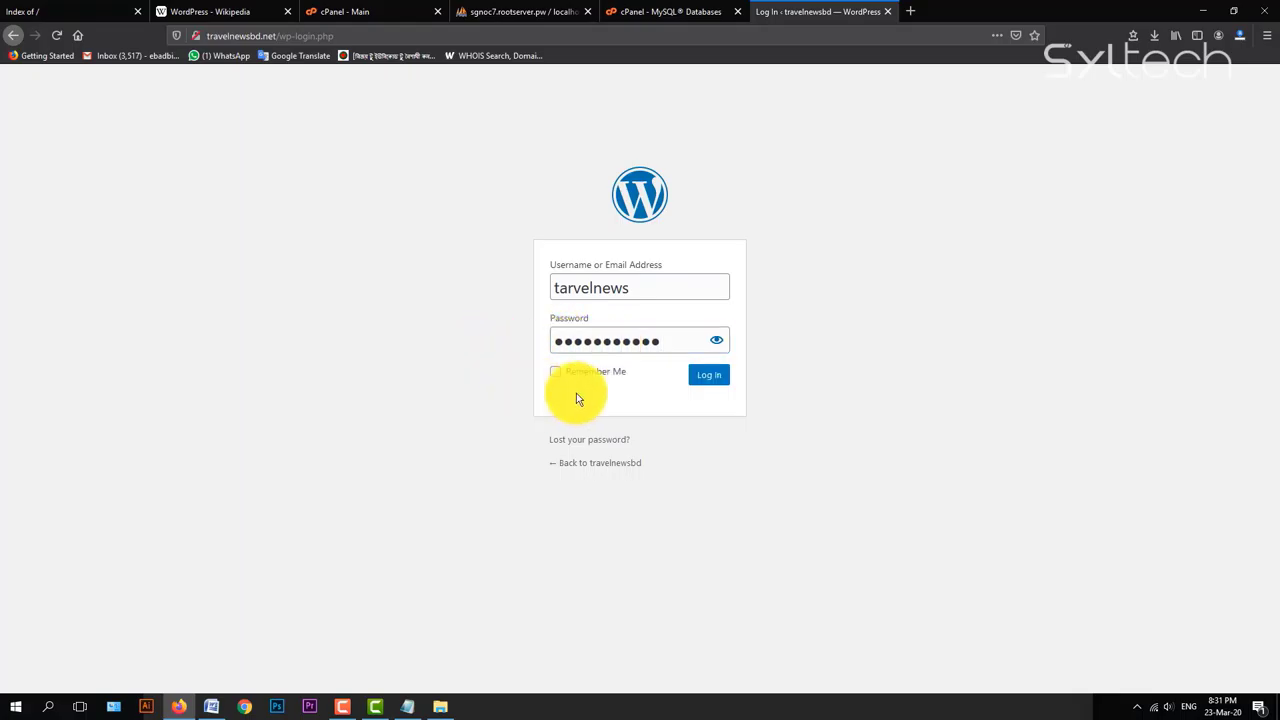
Step: Submit the login, then re-enter the username as travelnews after the error
{"action": "left_click", "coordinate": [712, 378]}
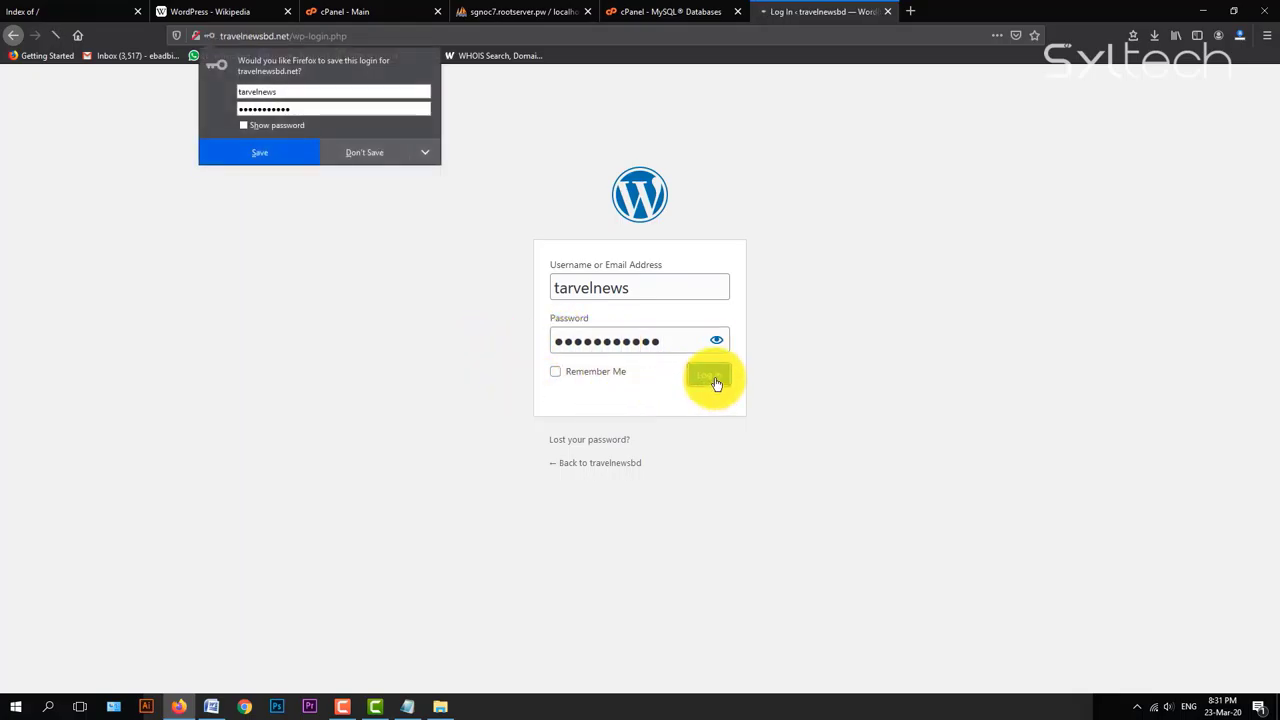
{"action": "left_click", "coordinate": [312, 332]}
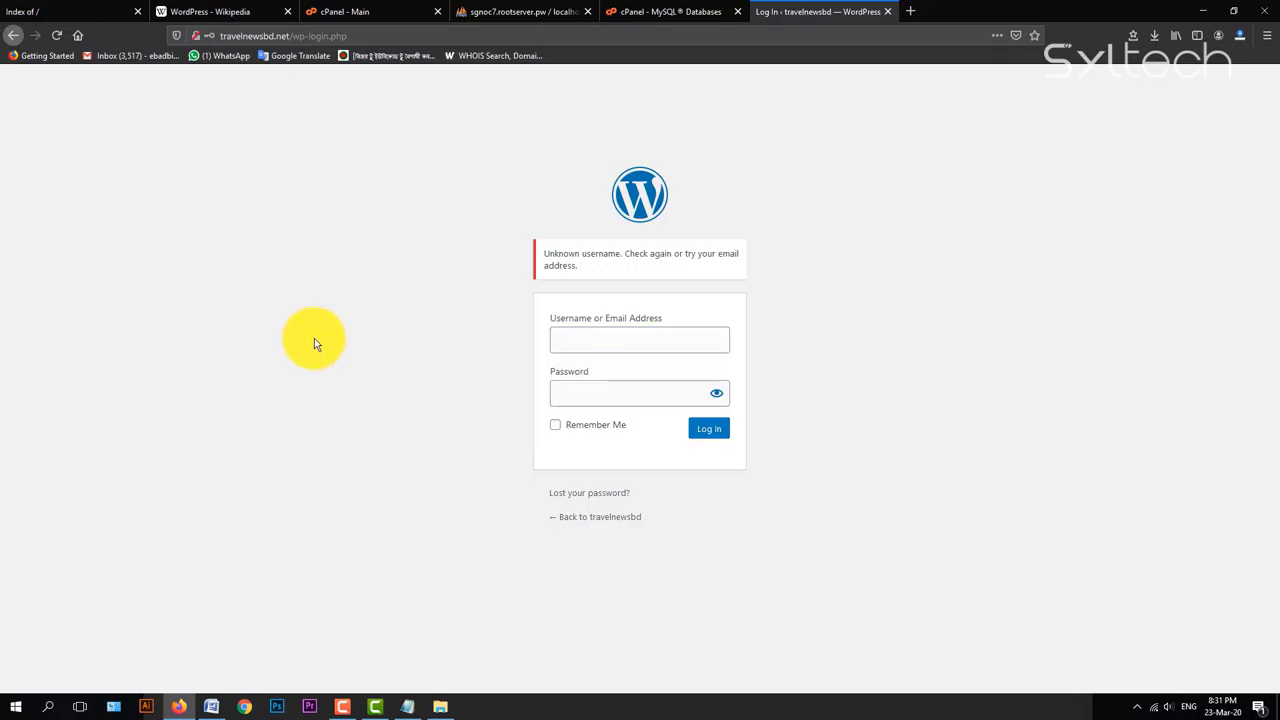
{"action": "left_click", "coordinate": [589, 330]}
{"action": "type", "text": "tra"}
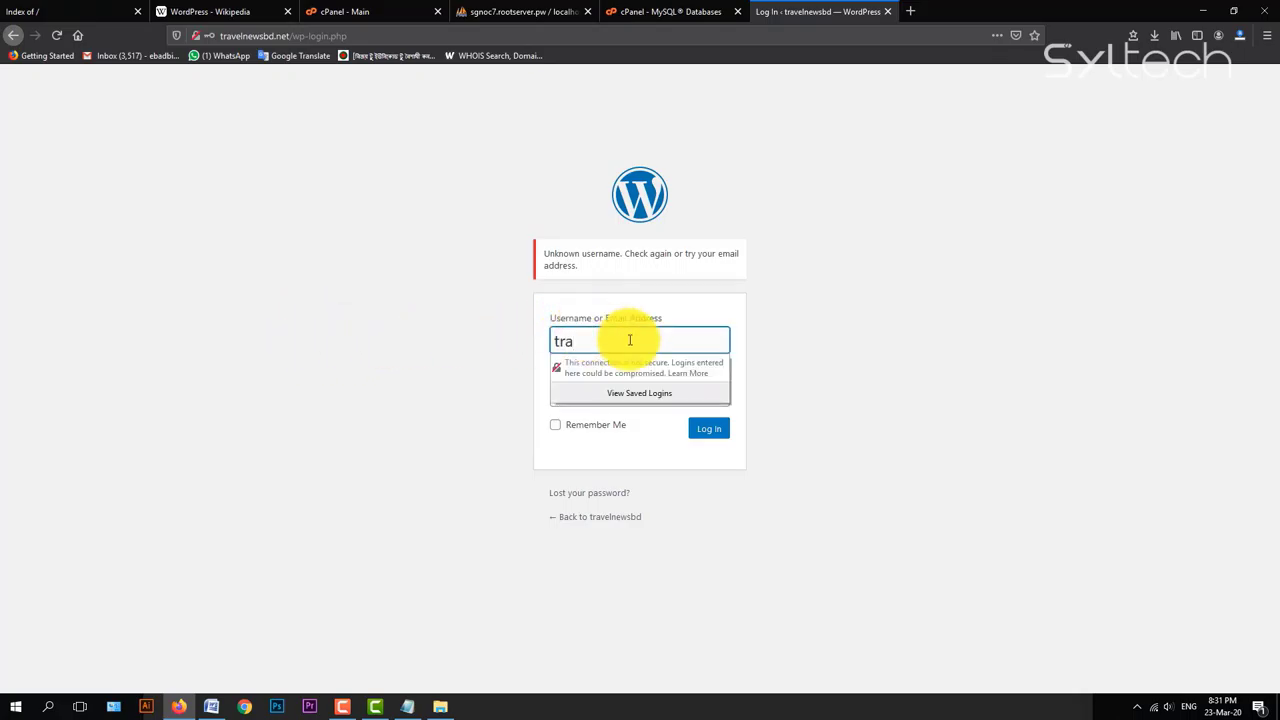
{"action": "type", "text": "velnews"}
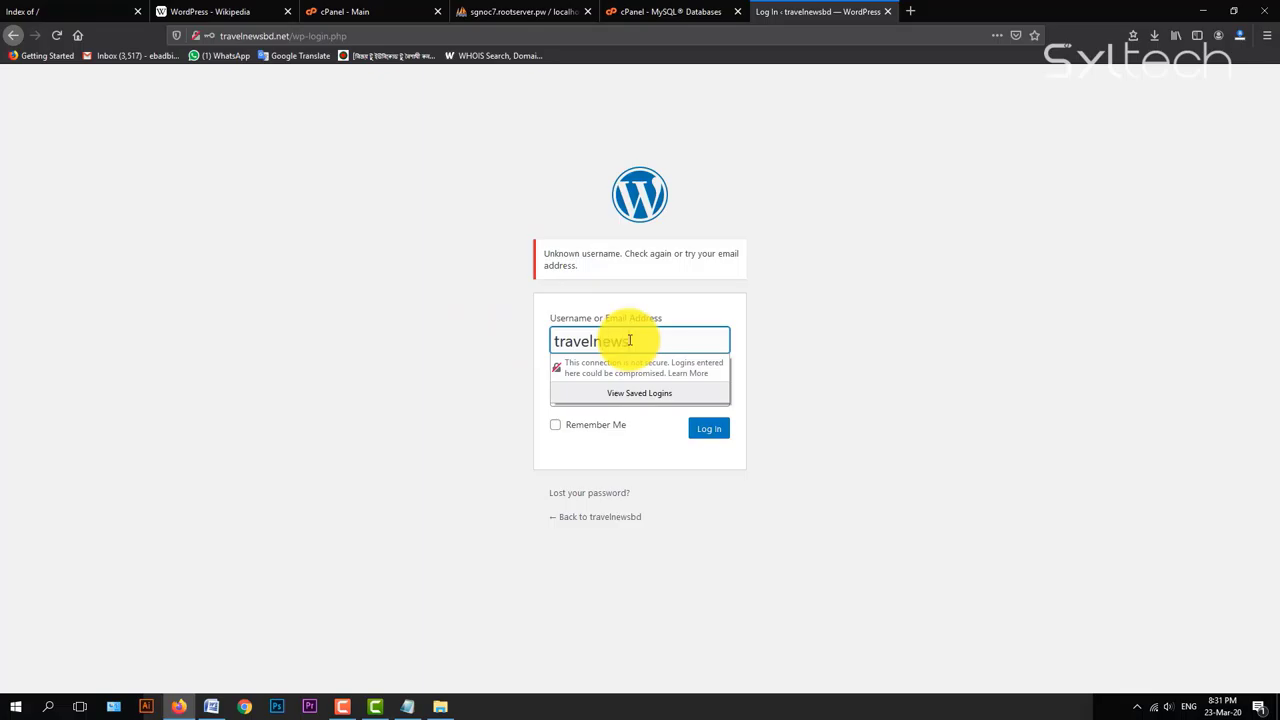
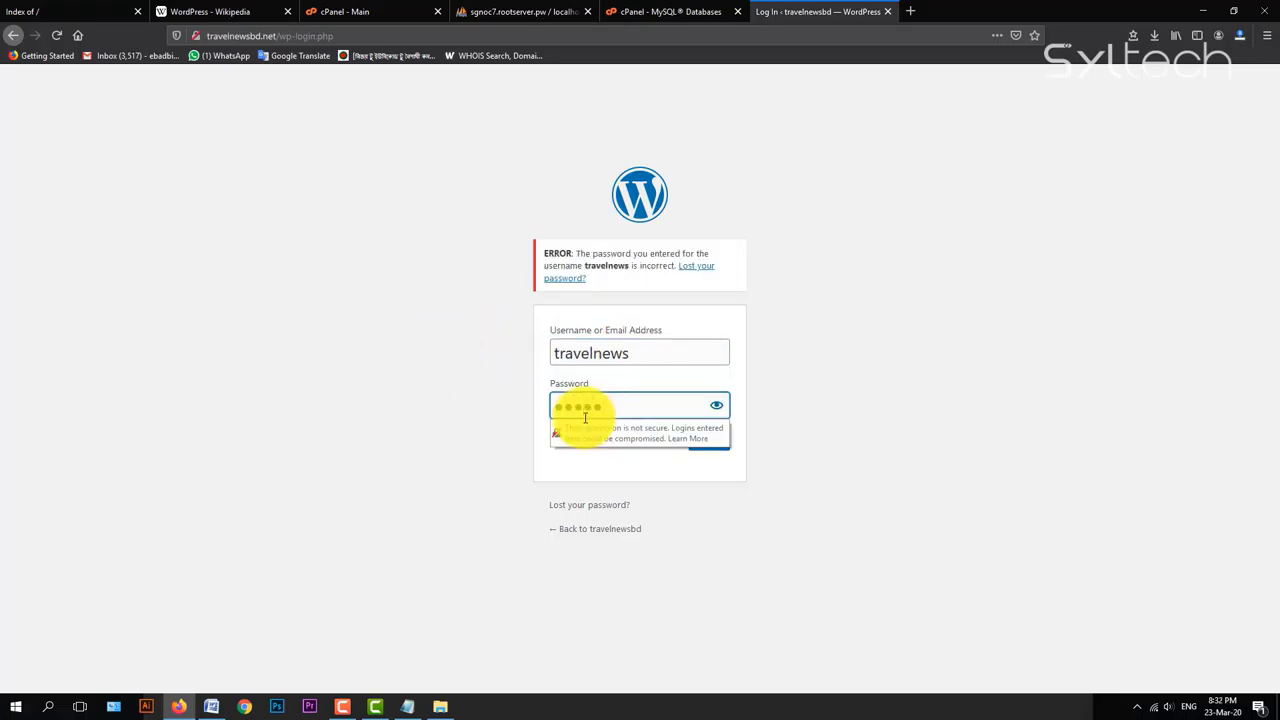
Step: Enter the account password to log in, declining Firefox's offer to save the login
{"action": "type", "text": "••••••"}
{"action": "key", "text": "Return"}
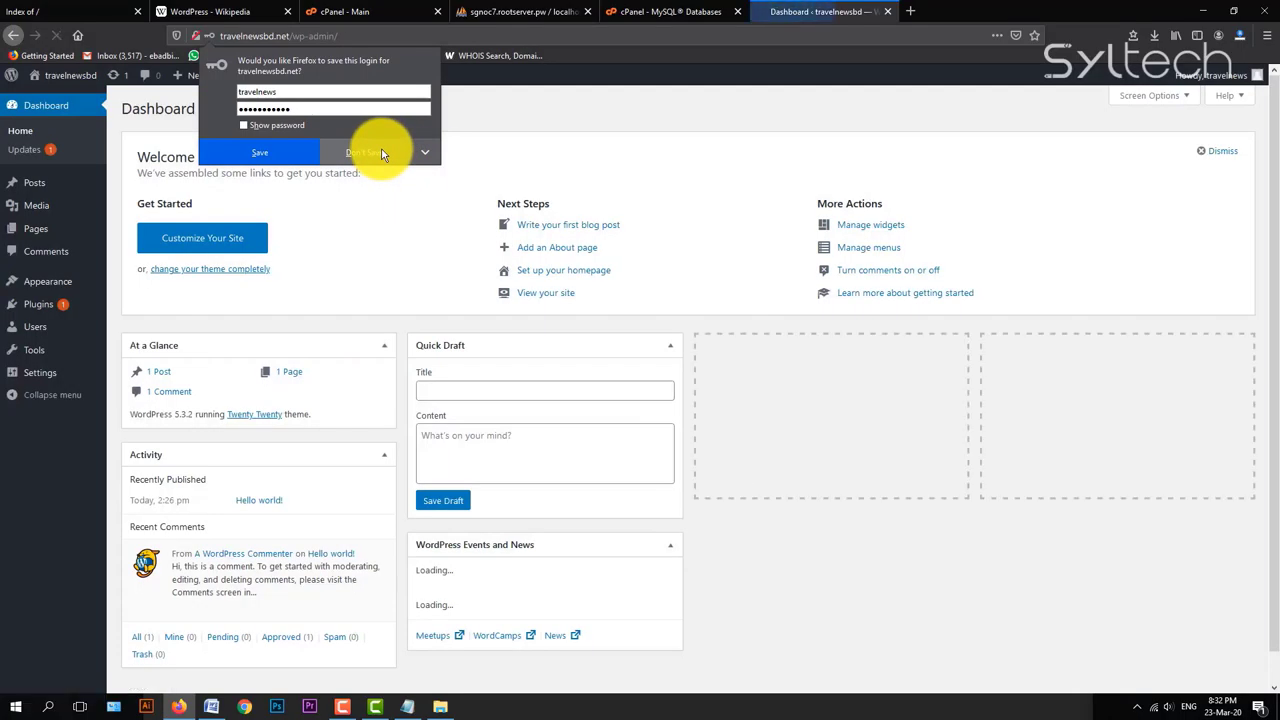
{"action": "left_click", "coordinate": [381, 152]}
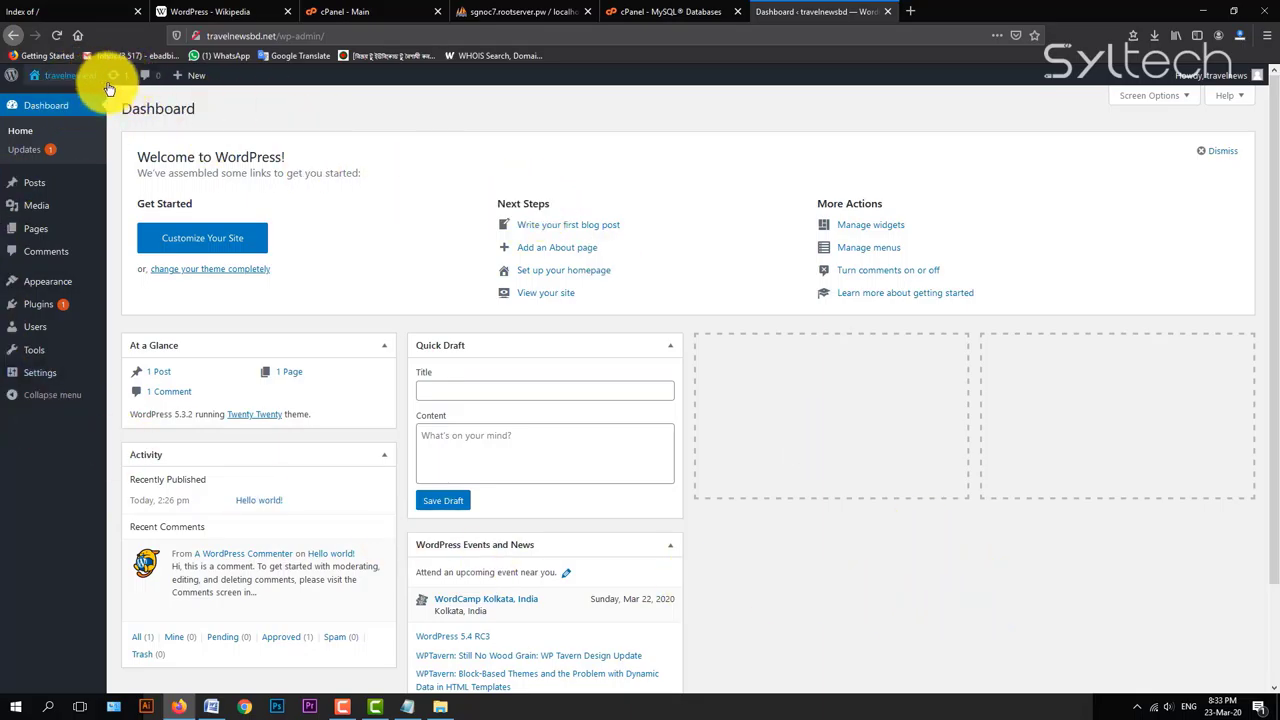
Step: Load travelnewsbd.net in a new browser tab
{"action": "left_click", "coordinate": [909, 10]}
{"action": "left_click", "coordinate": [808, 10]}
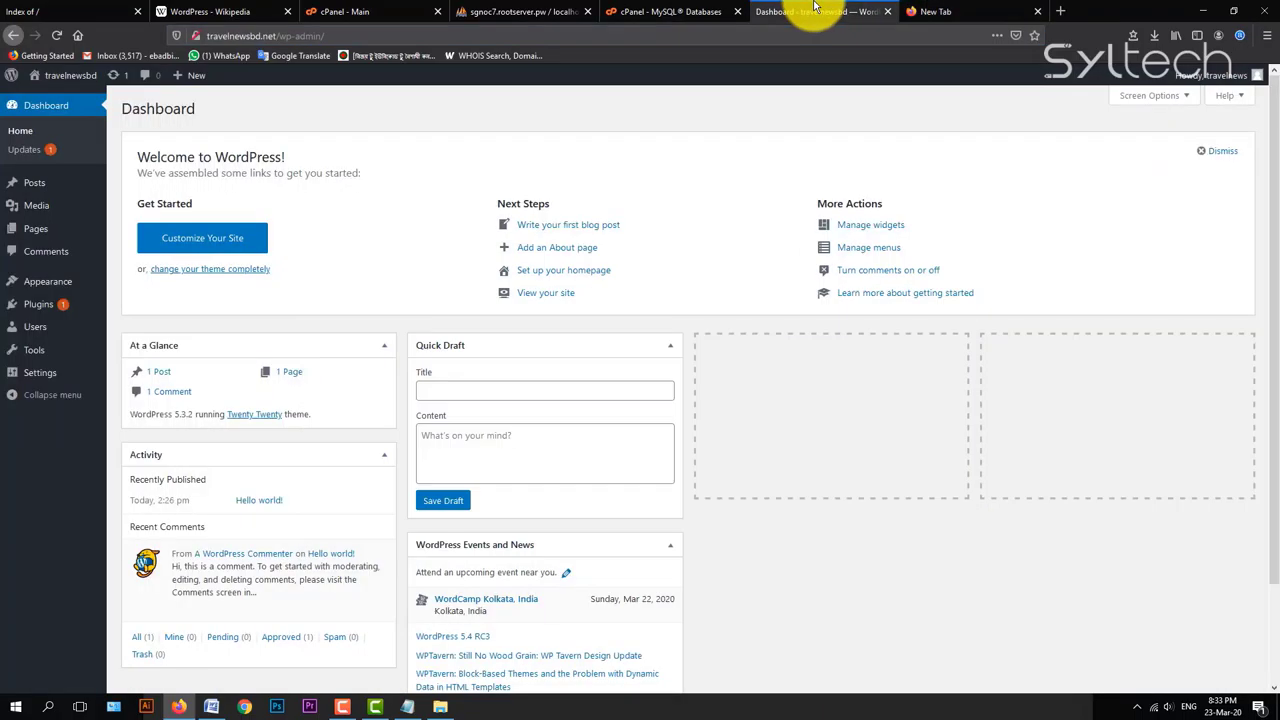
{"action": "left_click", "coordinate": [918, 10]}
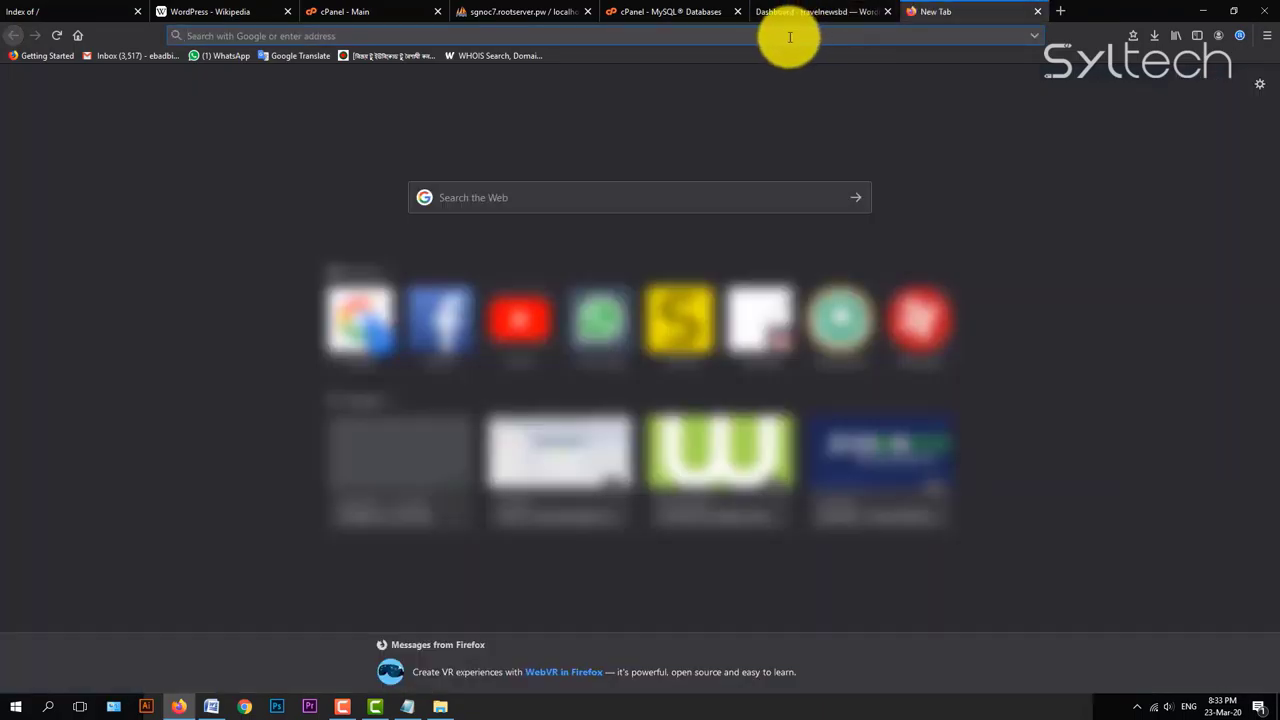
{"action": "type", "text": "travelnewsbd.net/"}
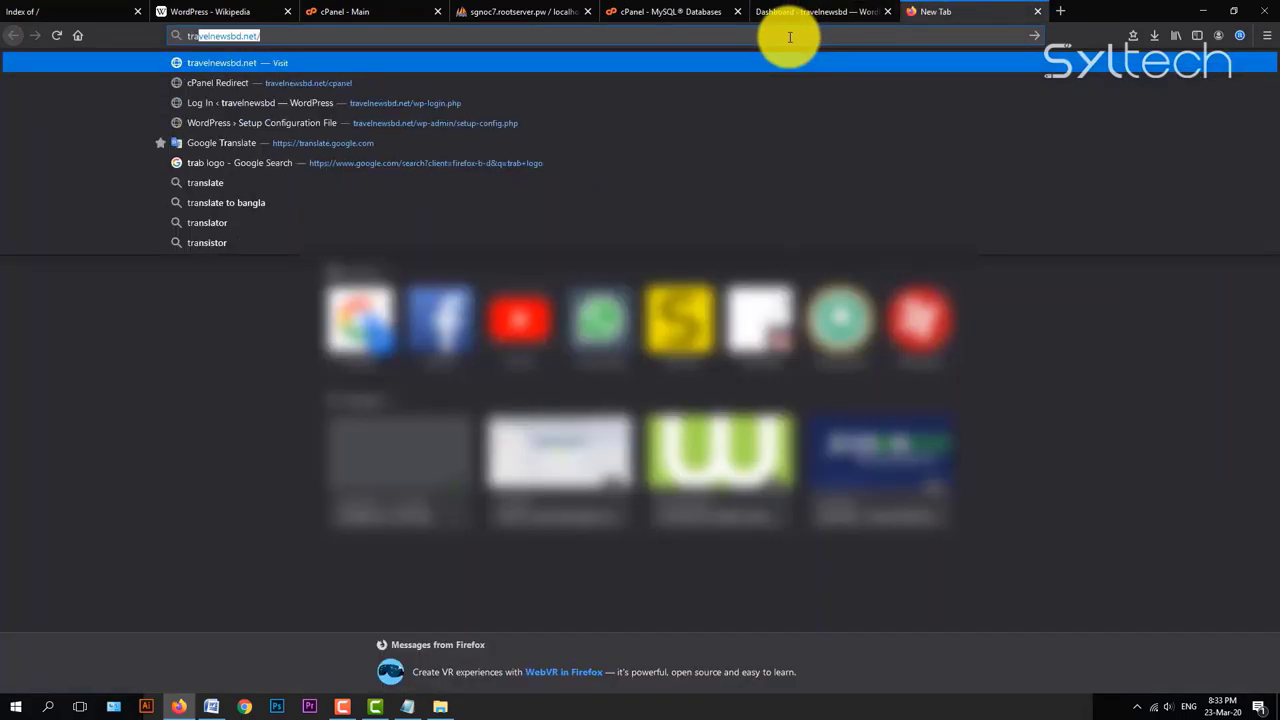
{"action": "key", "text": "Return"}
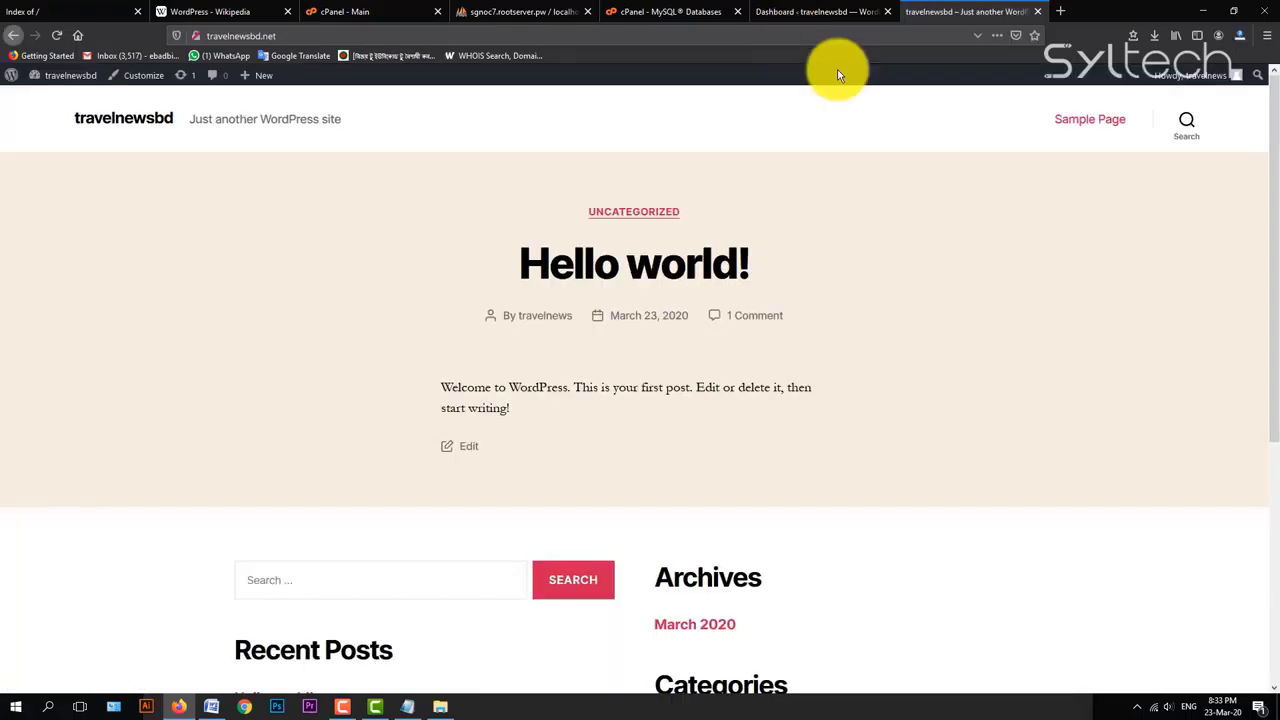
Step: Scroll through the Hello world! front page, then jump back to the top
{"action": "scroll", "coordinate": [997, 314], "scroll_direction": "down", "scroll_amount": 4}
{"action": "scroll", "coordinate": [989, 403], "scroll_direction": "up", "scroll_amount": 4}
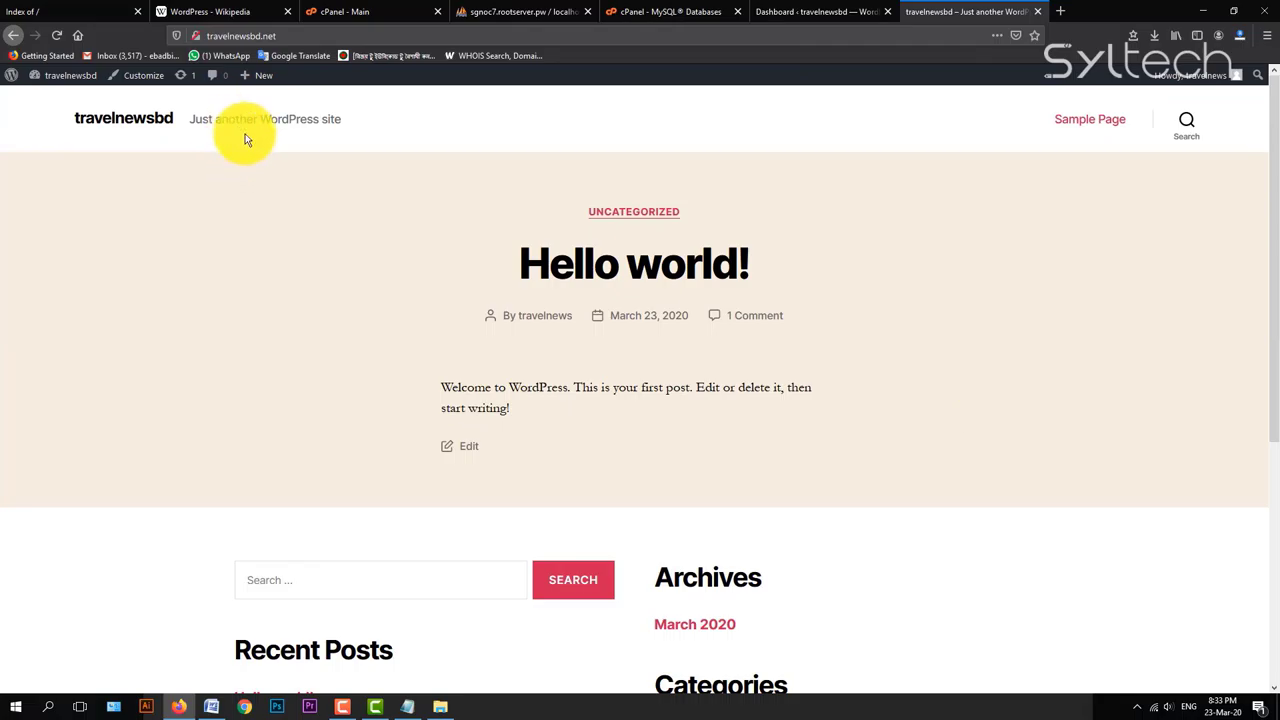
{"action": "scroll", "coordinate": [297, 397], "scroll_direction": "down", "scroll_amount": 4}
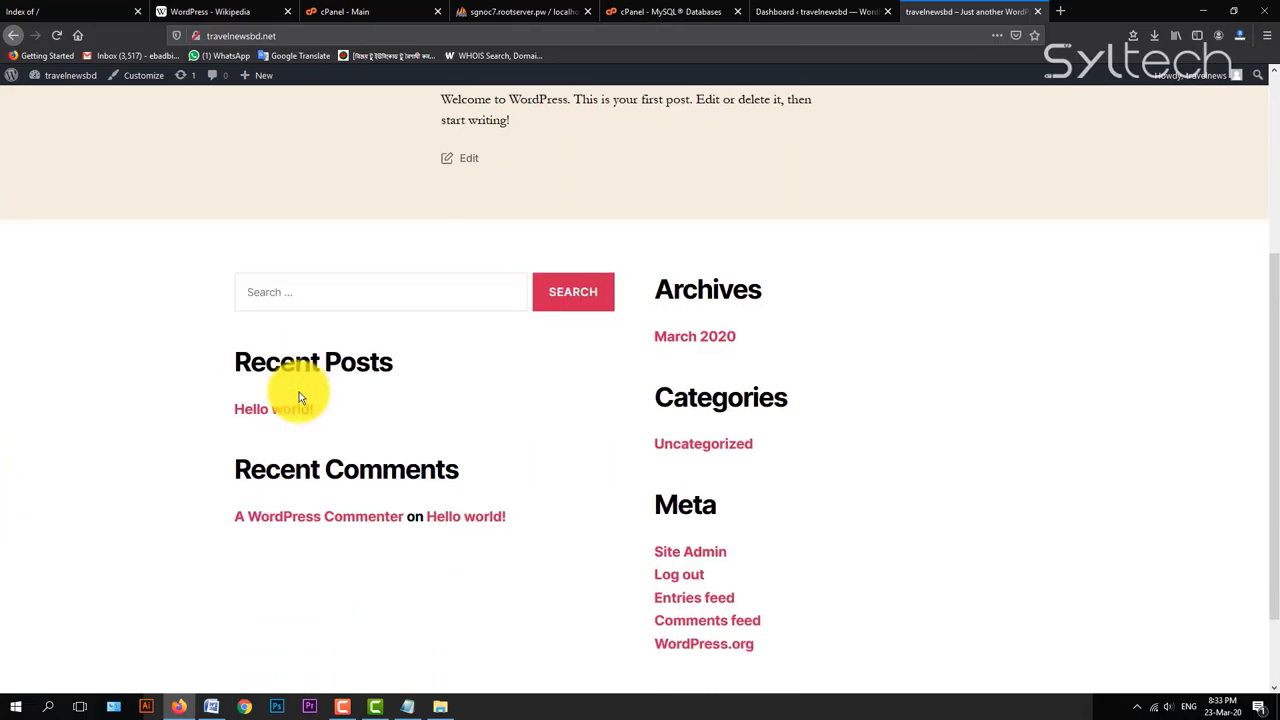
{"action": "scroll", "coordinate": [300, 390], "scroll_direction": "up", "scroll_amount": 4}
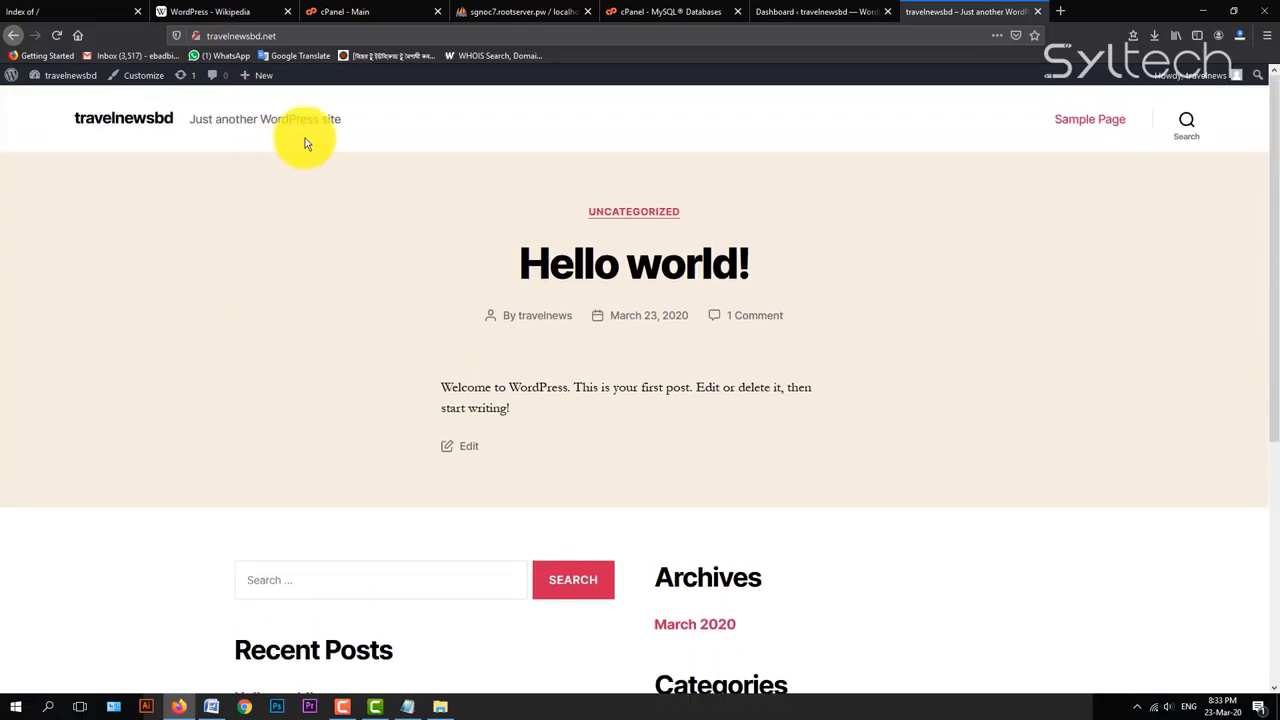
{"action": "scroll", "coordinate": [1275, 418], "scroll_direction": "down", "scroll_amount": 3}
{"action": "scroll", "coordinate": [1275, 418], "scroll_direction": "down", "scroll_amount": 3}
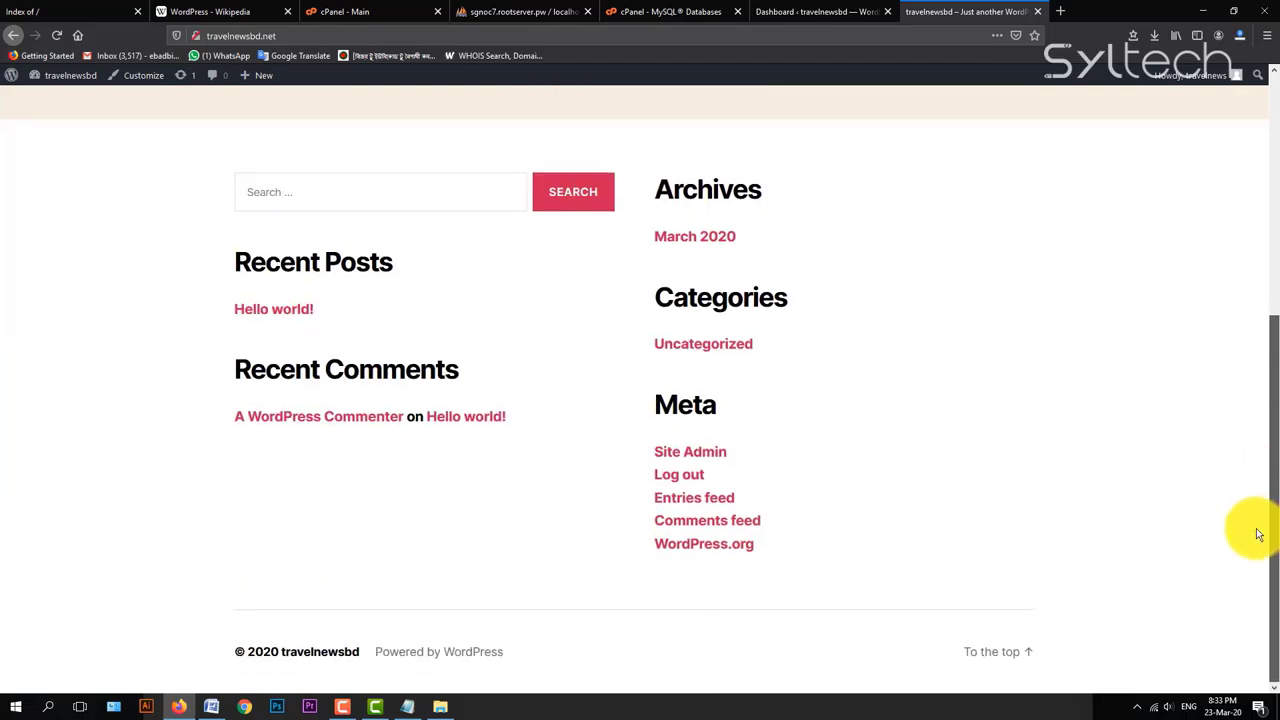
{"action": "left_click", "coordinate": [997, 658]}
Step: Remove #site-header from the address and reload the site at its plain URL
{"action": "left_click_drag", "start_coordinate": [1262, 357], "coordinate": [543, 14]}
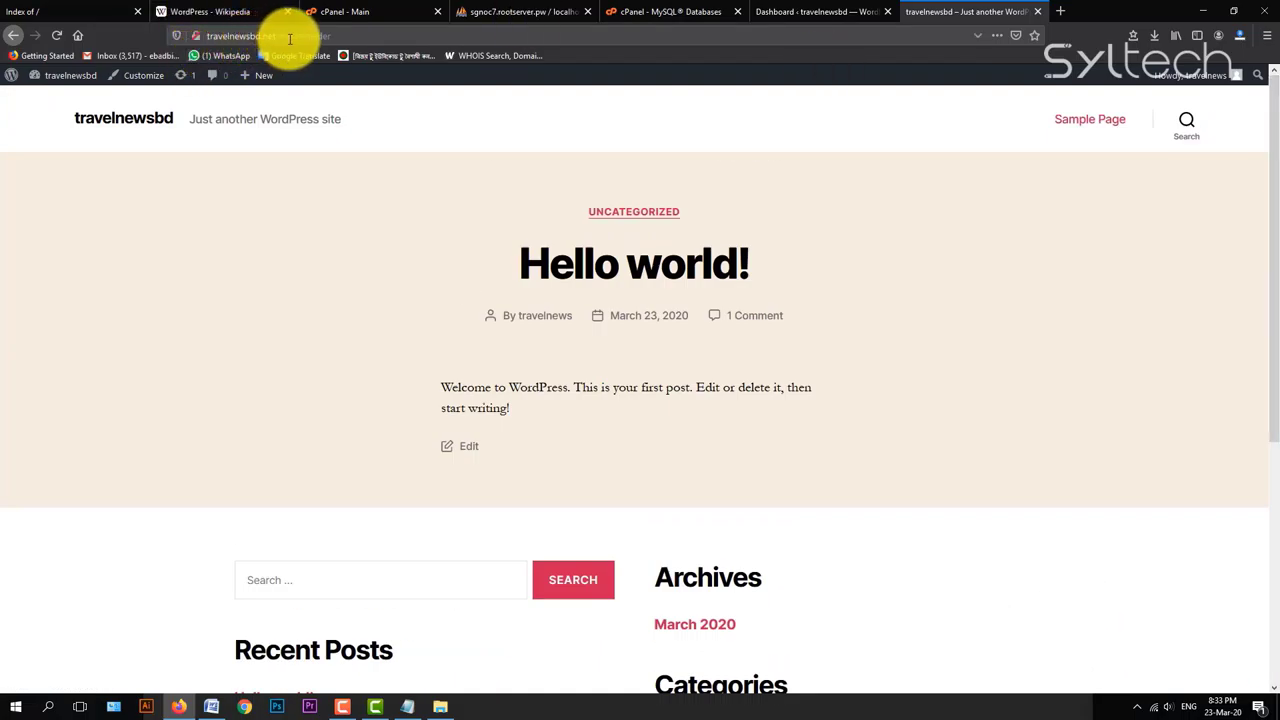
{"action": "left_click_drag", "start_coordinate": [279, 36], "coordinate": [332, 36]}
{"action": "key", "text": "BackSpace"}
{"action": "key", "text": "Return"}
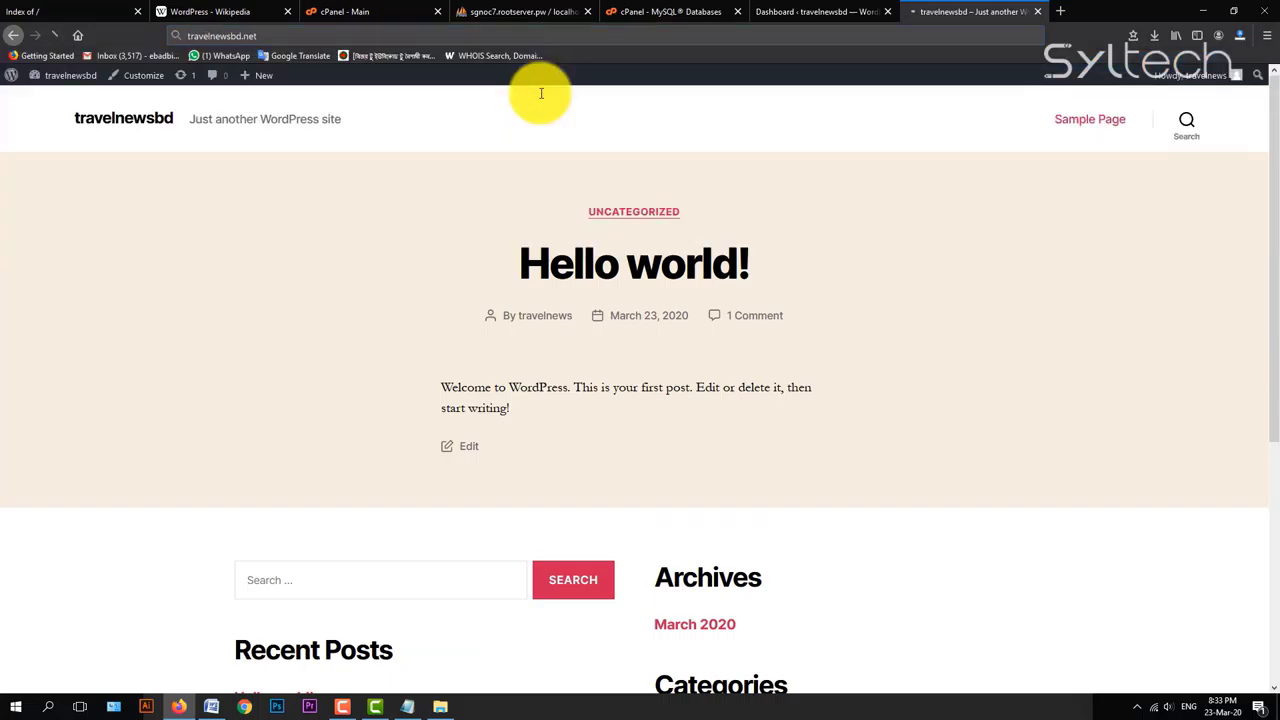
{"action": "scroll", "coordinate": [528, 510], "scroll_direction": "down", "scroll_amount": 1}
{"action": "scroll", "coordinate": [529, 510], "scroll_direction": "up", "scroll_amount": 1}
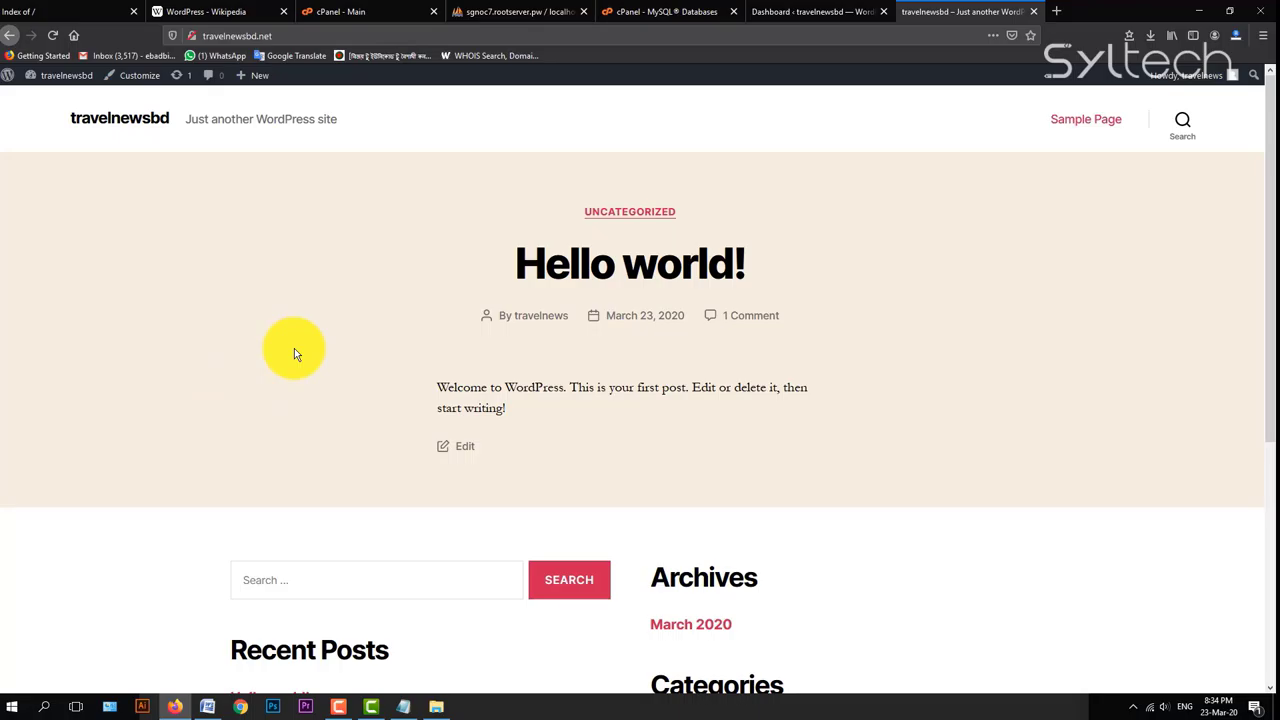
Step: Return to the admin Dashboard and dismiss the Welcome to WordPress panel
{"action": "left_click", "coordinate": [812, 11]}
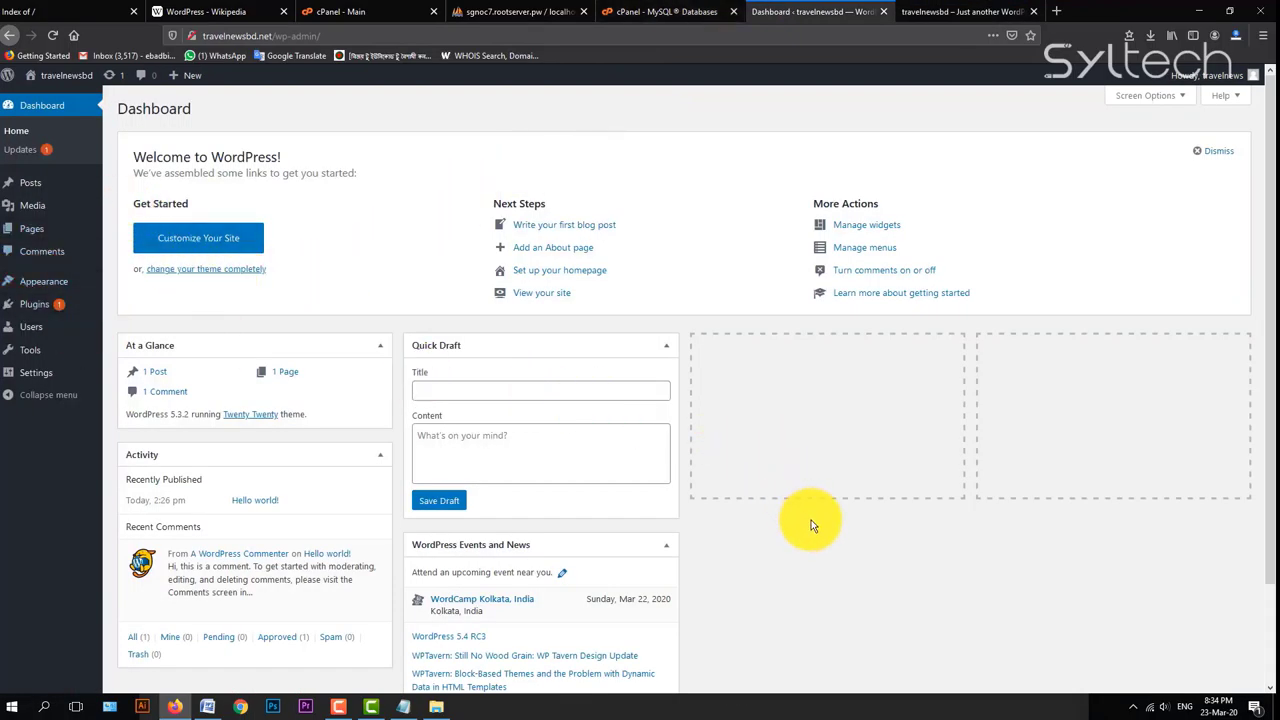
{"action": "left_click", "coordinate": [1210, 152]}
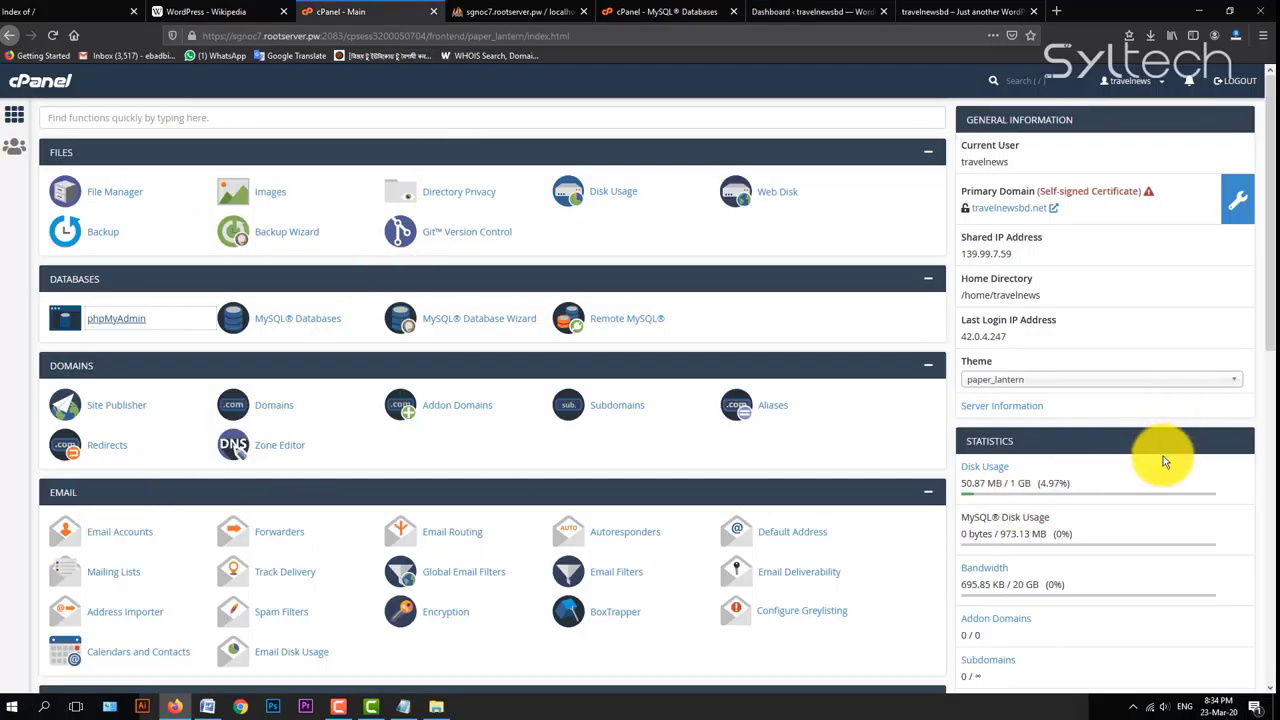
{"action": "scroll", "coordinate": [1162, 462], "scroll_direction": "down", "scroll_amount": 5}
{"action": "scroll", "coordinate": [1163, 466], "scroll_direction": "up", "scroll_amount": 5}
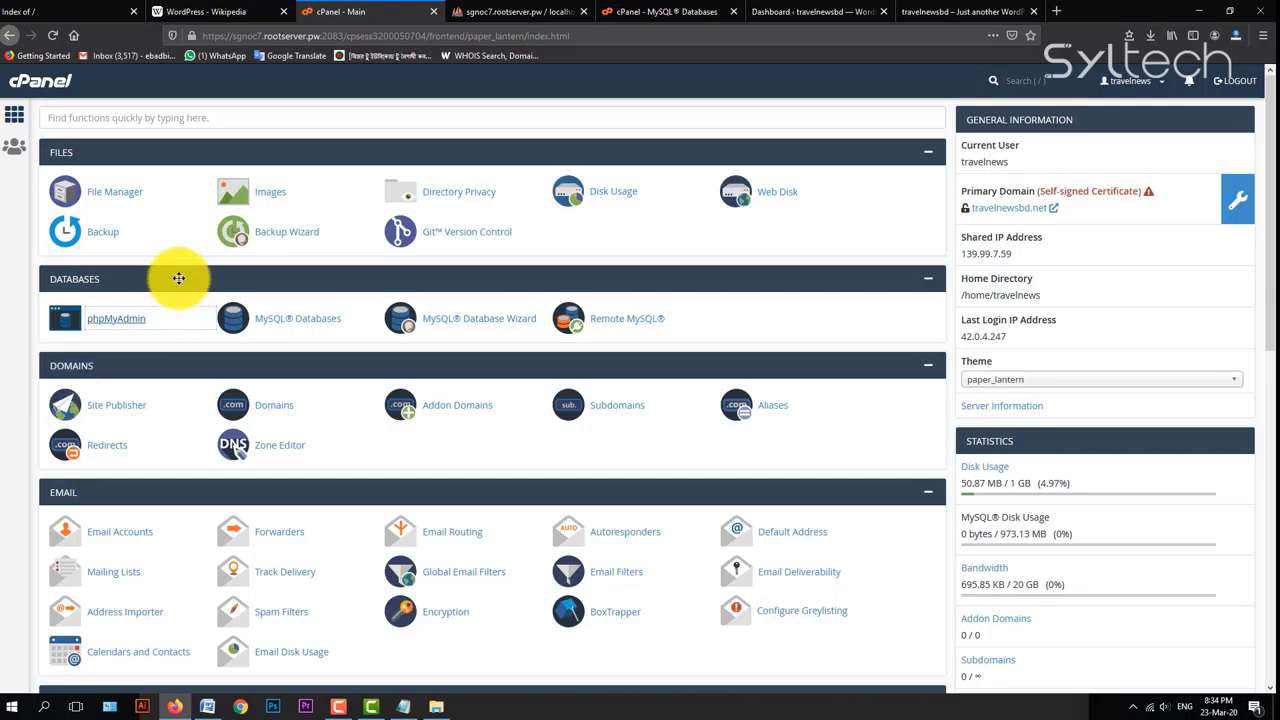
Step: Leave cPanel via the front-end tab and return to the travelnewsbd admin Dashboard tab
{"action": "left_click", "coordinate": [988, 10]}
{"action": "left_click", "coordinate": [840, 8]}
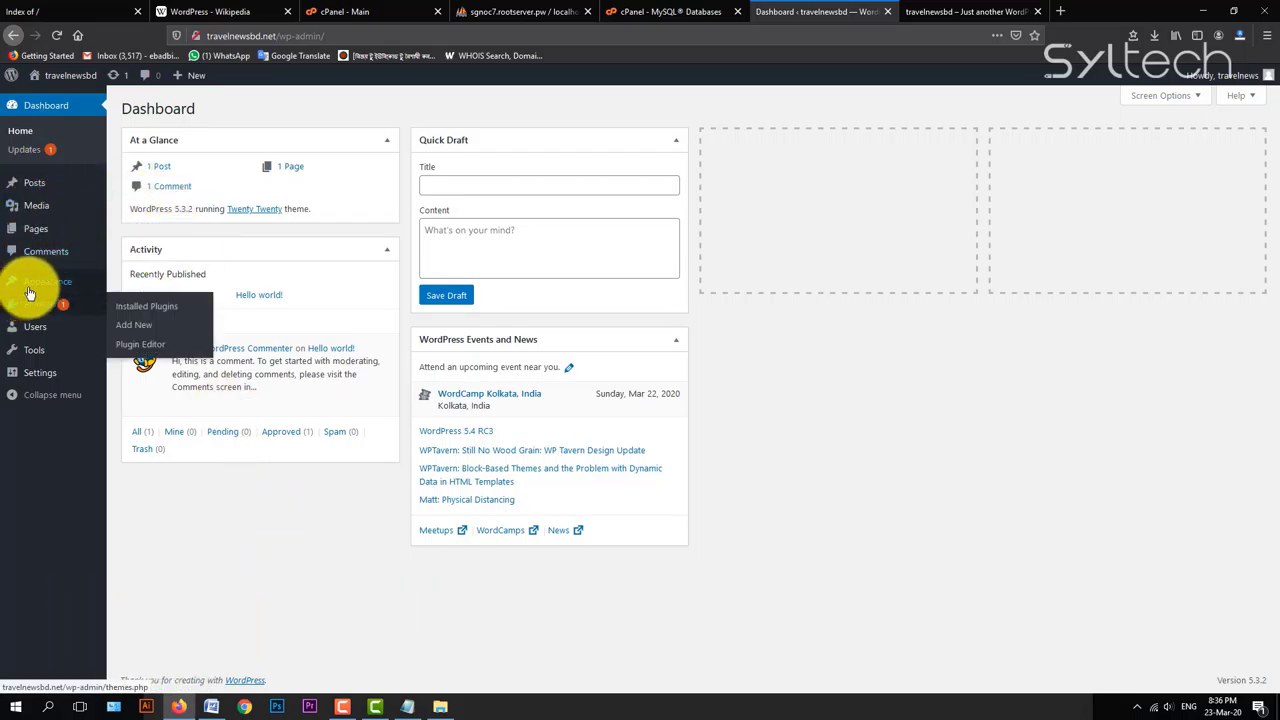
{"action": "mouse_move", "coordinate": [32, 285]}
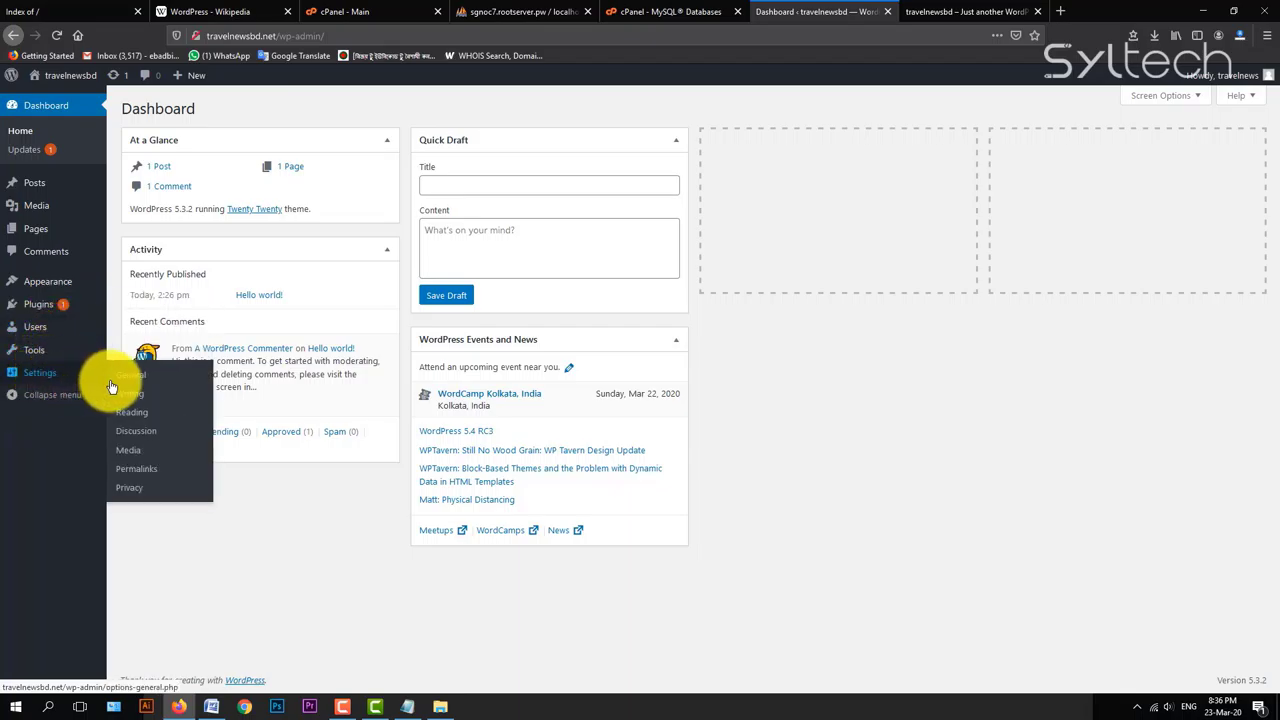
{"action": "left_click", "coordinate": [142, 381]}
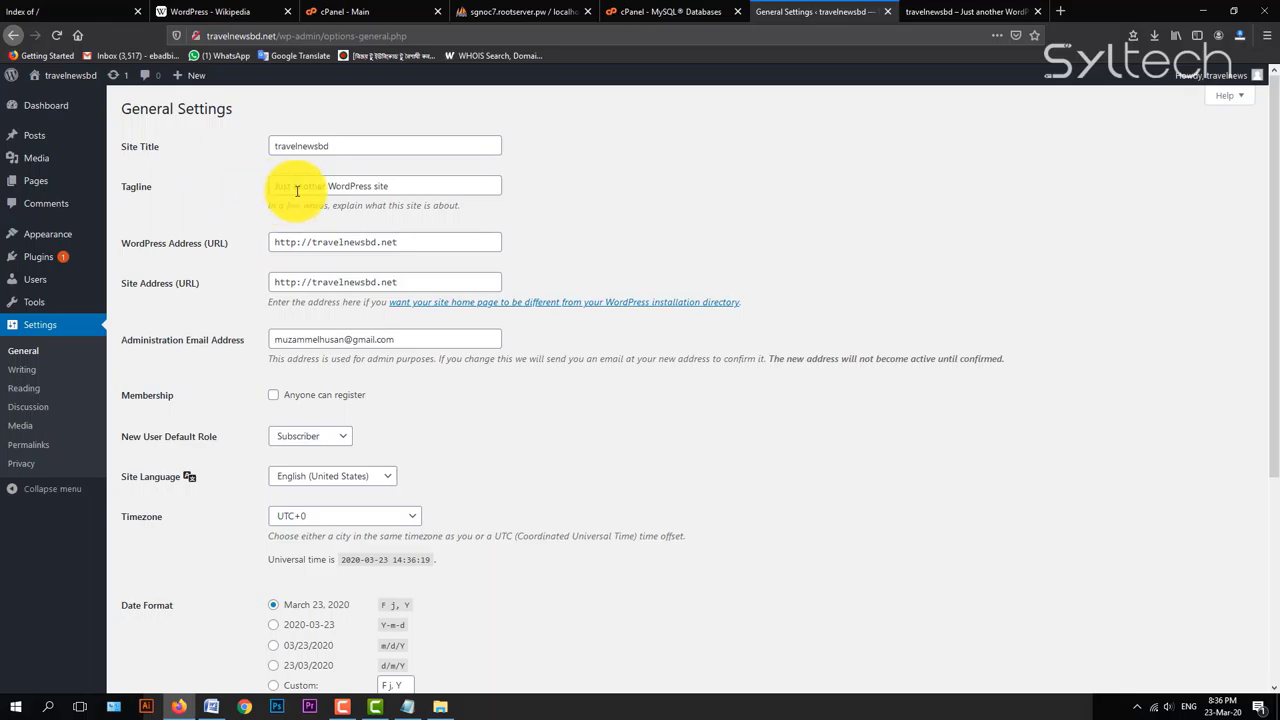
{"action": "scroll", "coordinate": [466, 472], "scroll_direction": "down", "scroll_amount": 5}
{"action": "scroll", "coordinate": [471, 503], "scroll_direction": "up", "scroll_amount": 5}
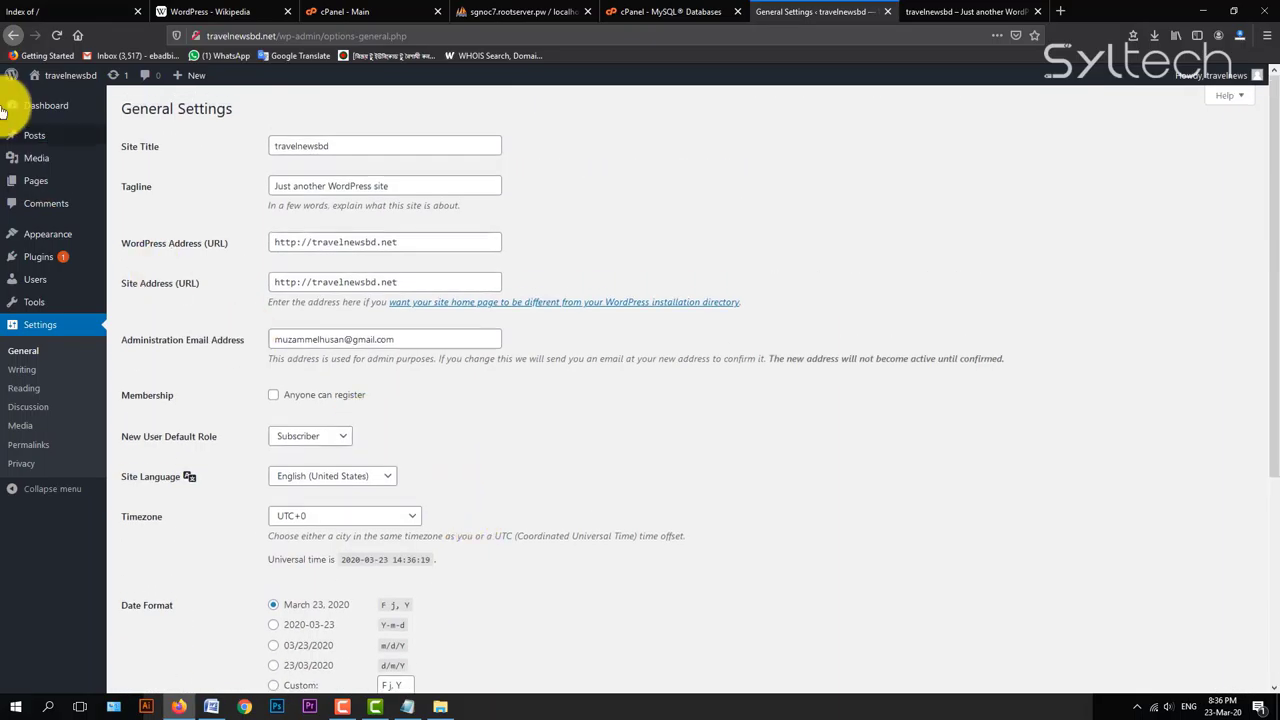
{"action": "left_click", "coordinate": [43, 107]}
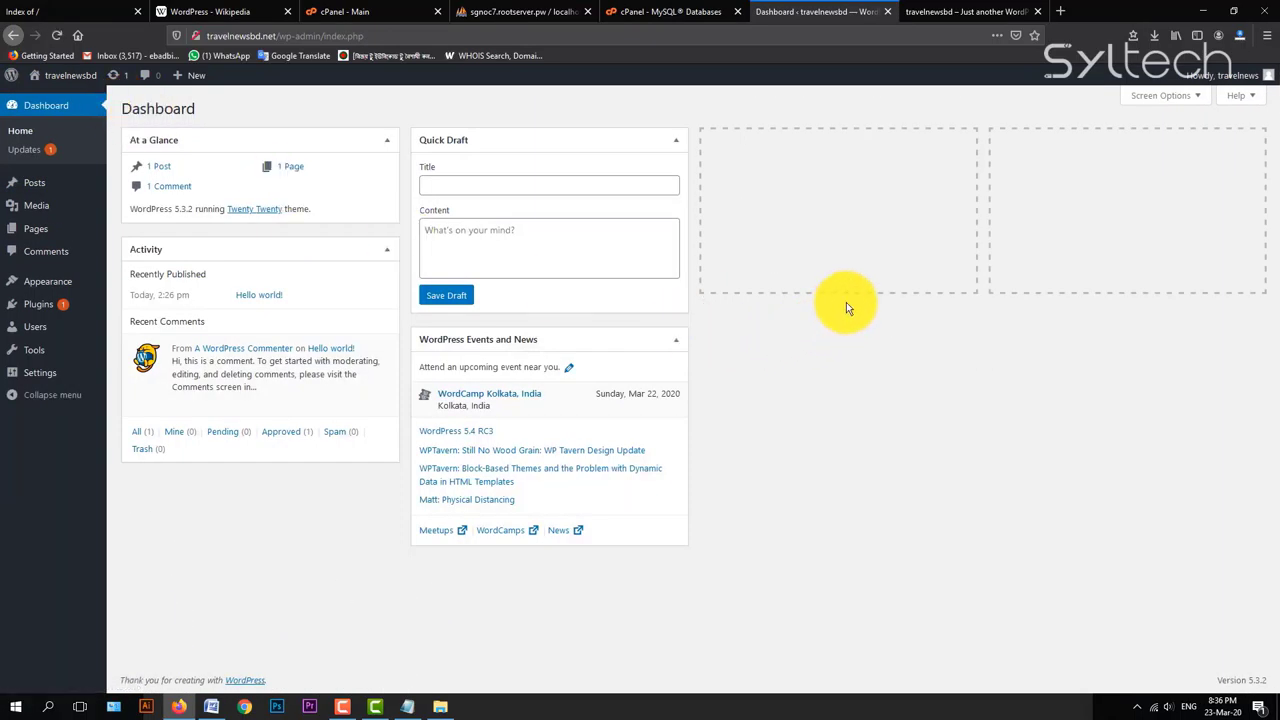